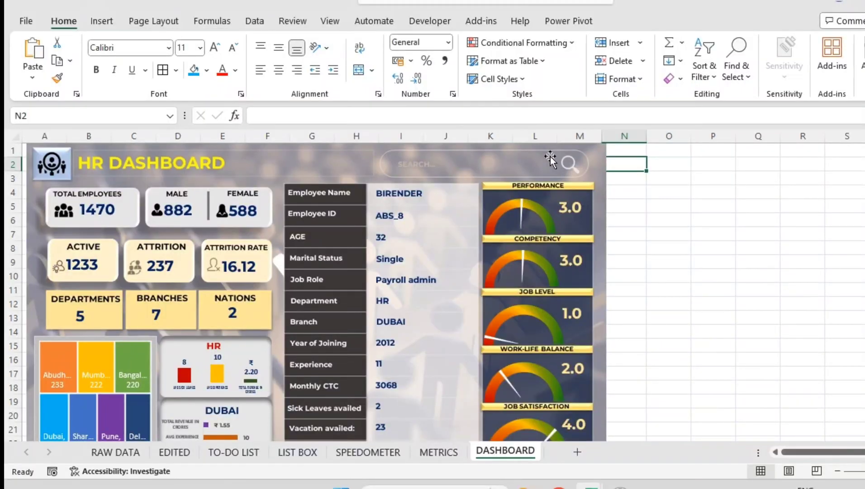
Insert an ActiveX Text Box from the Developer controls and draw it over the dashboard search bar
{"action": "left_click", "coordinate": [428, 23]}
{"action": "left_click", "coordinate": [324, 63]}
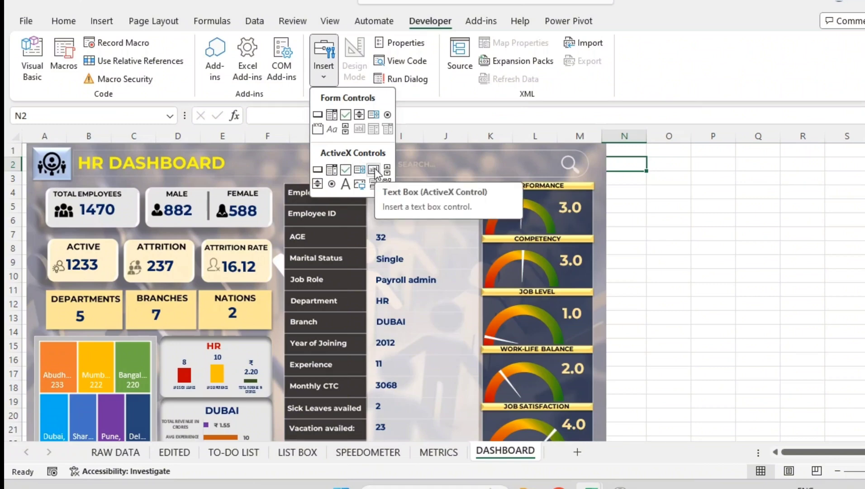
{"action": "left_click", "coordinate": [374, 170]}
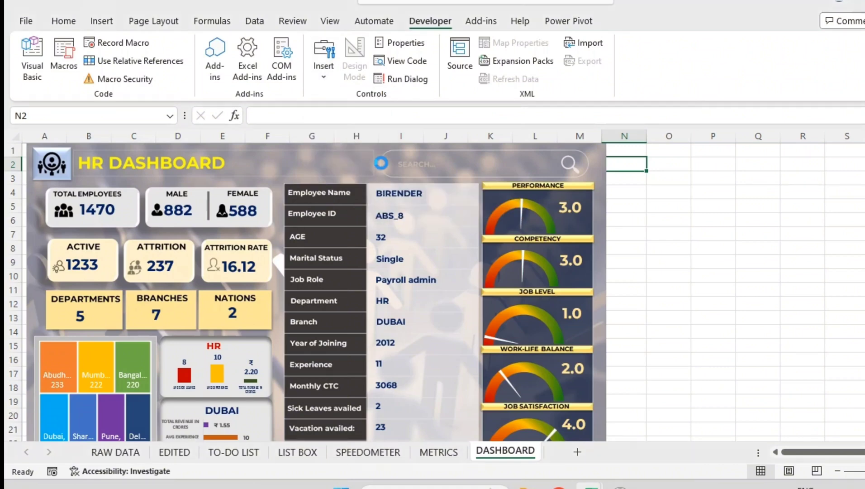
{"action": "left_click_drag", "start_coordinate": [382, 147], "coordinate": [570, 173]}
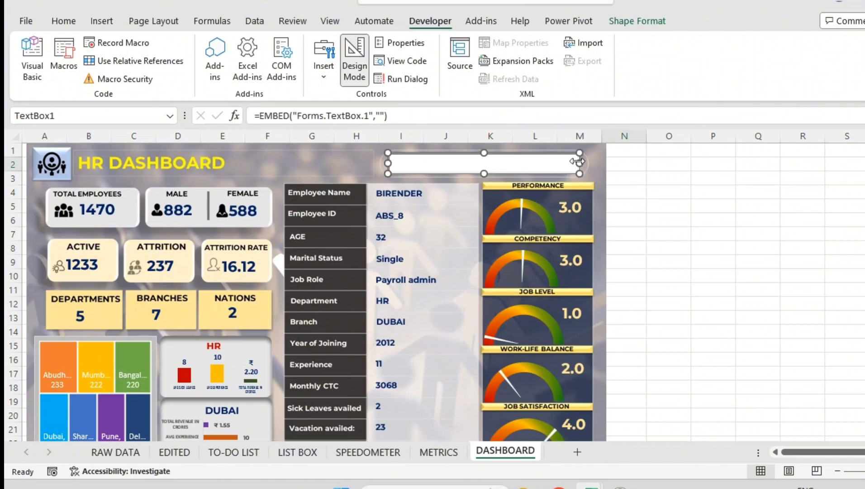
{"action": "left_click", "coordinate": [364, 57]}
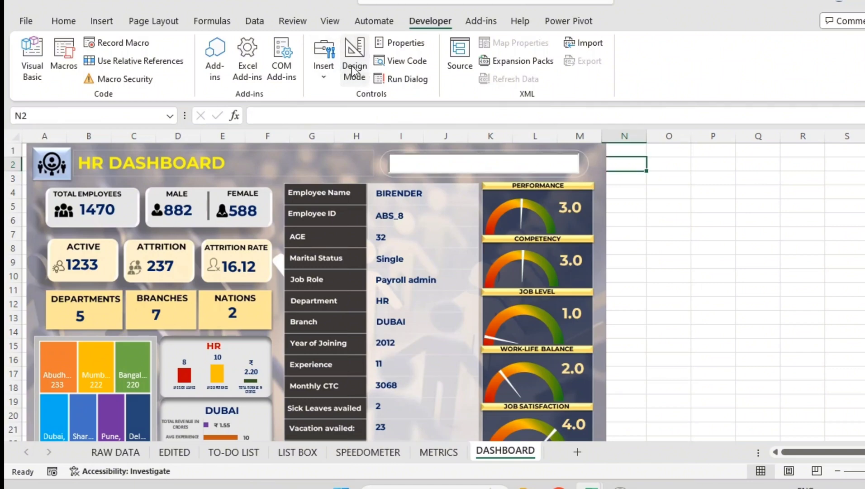
{"action": "left_click", "coordinate": [419, 167]}
{"action": "left_click", "coordinate": [389, 154]}
{"action": "left_click", "coordinate": [358, 74]}
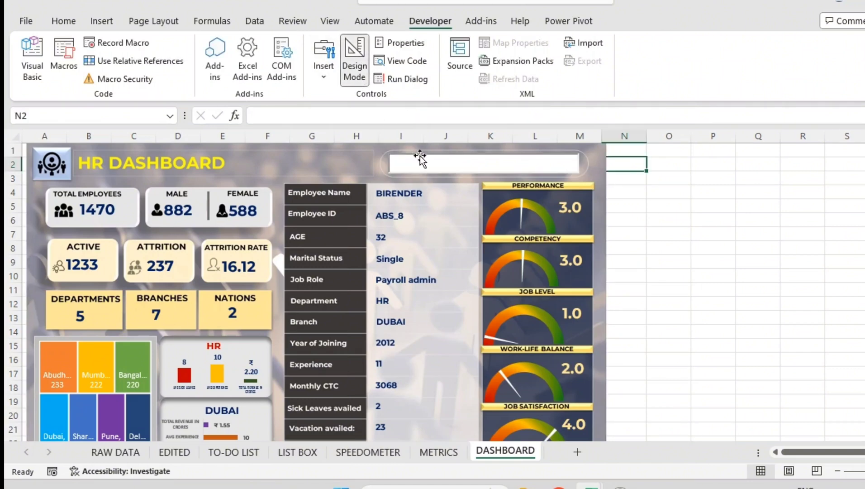
{"action": "left_click", "coordinate": [429, 159]}
{"action": "right_click", "coordinate": [426, 157]}
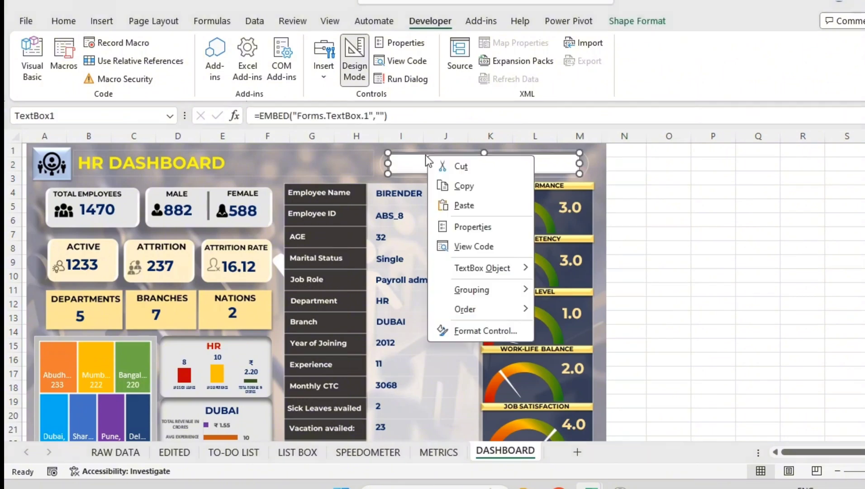
{"action": "left_click", "coordinate": [473, 227]}
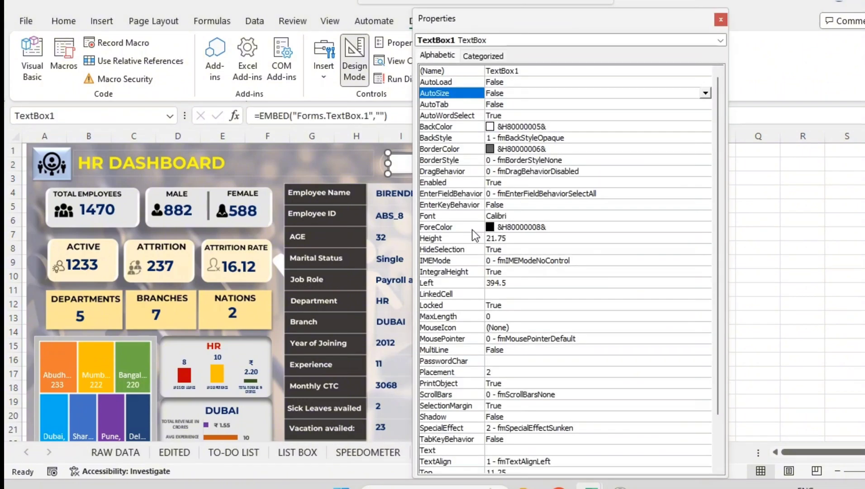
{"action": "left_click_drag", "start_coordinate": [512, 30], "coordinate": [716, 14]}
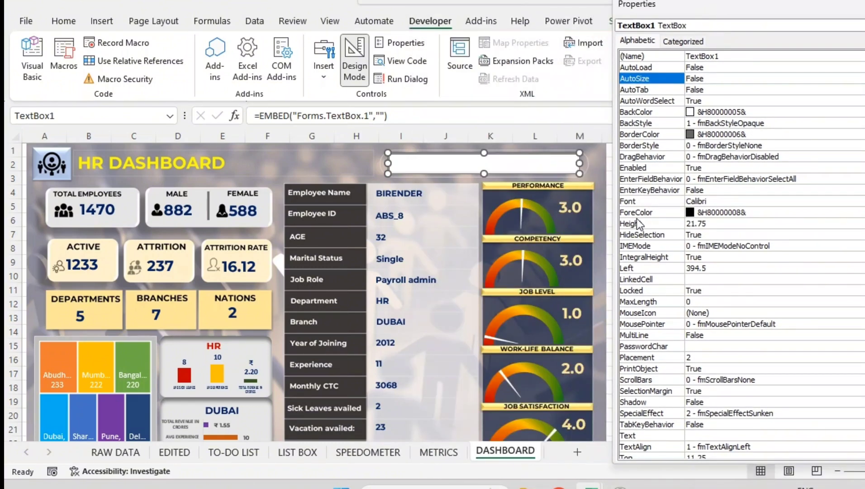
{"action": "left_click", "coordinate": [691, 279]}
{"action": "left_click_drag", "start_coordinate": [720, 10], "coordinate": [291, 15]}
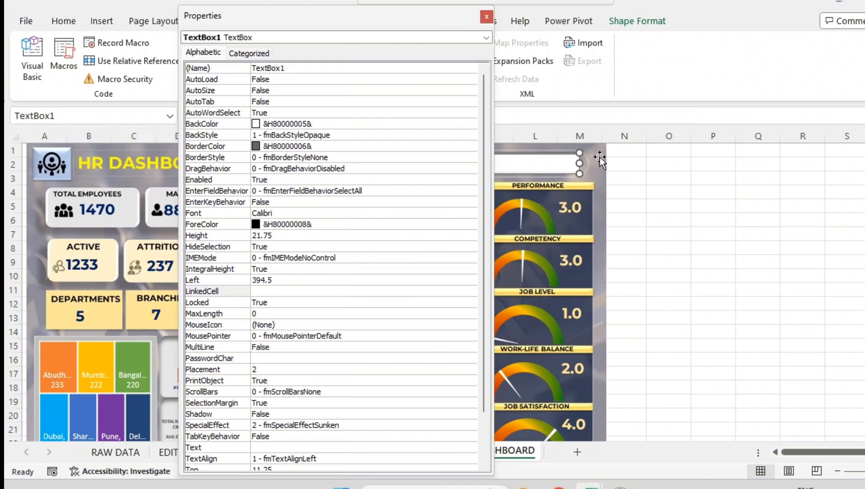
{"action": "left_click_drag", "start_coordinate": [396, 18], "coordinate": [619, 202]}
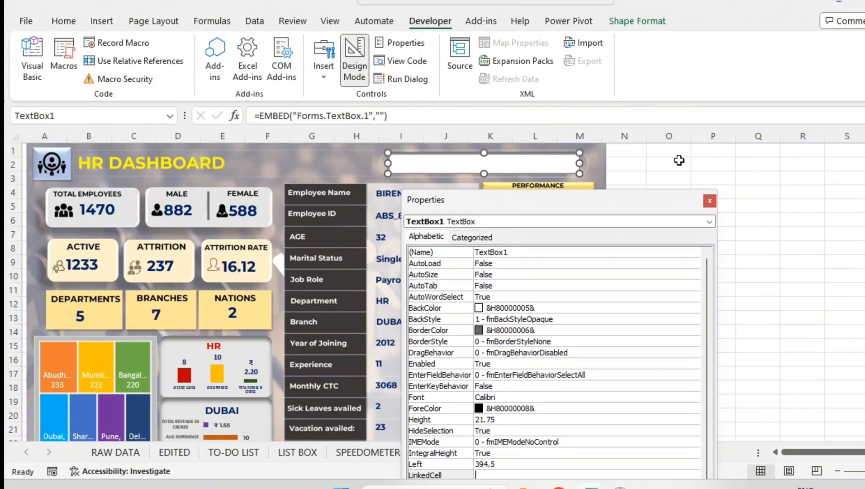
{"action": "left_click", "coordinate": [711, 167]}
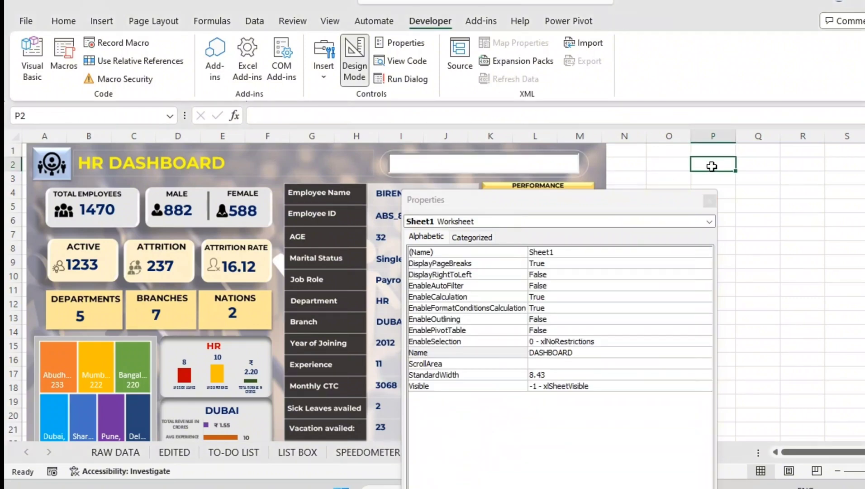
Set the search text box's LinkedCell property to O1
{"action": "left_click", "coordinate": [709, 202]}
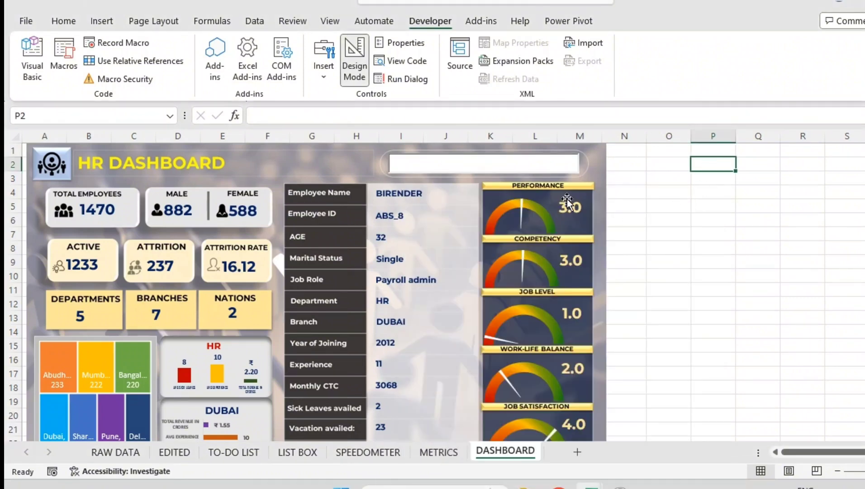
{"action": "left_click", "coordinate": [560, 174]}
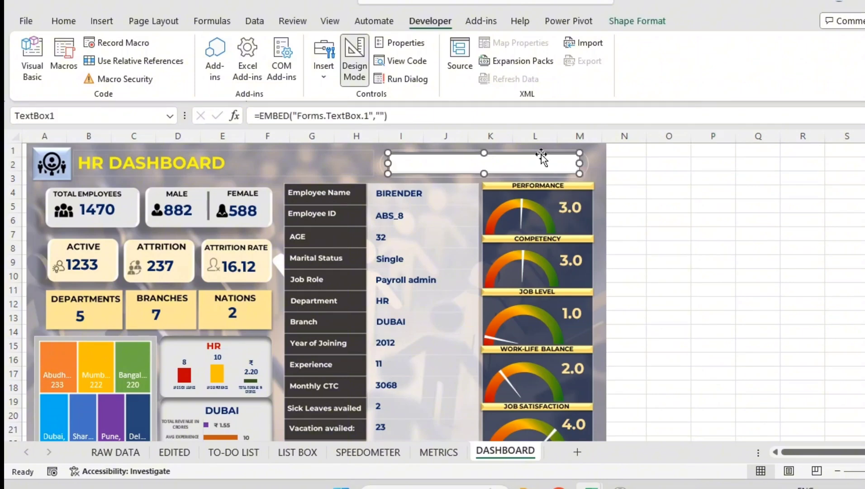
{"action": "right_click", "coordinate": [439, 159]}
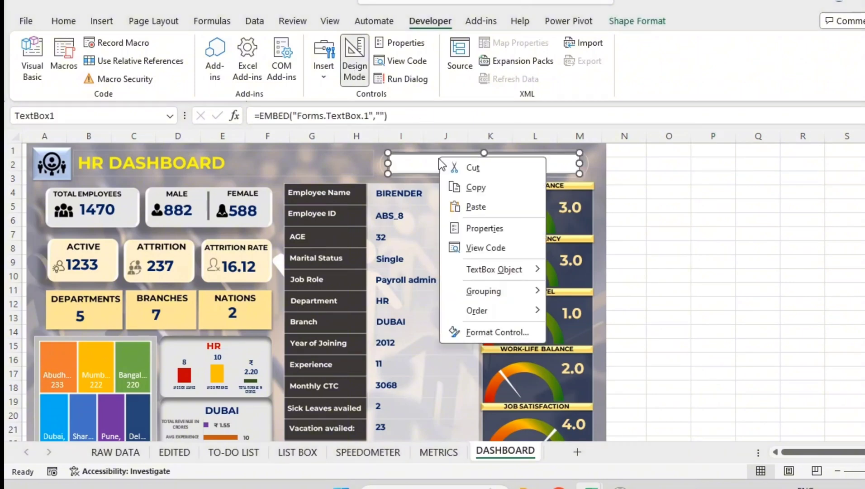
{"action": "left_click", "coordinate": [492, 226]}
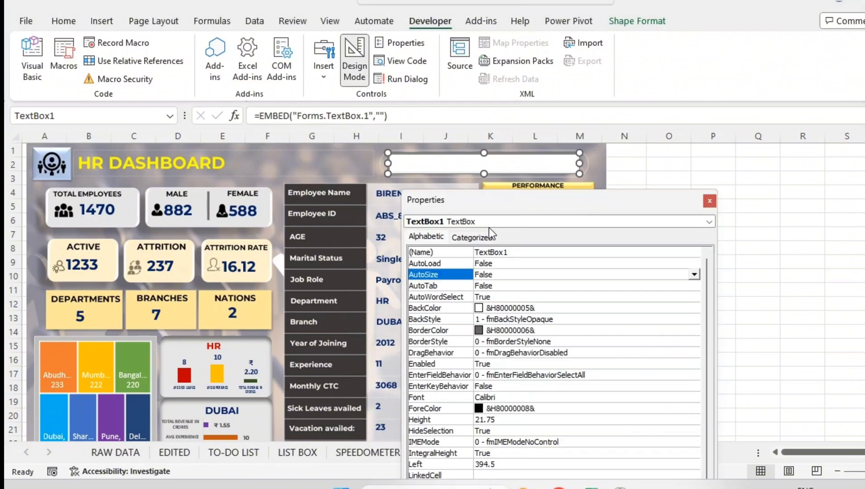
{"action": "left_click_drag", "start_coordinate": [542, 195], "coordinate": [267, 0]}
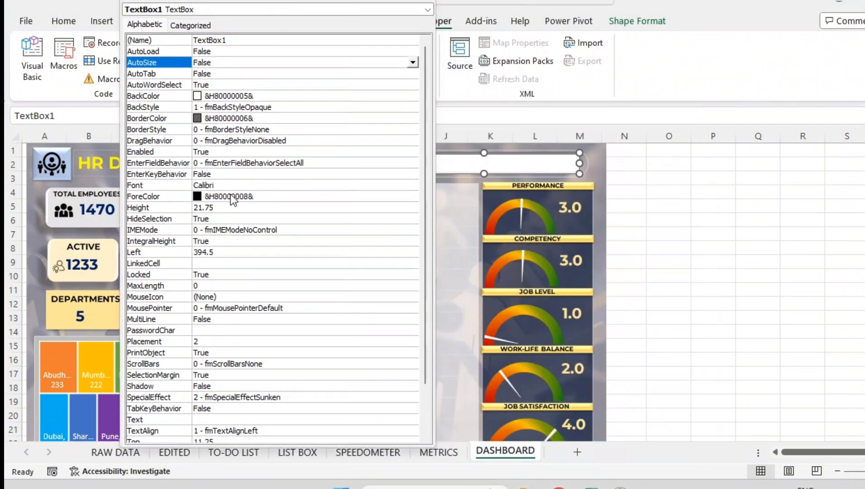
{"action": "left_click", "coordinate": [224, 265]}
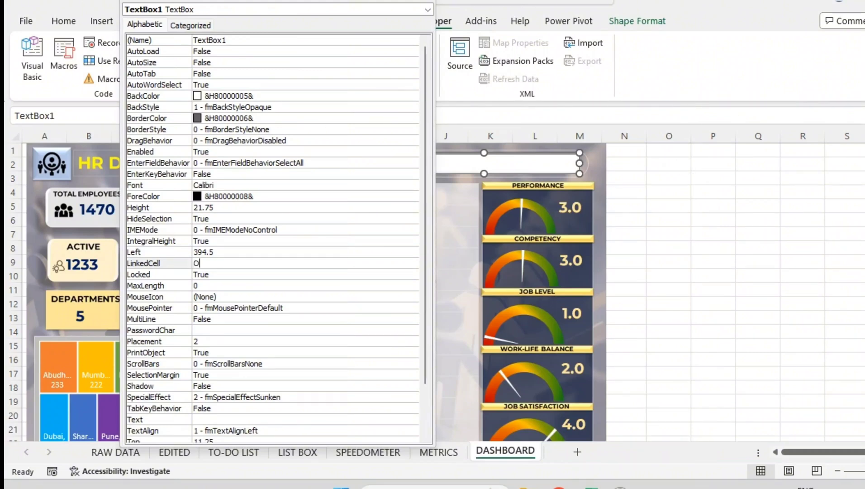
{"action": "type", "text": "O"}
{"action": "key", "text": "Return"}
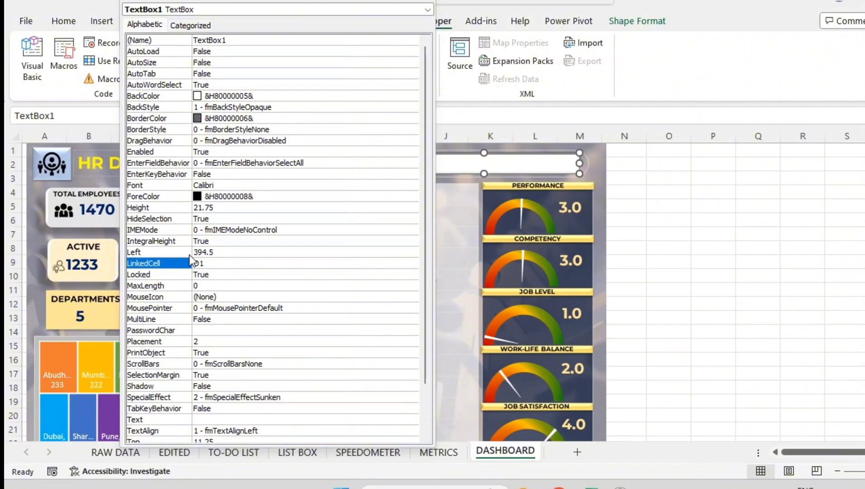
Create an empty TextBox1_Change procedure and return to the workbook
{"action": "left_click", "coordinate": [433, 2]}
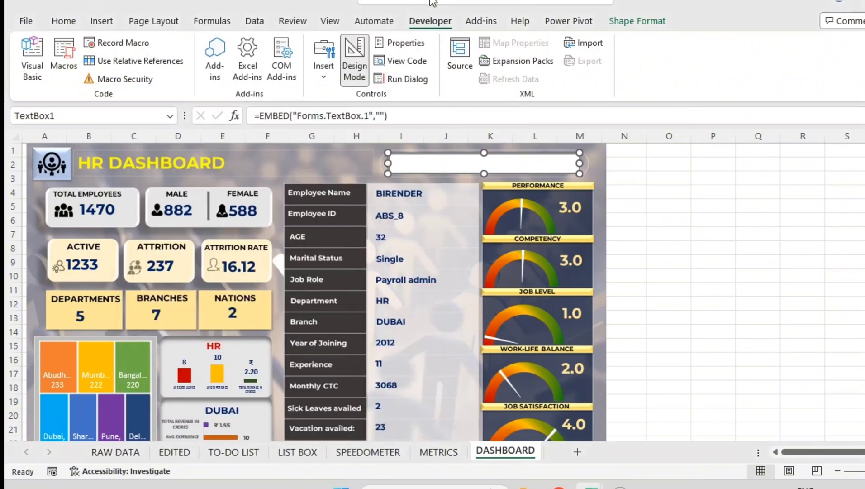
{"action": "double_click", "coordinate": [541, 165]}
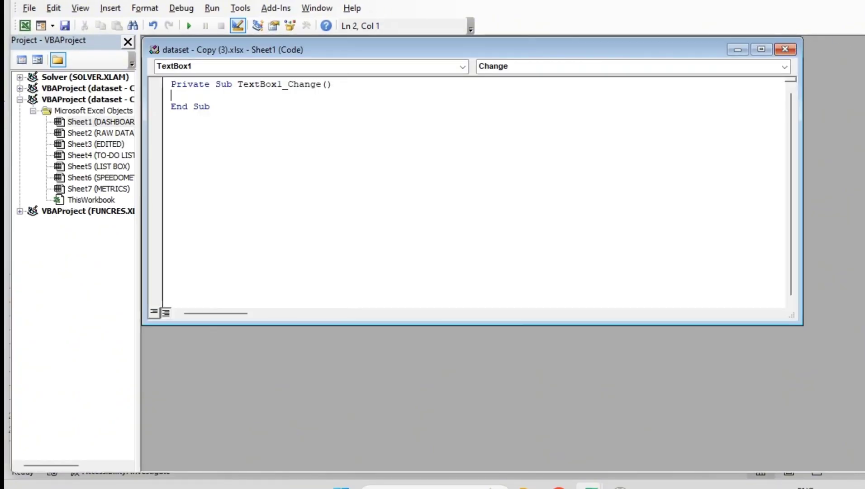
{"action": "key", "text": "alt+F11"}
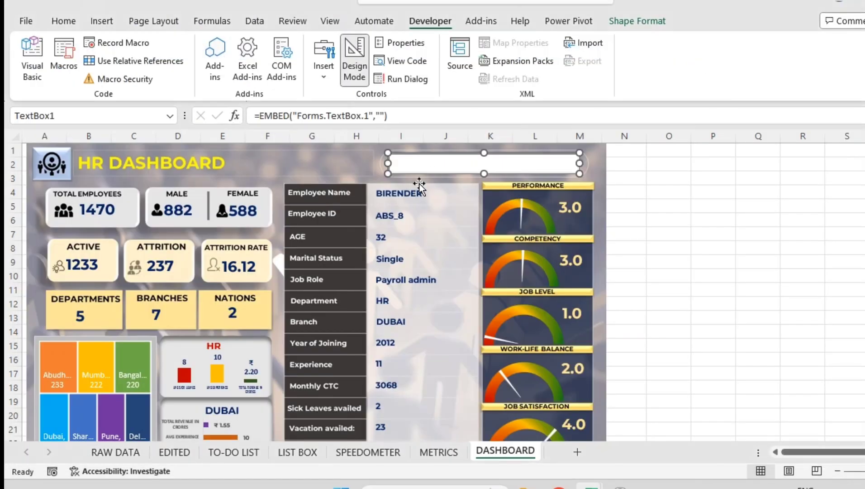
Exit Design Mode and type ASHA into the search box, confirming it appears in O1
{"action": "left_click", "coordinate": [353, 64]}
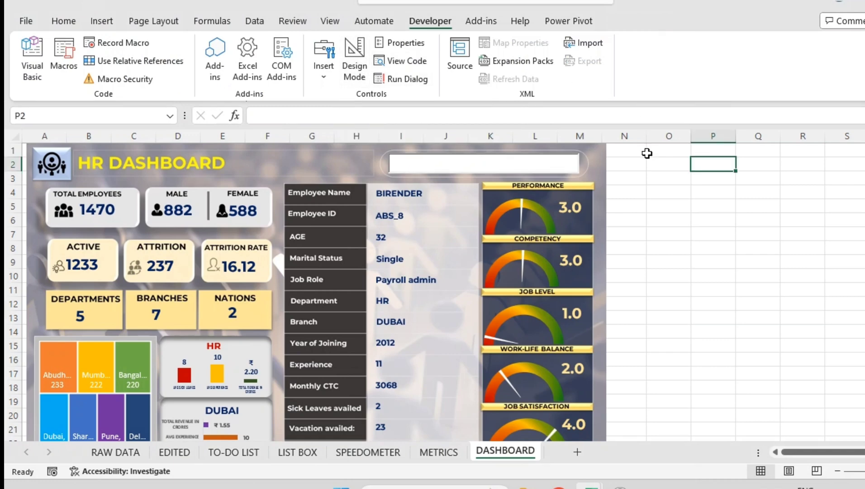
{"action": "left_click", "coordinate": [556, 168]}
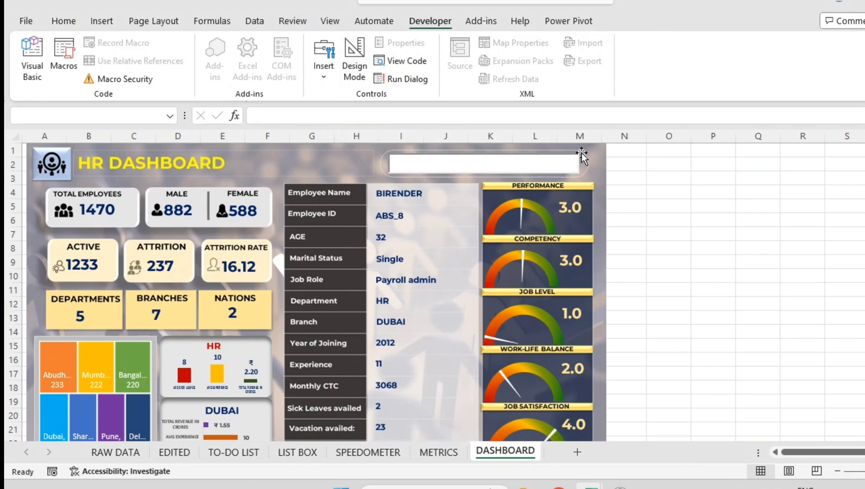
{"action": "type", "text": "ASHA"}
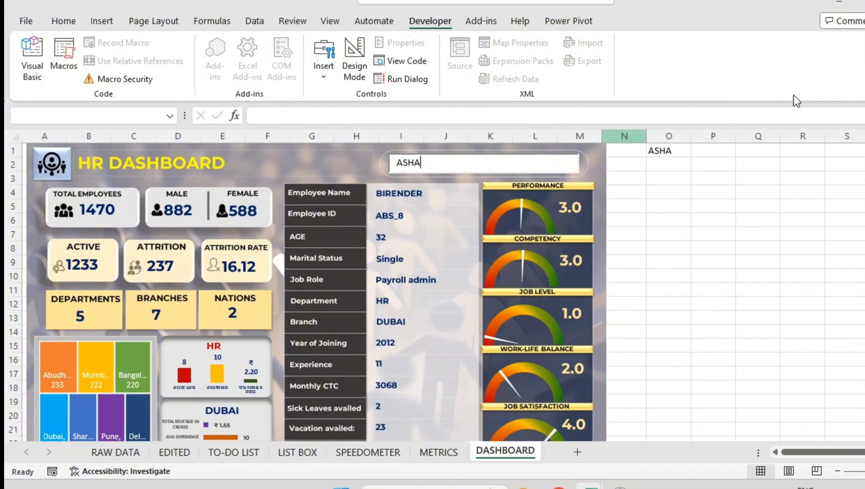
{"action": "left_click", "coordinate": [667, 150]}
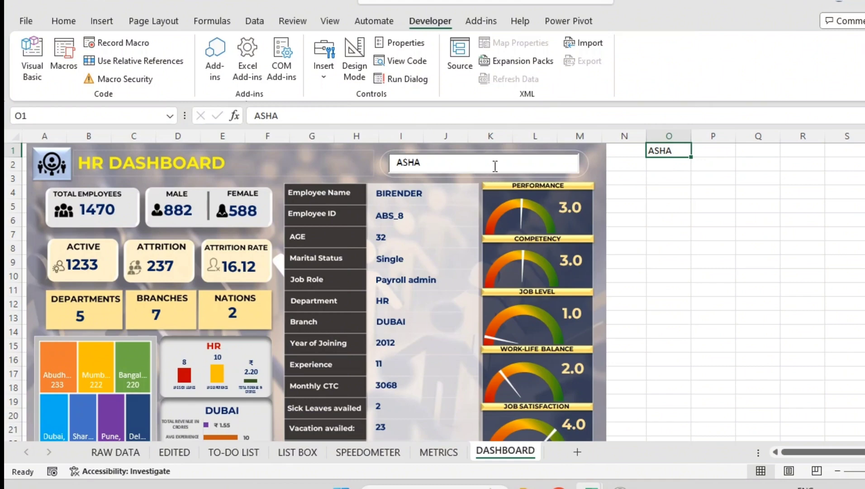
Replace the search entry with SHVANI, check O1 updates, and go to LIST BOX
{"action": "left_click_drag", "start_coordinate": [495, 166], "coordinate": [327, 180]}
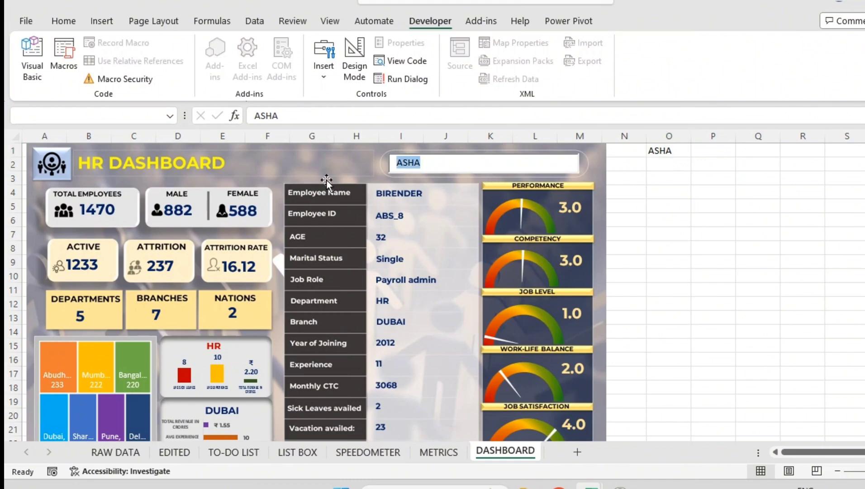
{"action": "type", "text": "SHVANI"}
{"action": "left_click", "coordinate": [673, 149]}
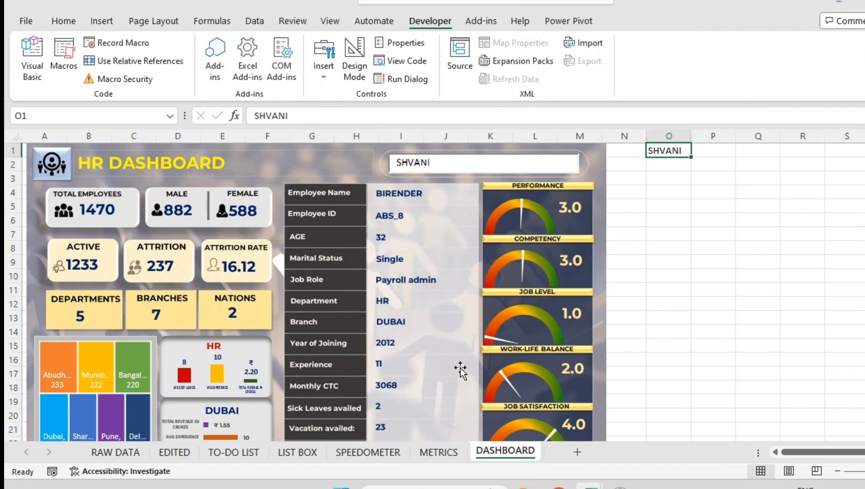
{"action": "left_click", "coordinate": [291, 452]}
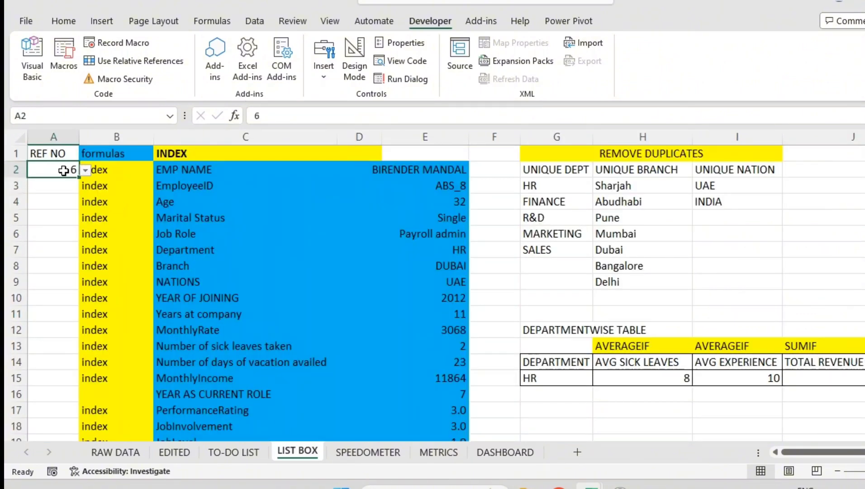
On the dashboard, confirm cell O1 holds the search value SHVANI
{"action": "left_click", "coordinate": [507, 452]}
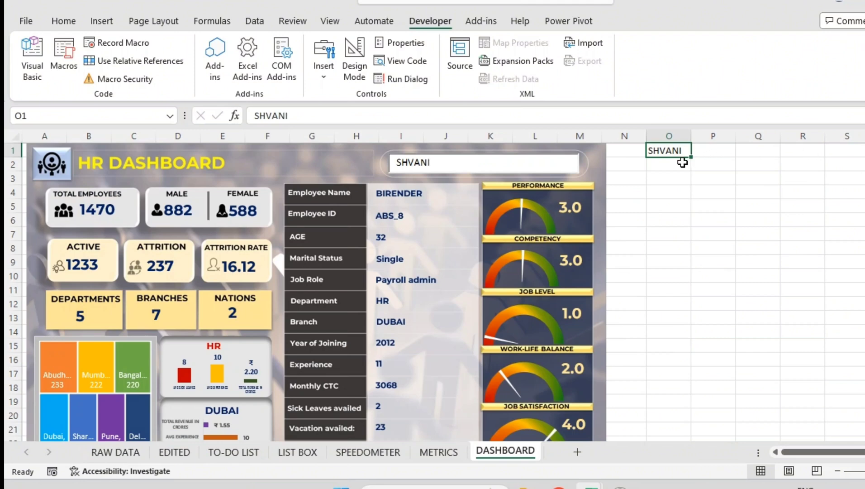
{"action": "left_click", "coordinate": [560, 162]}
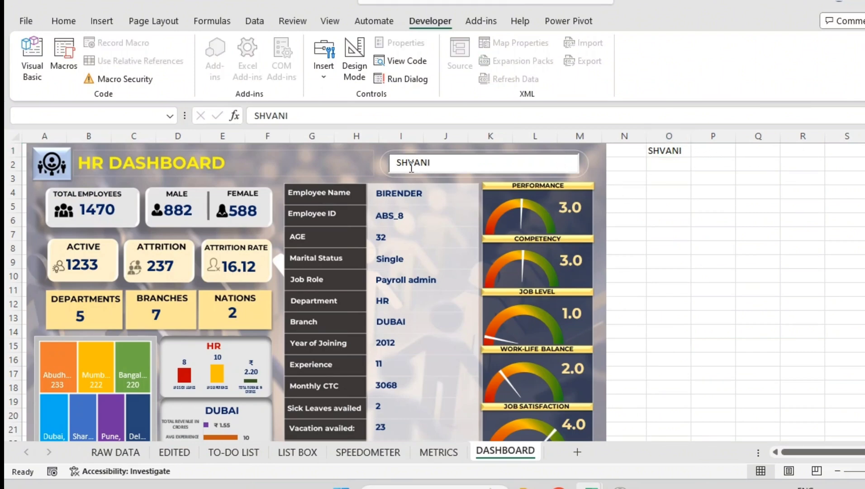
{"action": "left_click", "coordinate": [402, 191]}
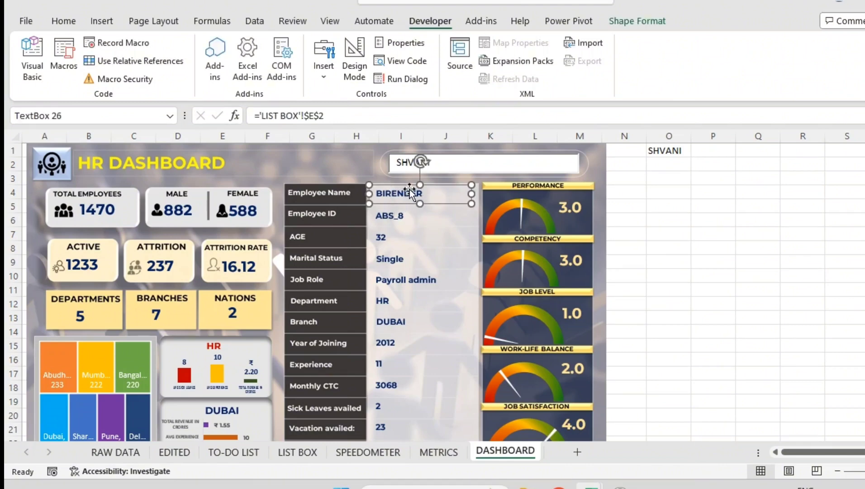
{"action": "left_click", "coordinate": [673, 151]}
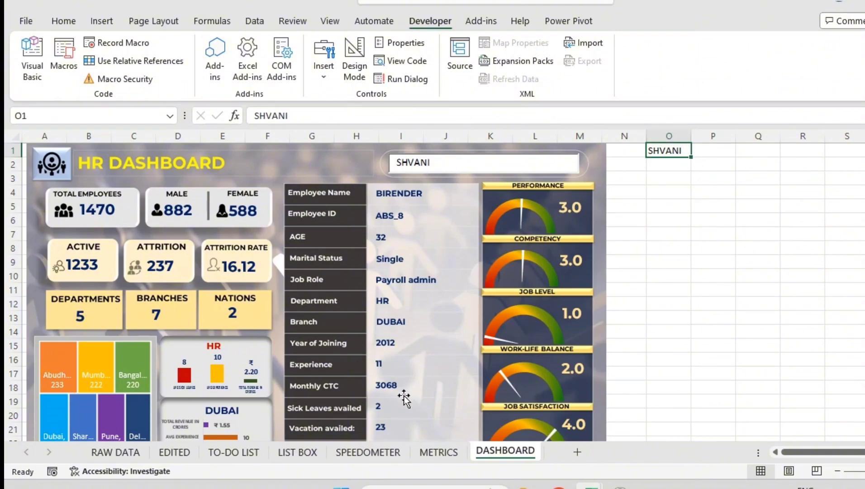
Enter =DASHBOARD!O1 in LIST BOX cell A3 so it shows the searched name
{"action": "left_click", "coordinate": [296, 452]}
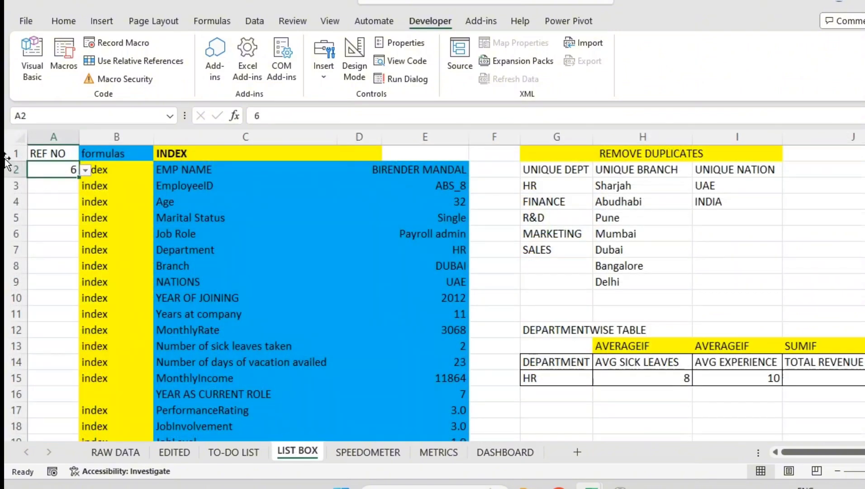
{"action": "left_click", "coordinate": [55, 186]}
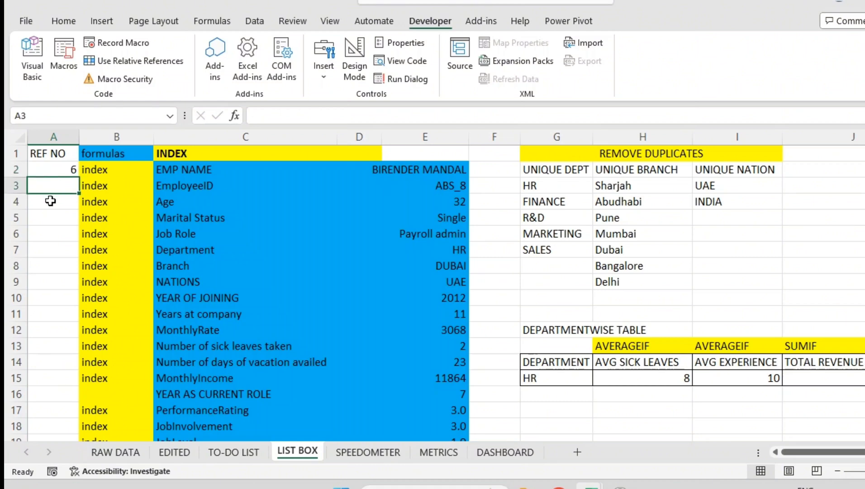
{"action": "type", "text": "="}
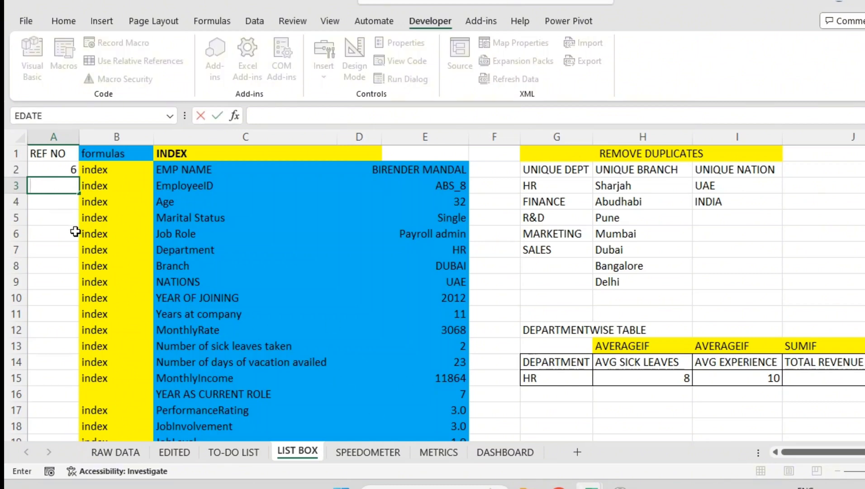
{"action": "left_click", "coordinate": [505, 452]}
{"action": "left_click", "coordinate": [682, 151]}
{"action": "key", "text": "Return"}
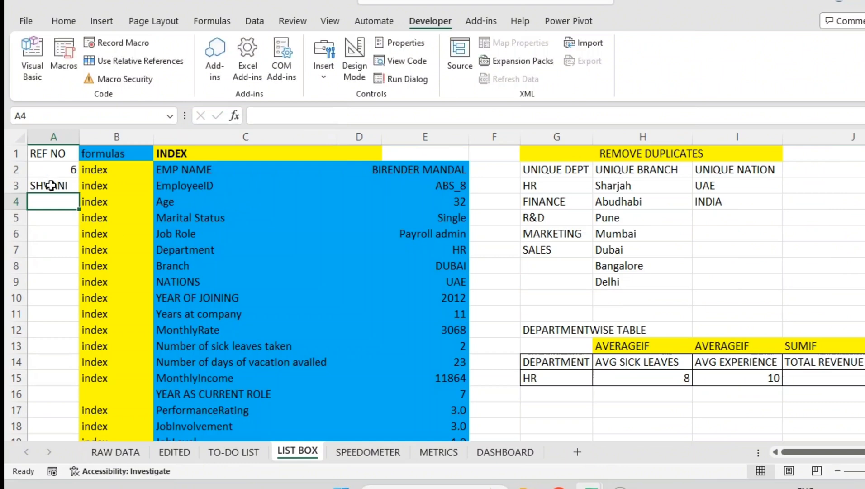
{"action": "left_click", "coordinate": [54, 183]}
Type ARJUN into the dashboard search box and confirm cell O1 updates
{"action": "left_click", "coordinate": [506, 450]}
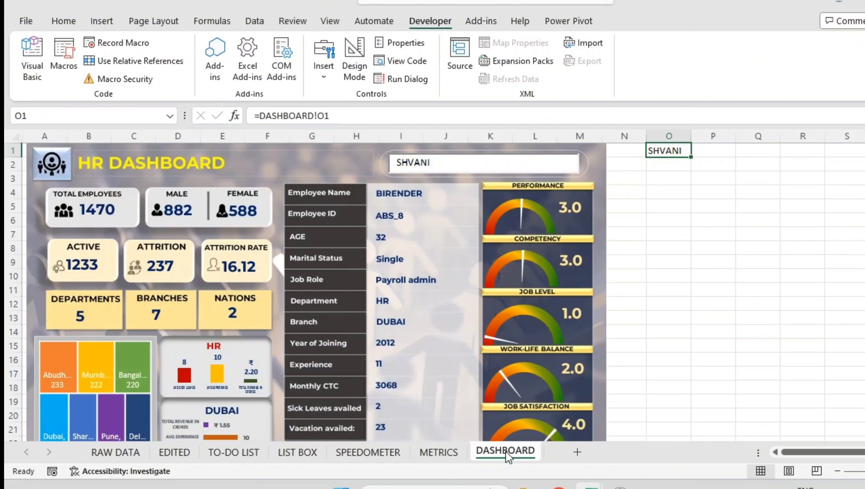
{"action": "left_click", "coordinate": [441, 165]}
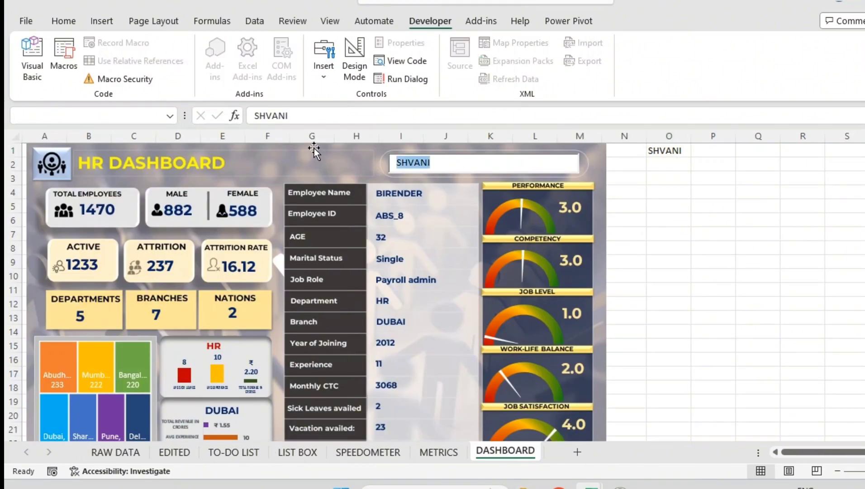
{"action": "type", "text": "ARJUN"}
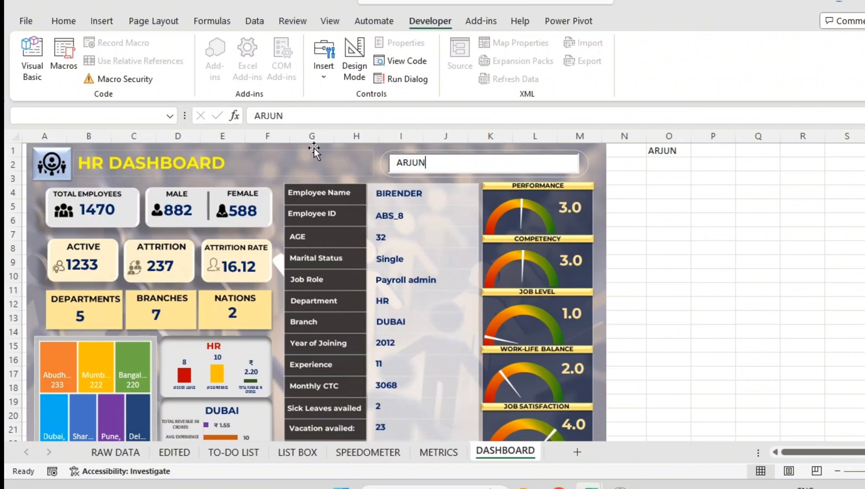
{"action": "left_click", "coordinate": [683, 149]}
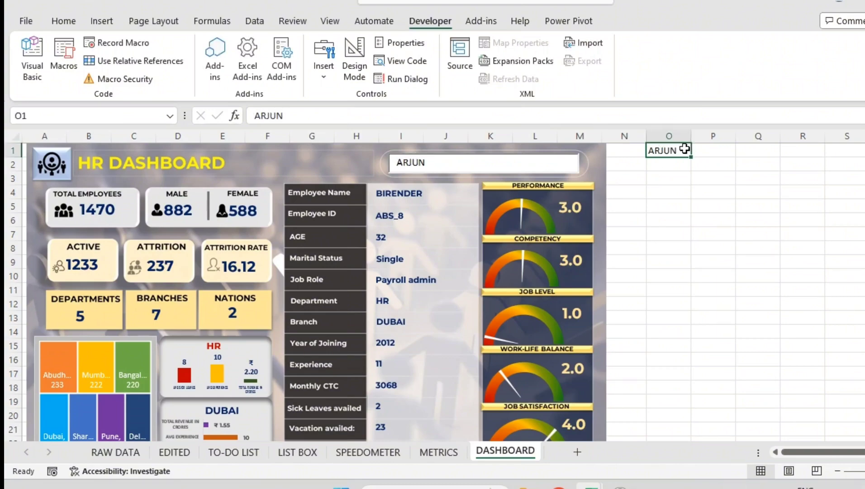
Verify LIST BOX A3 now reads ARJUN, then select the whole EDITED employee table
{"action": "left_click", "coordinate": [292, 452]}
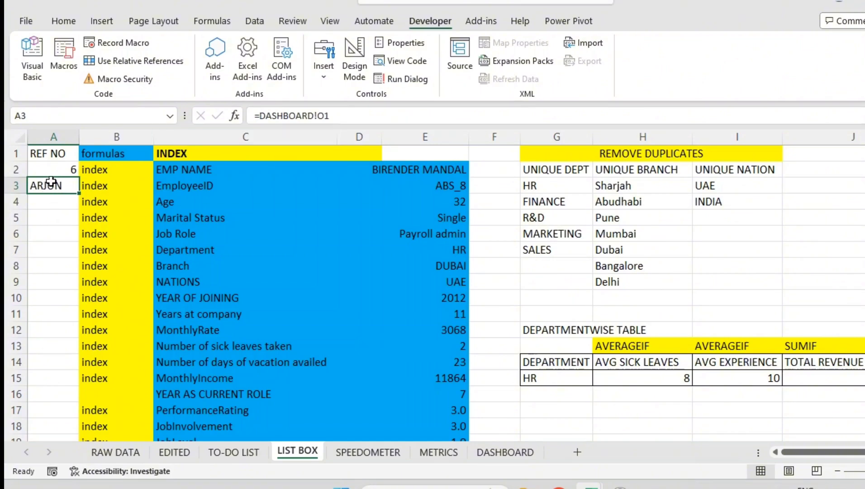
{"action": "left_click", "coordinate": [480, 453]}
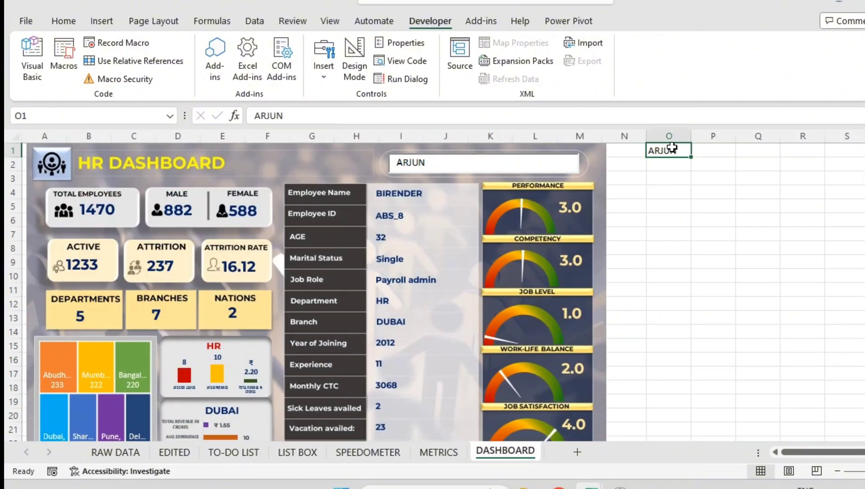
{"action": "left_click", "coordinate": [277, 452]}
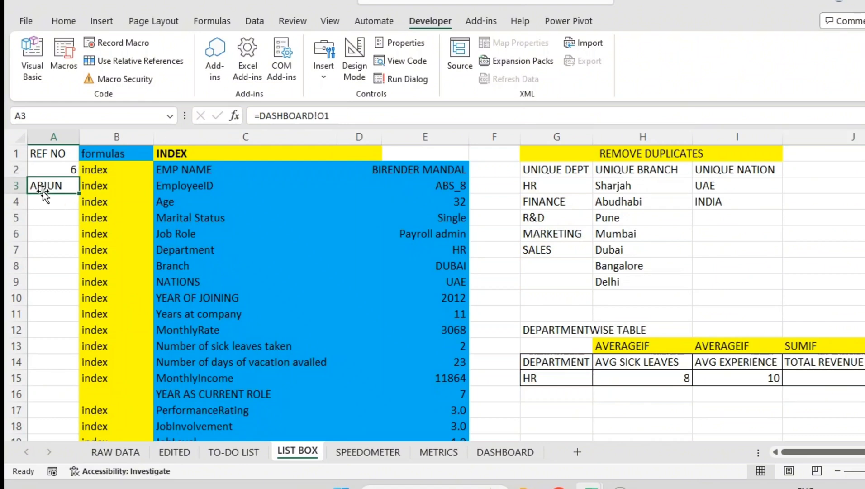
{"action": "left_click", "coordinate": [64, 172]}
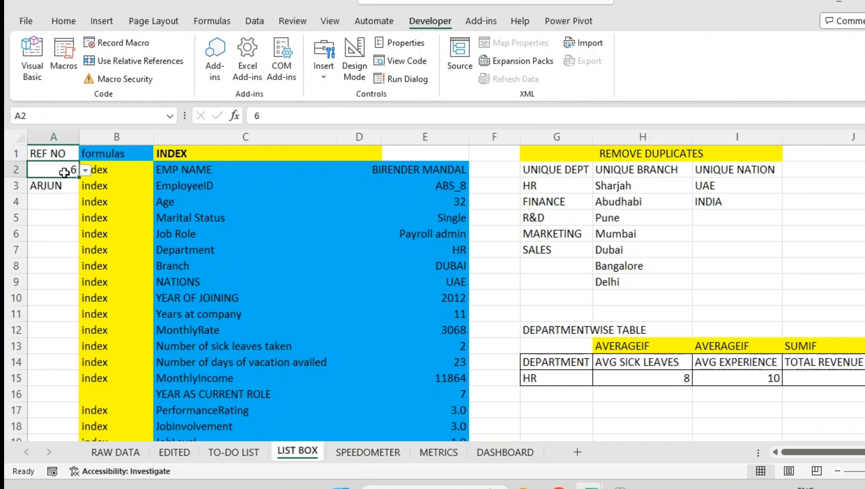
{"action": "left_click", "coordinate": [174, 452]}
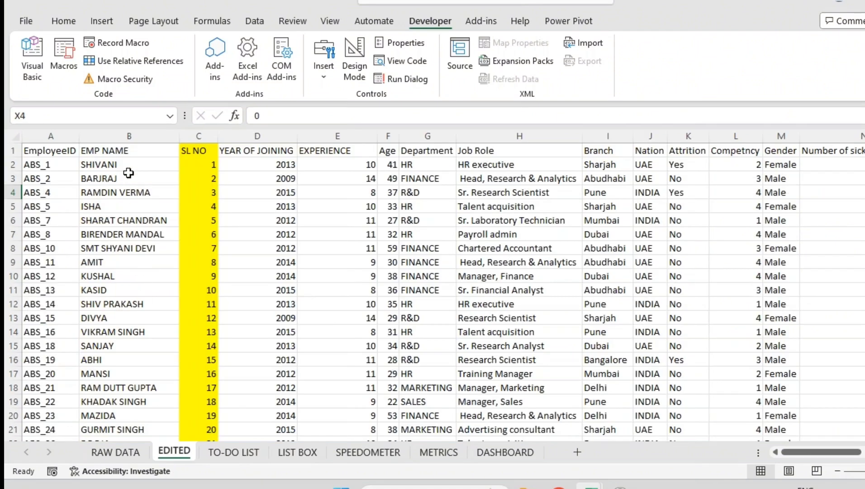
{"action": "key", "text": "ctrl+a"}
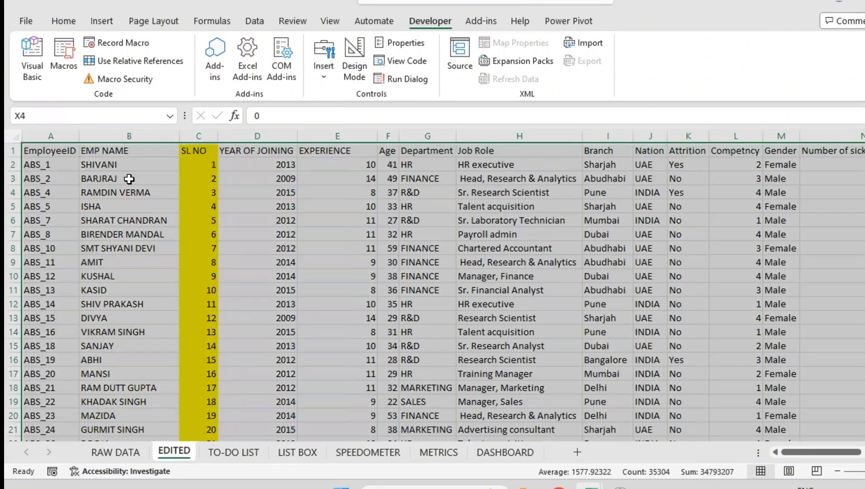
Discard the accidental entry typed into cell X4
{"action": "type", "text": "A"}
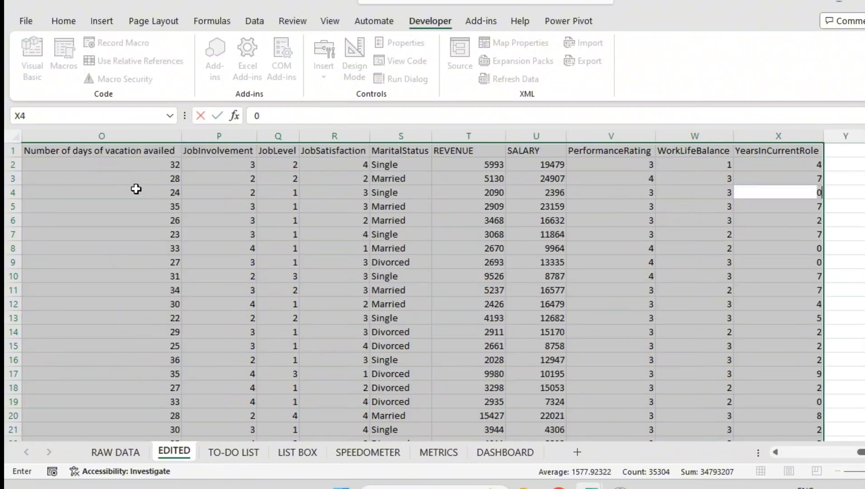
{"action": "key", "text": "Escape"}
{"action": "left_click", "coordinate": [203, 246]}
{"action": "key", "text": "ctrl+a"}
Find ARJUN in the EDITED table and select his SL NO cell C185, reading 184
{"action": "key", "text": "ctrl+f"}
{"action": "type", "text": "A"}
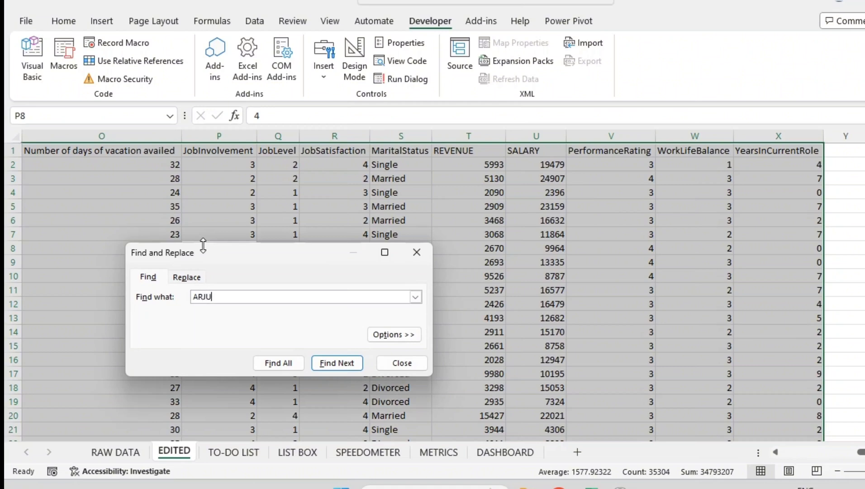
{"action": "key", "text": "Return"}
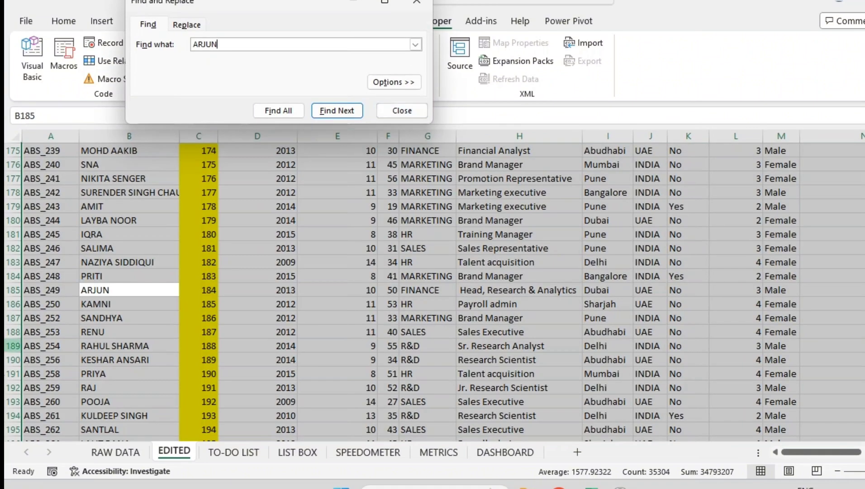
{"action": "left_click", "coordinate": [208, 289]}
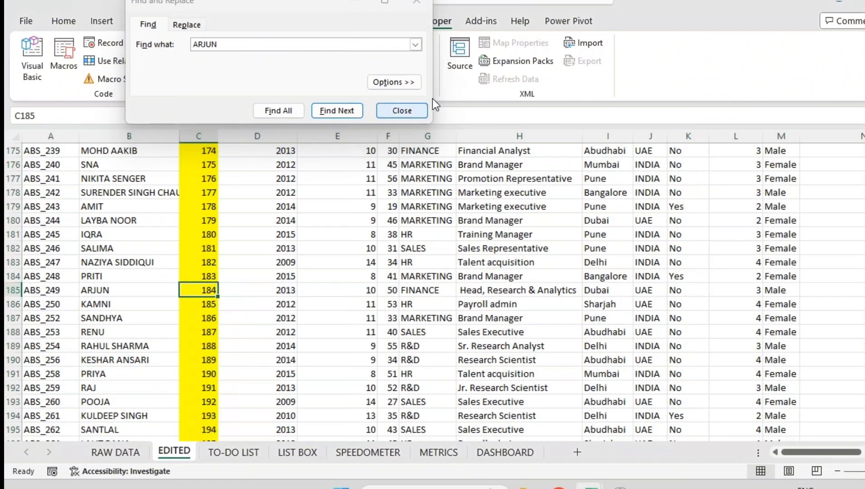
{"action": "left_click", "coordinate": [414, 6]}
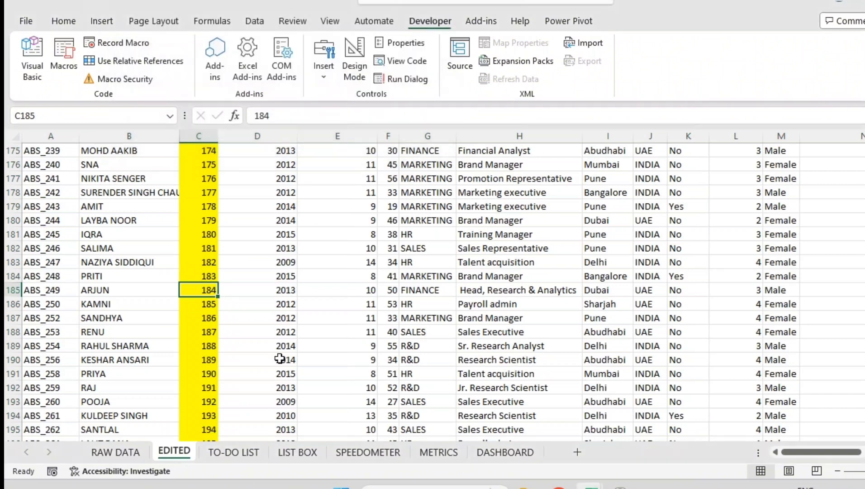
On the LIST BOX sheet, browse the REF NO dropdown list in cell A2
{"action": "left_click", "coordinate": [253, 449]}
{"action": "left_click", "coordinate": [290, 452]}
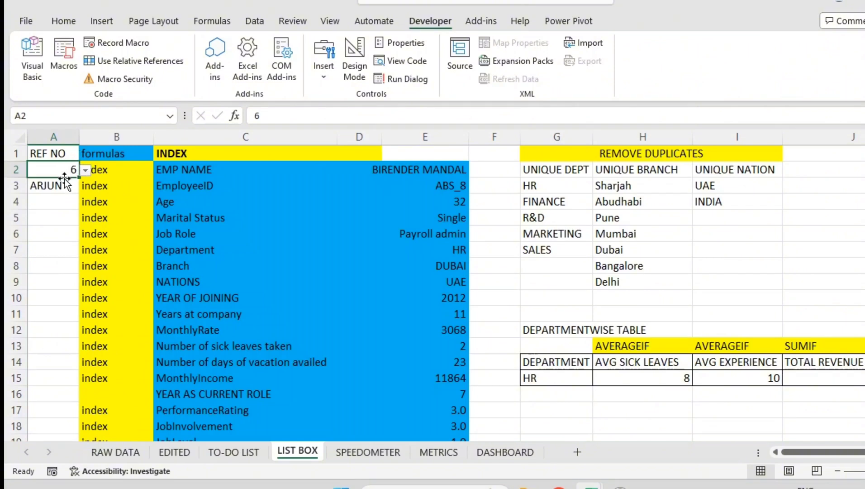
{"action": "left_click", "coordinate": [85, 170]}
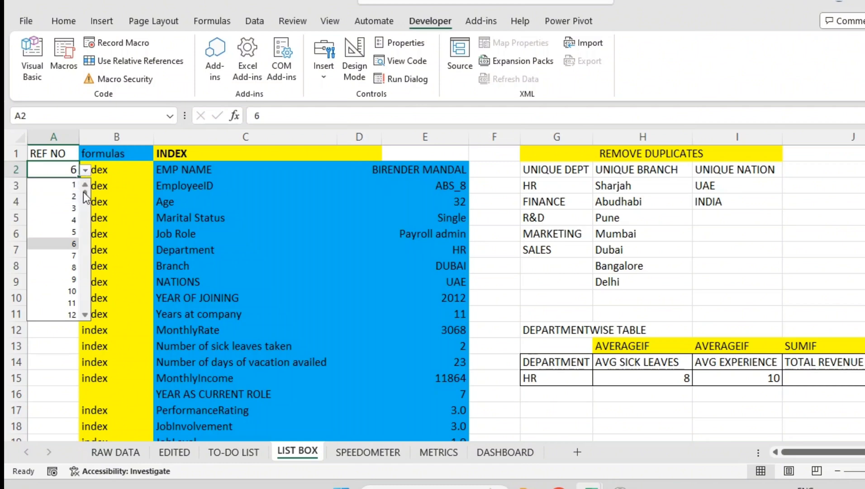
{"action": "left_click_drag", "start_coordinate": [84, 192], "coordinate": [77, 256]}
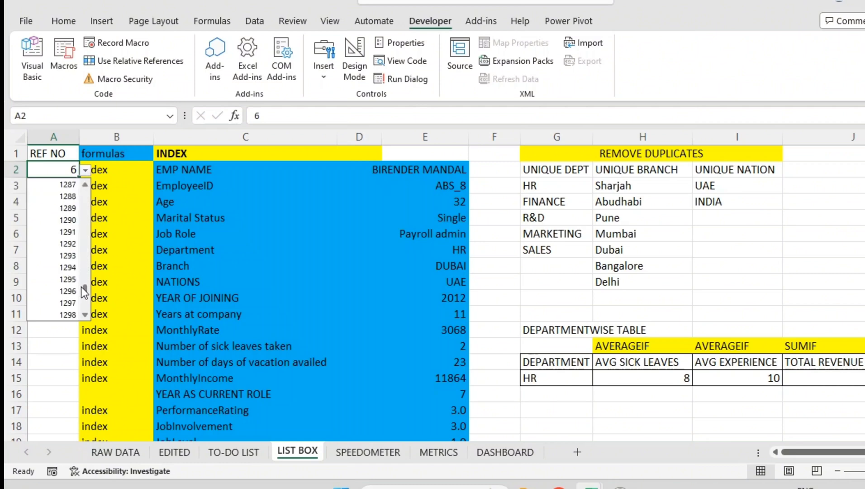
{"action": "left_click_drag", "start_coordinate": [85, 293], "coordinate": [85, 192]}
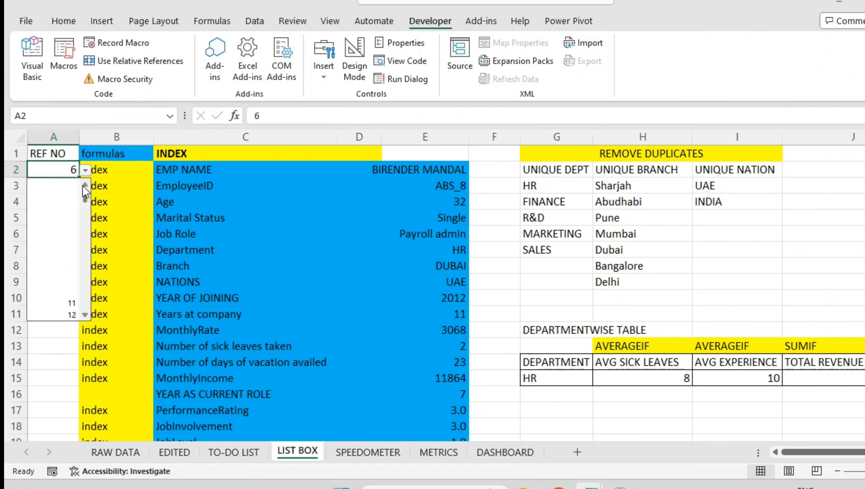
Look over the DUBAI summary chart on the dashboard, then return to LIST BOX
{"action": "left_click", "coordinate": [505, 452]}
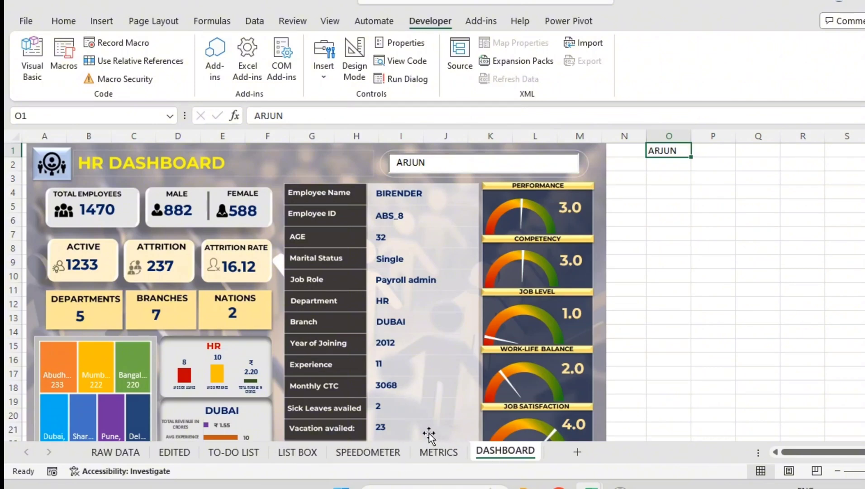
{"action": "scroll", "coordinate": [218, 362], "scroll_direction": "down", "scroll_amount": 1}
{"action": "left_click", "coordinate": [217, 407]}
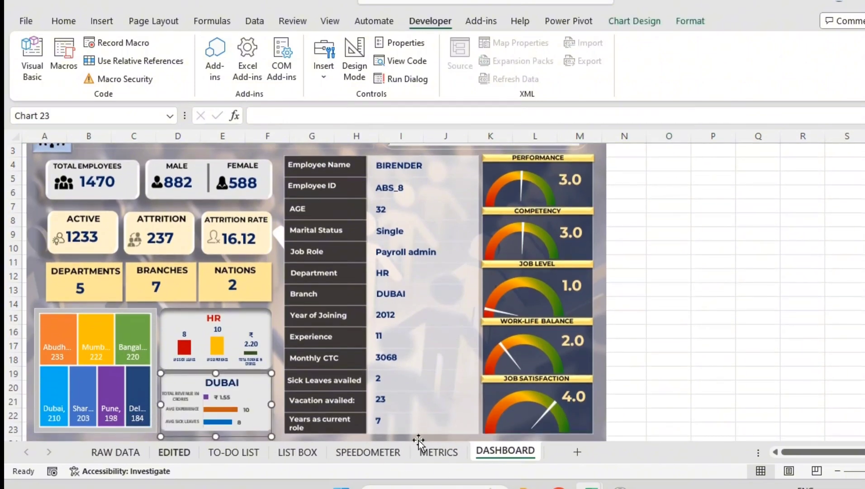
{"action": "key", "text": "ctrl+Page_Up"}
{"action": "key", "text": "ctrl+Page_Up"}
{"action": "key", "text": "ctrl+Page_Up"}
{"action": "key", "text": "ctrl+Page_Up"}
{"action": "key", "text": "ctrl+Page_Up"}
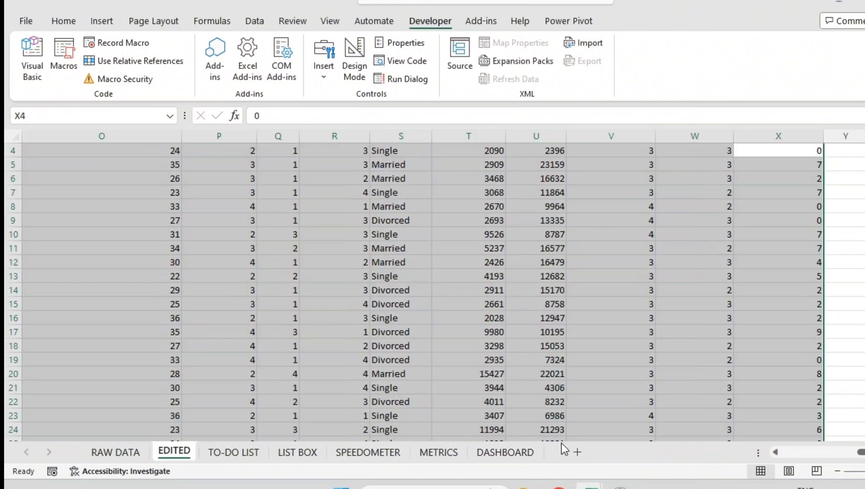
{"action": "left_click", "coordinate": [532, 453]}
{"action": "left_click", "coordinate": [653, 184]}
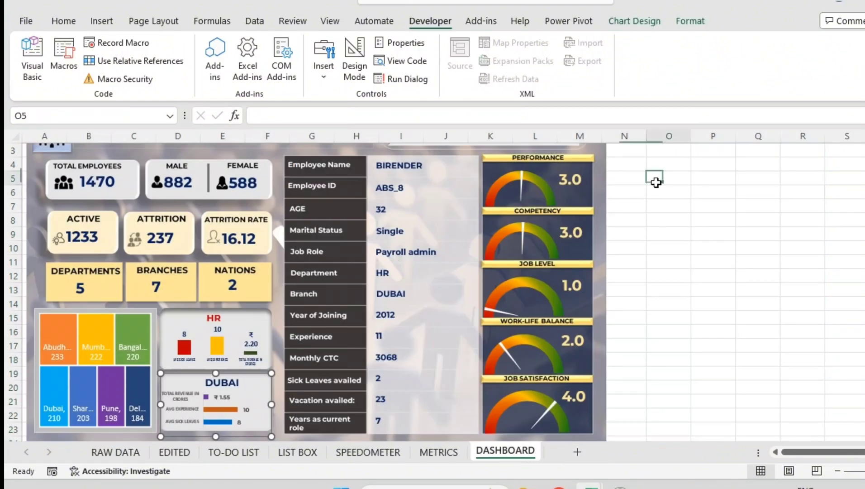
{"action": "scroll", "coordinate": [653, 183], "scroll_direction": "up", "scroll_amount": 1}
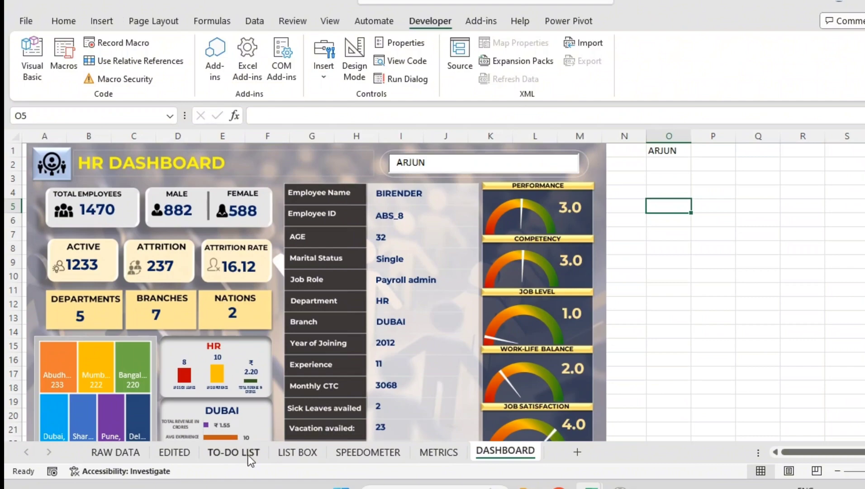
{"action": "left_click", "coordinate": [298, 452]}
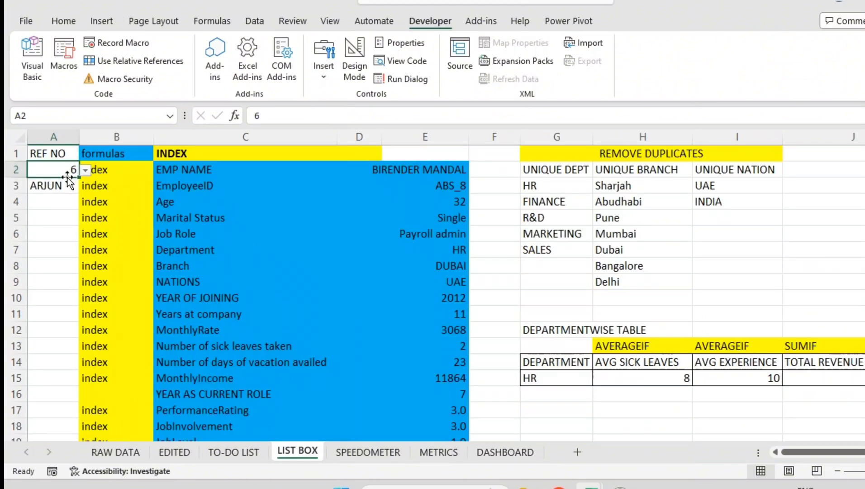
Clear all data validation from REF NO cell A2, removing its dropdown list
{"action": "left_click", "coordinate": [253, 23]}
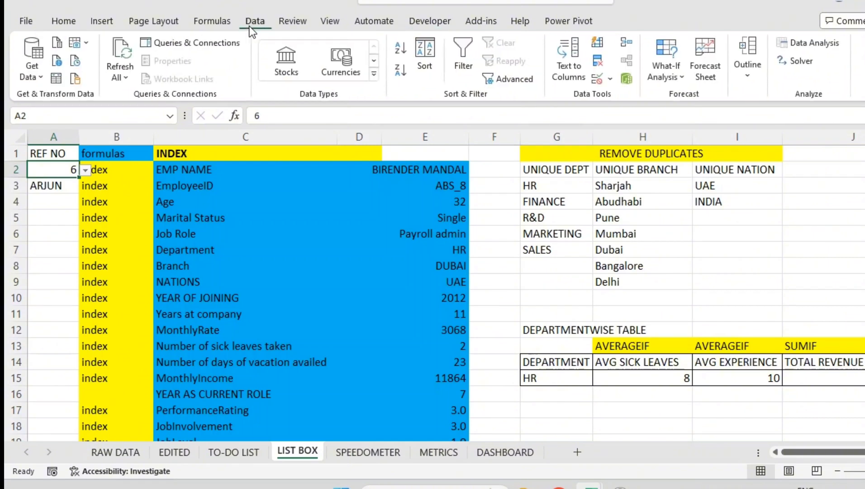
{"action": "left_click", "coordinate": [607, 80]}
{"action": "left_click", "coordinate": [619, 99]}
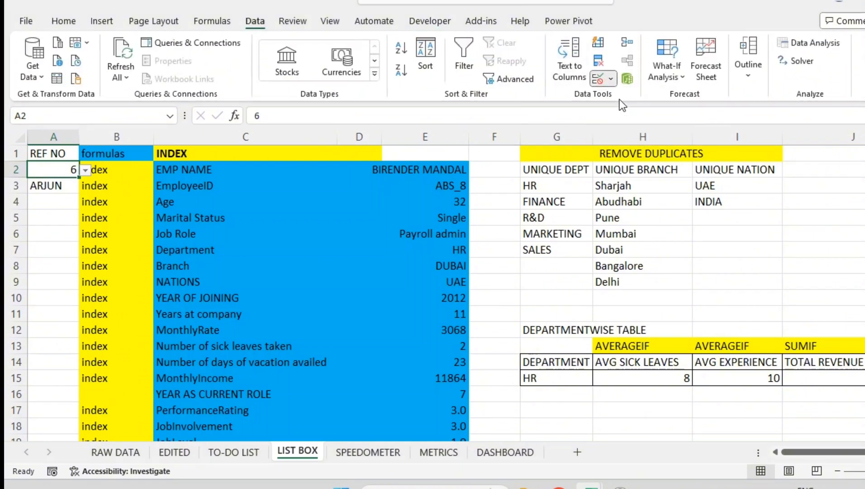
{"action": "left_click", "coordinate": [197, 383]}
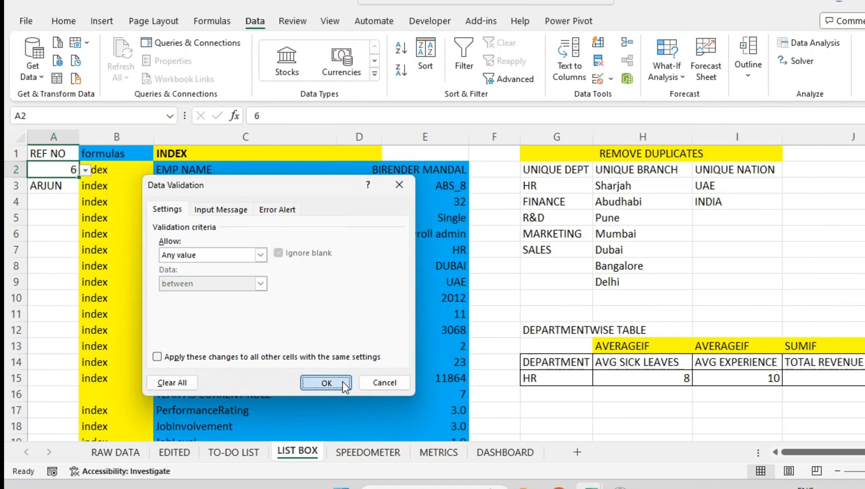
{"action": "left_click", "coordinate": [326, 382]}
Enter 184 in cell A4, checking that A2 still shows 6 and A3 reads ARJUN
{"action": "left_click", "coordinate": [63, 233]}
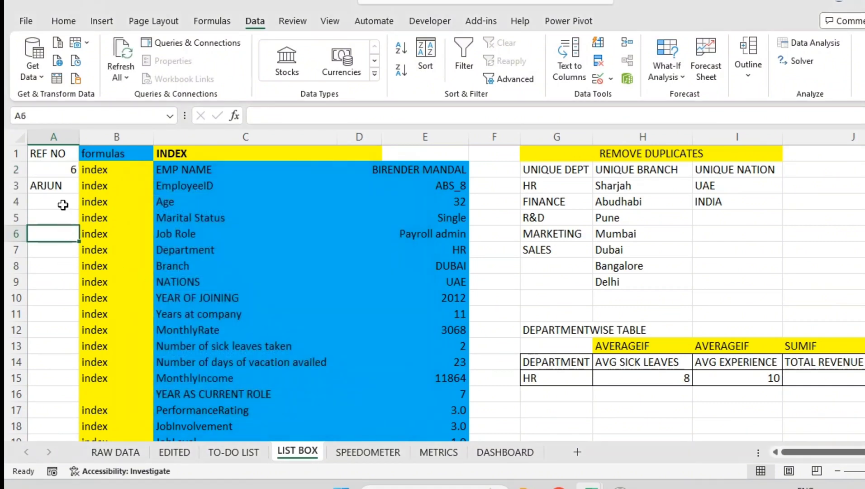
{"action": "left_click", "coordinate": [64, 182]}
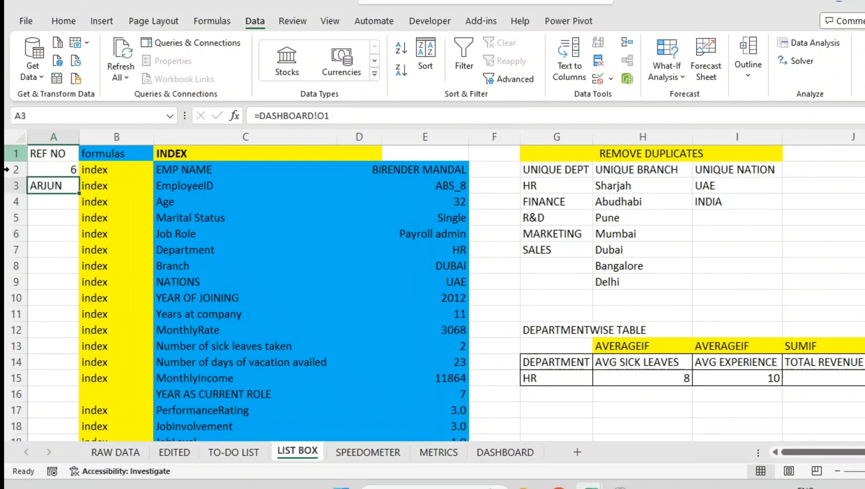
{"action": "left_click", "coordinate": [70, 168]}
{"action": "left_click", "coordinate": [67, 184]}
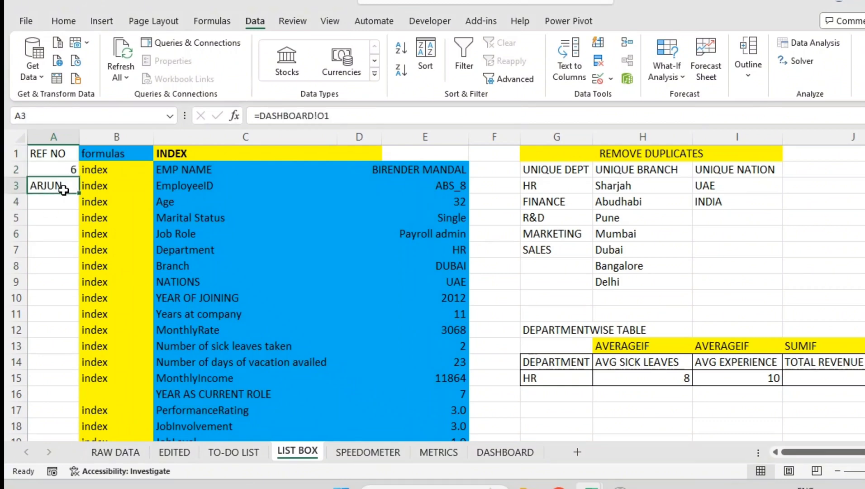
{"action": "left_click", "coordinate": [59, 204]}
{"action": "type", "text": "184"}
{"action": "key", "text": "Return"}
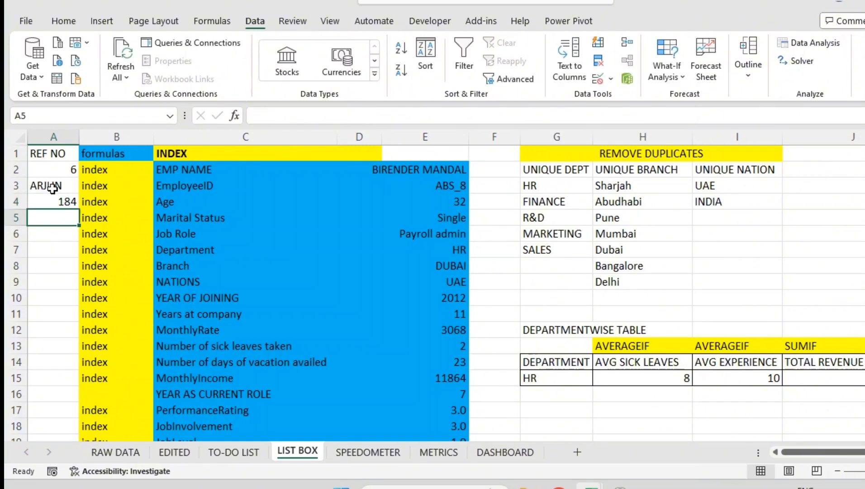
{"action": "left_click", "coordinate": [58, 185]}
{"action": "left_click", "coordinate": [56, 170]}
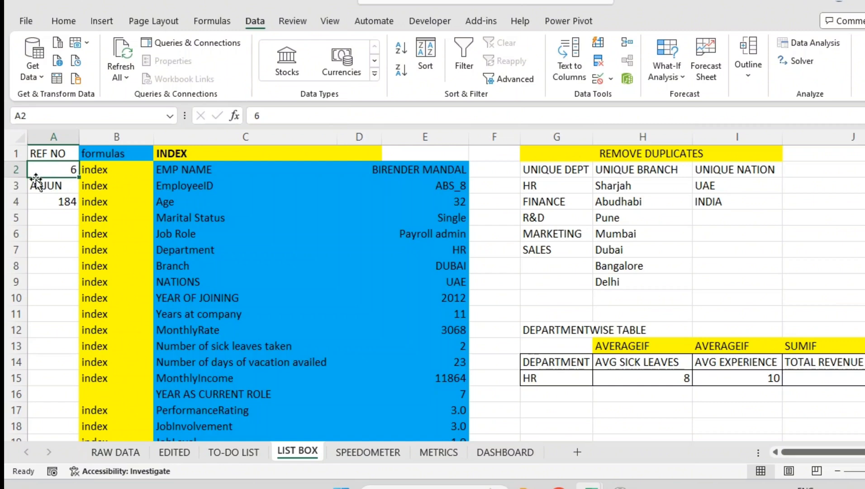
{"action": "left_click", "coordinate": [45, 200]}
{"action": "left_click", "coordinate": [46, 186]}
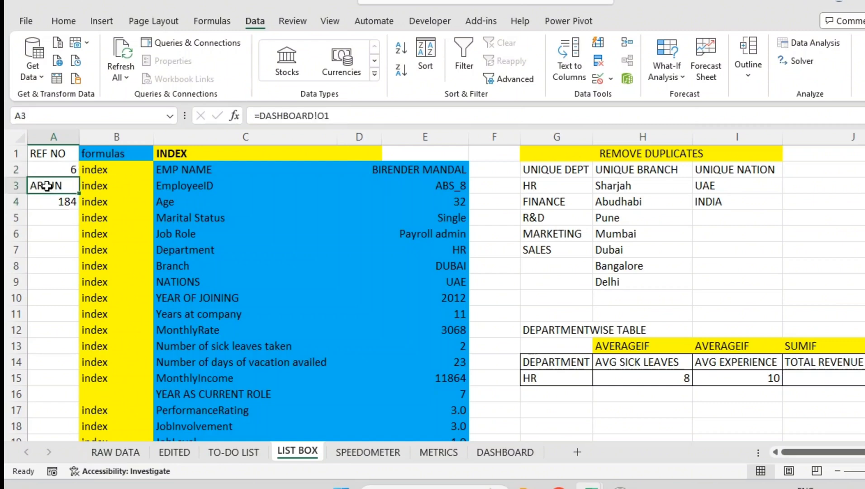
Cycle through the DASHBOARD, EDITED and TO-DO LIST sheets back to LIST BOX
{"action": "left_click", "coordinate": [526, 454]}
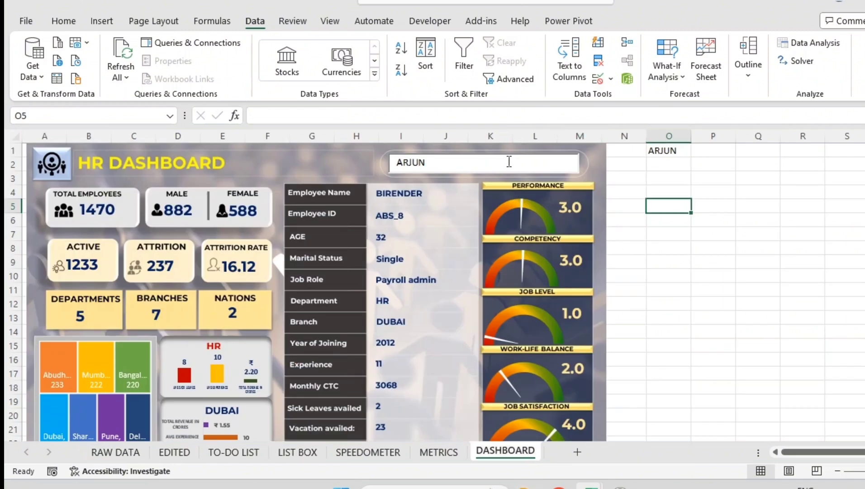
{"action": "left_click", "coordinate": [174, 452]}
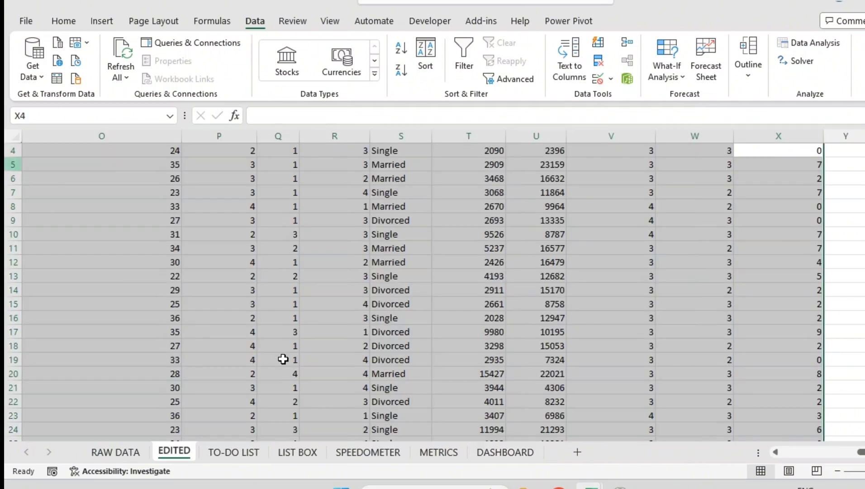
{"action": "left_click", "coordinate": [246, 452]}
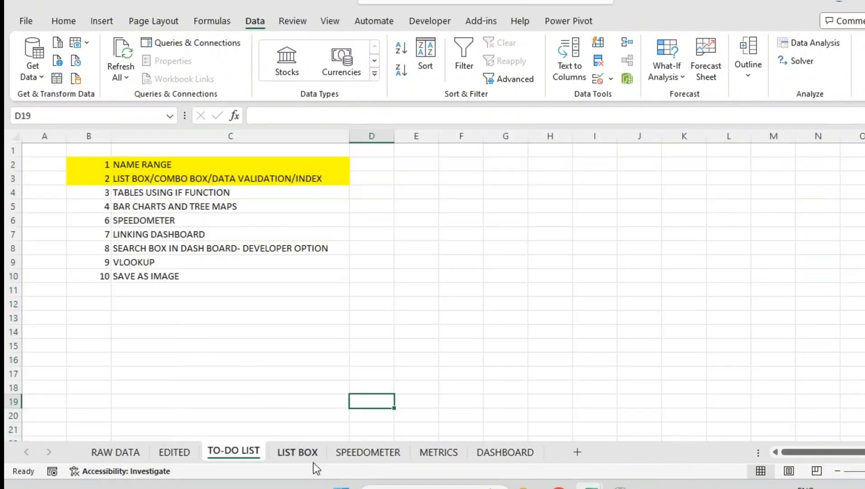
{"action": "left_click", "coordinate": [297, 451]}
Inspect the INDEX lookups in E2–E17, such as E2 name and E5 marital status, keeping A2 at 6
{"action": "left_click", "coordinate": [71, 166]}
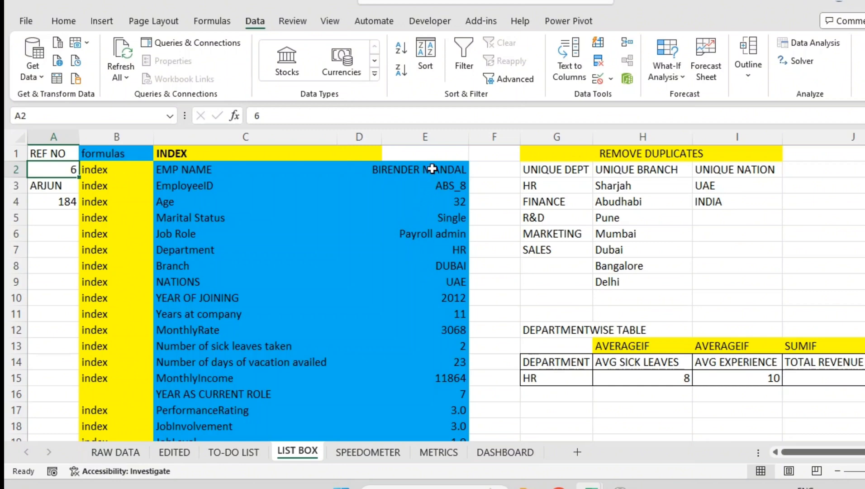
{"action": "left_click_drag", "start_coordinate": [432, 169], "coordinate": [450, 409]}
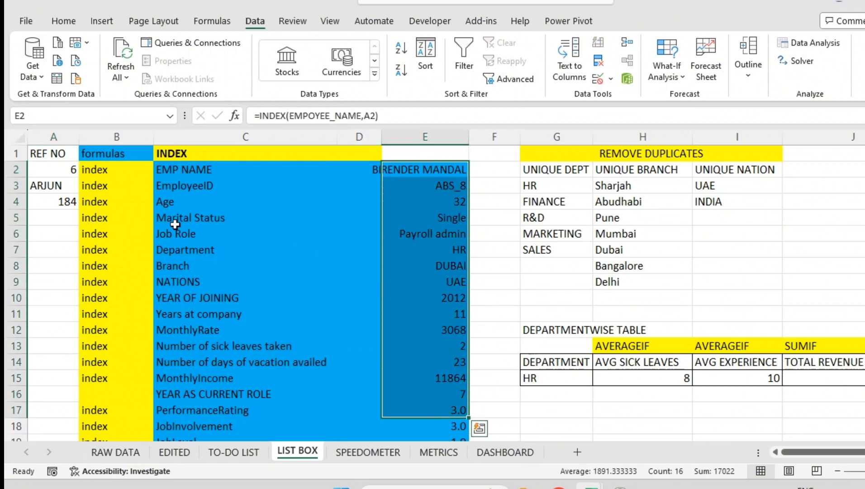
{"action": "left_click", "coordinate": [67, 173]}
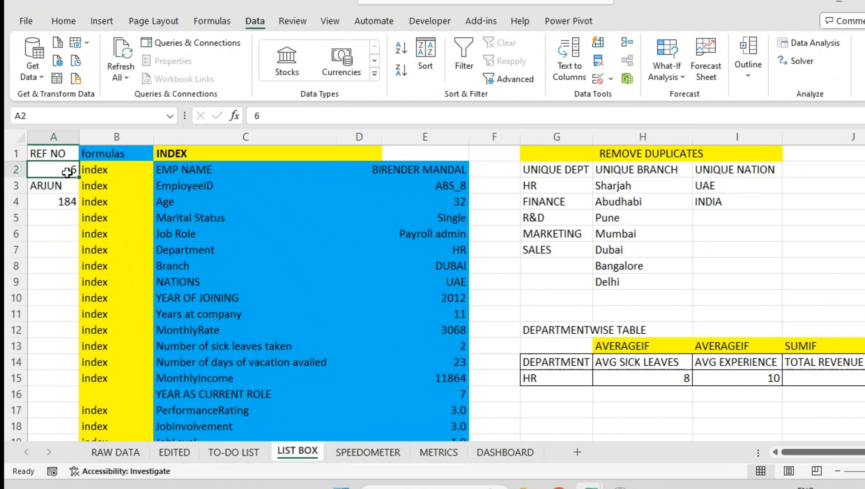
{"action": "left_click", "coordinate": [400, 169]}
{"action": "left_click", "coordinate": [452, 218]}
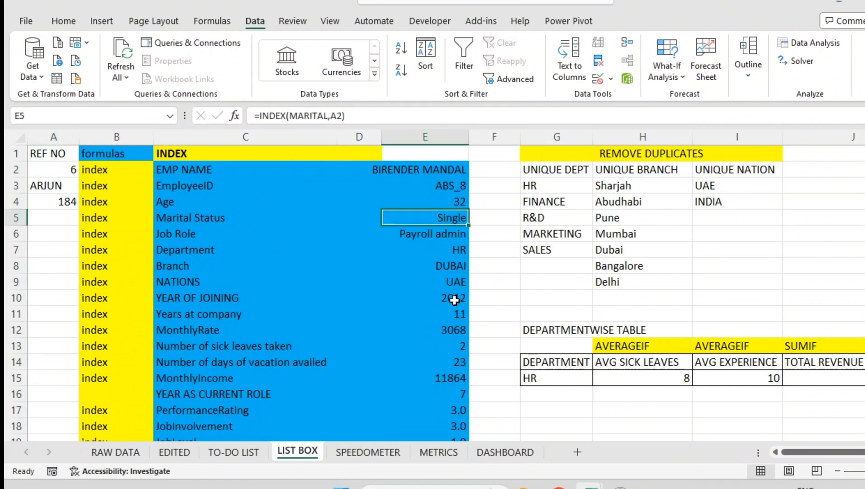
{"action": "left_click", "coordinate": [69, 170]}
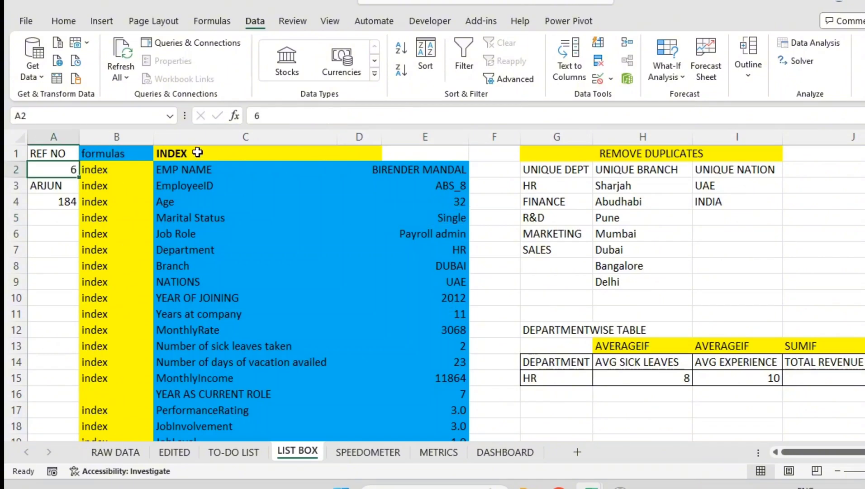
{"action": "type", "text": "="}
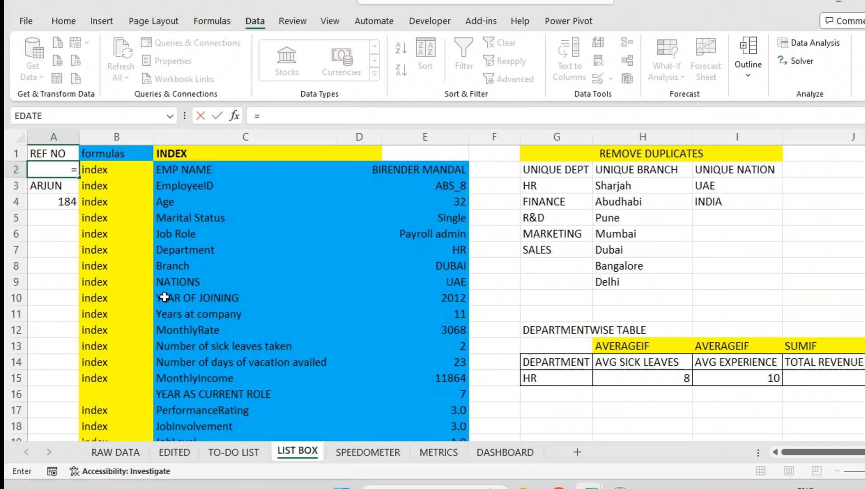
{"action": "key", "text": "Escape"}
On the EDITED sheet, scroll back to column A and review the SL NO serial numbers
{"action": "left_click", "coordinate": [177, 452]}
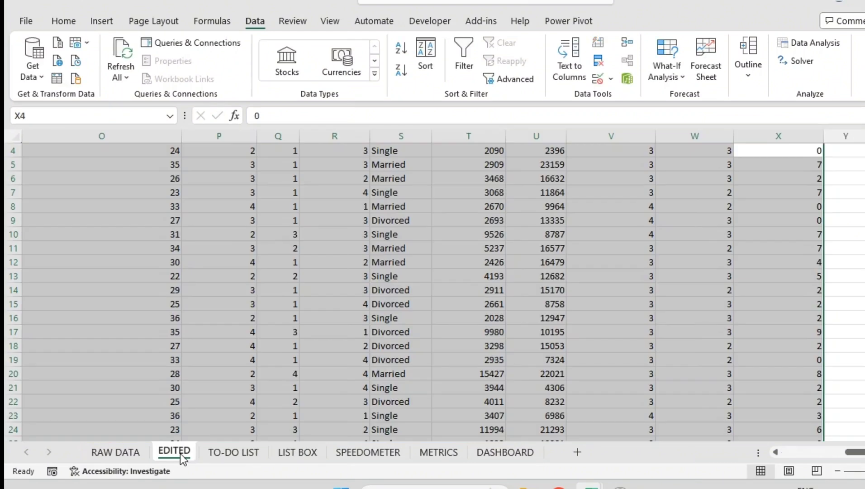
{"action": "left_click", "coordinate": [784, 453]}
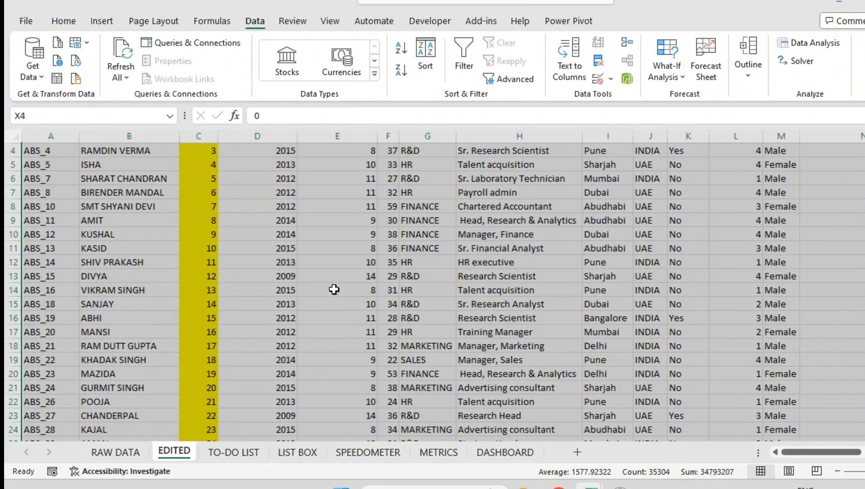
{"action": "scroll", "coordinate": [197, 163], "scroll_direction": "up", "scroll_amount": 1}
{"action": "left_click_drag", "start_coordinate": [198, 156], "coordinate": [199, 416]}
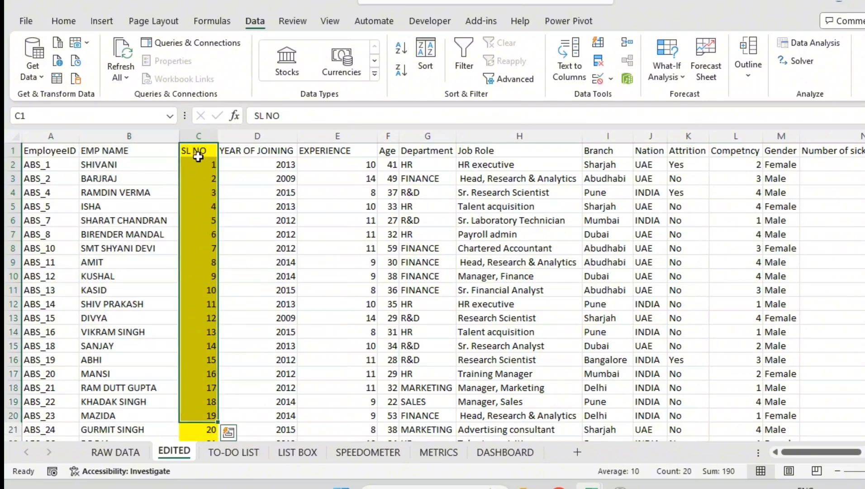
{"action": "left_click", "coordinate": [198, 157]}
{"action": "left_click_drag", "start_coordinate": [199, 165], "coordinate": [207, 199]}
{"action": "left_click", "coordinate": [204, 166]}
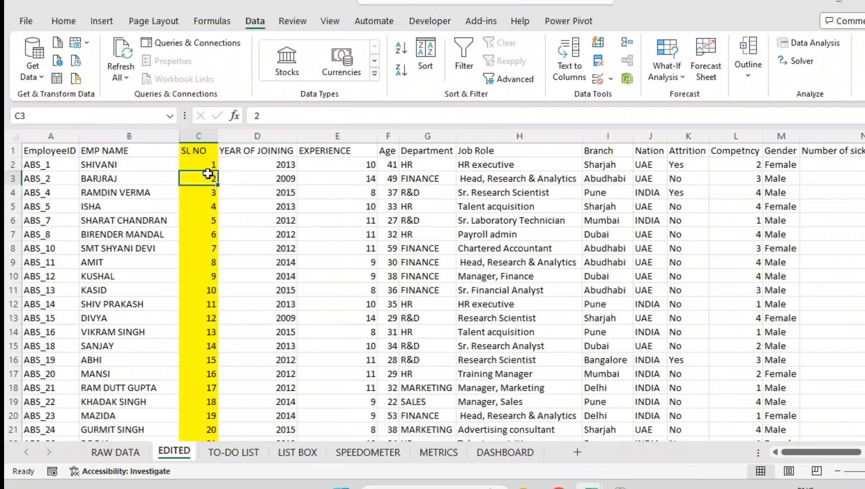
{"action": "left_click", "coordinate": [199, 134]}
{"action": "left_click", "coordinate": [184, 233]}
{"action": "left_click", "coordinate": [186, 169]}
{"action": "left_click", "coordinate": [163, 162]}
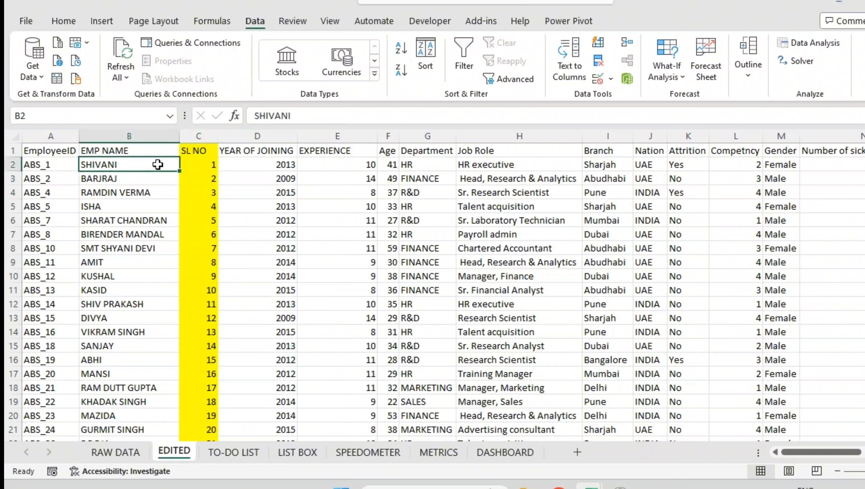
{"action": "left_click", "coordinate": [196, 170]}
Back on LIST BOX, confirm A4 shows 184, A3 ARJUN and A2 still 6
{"action": "left_click", "coordinate": [490, 456]}
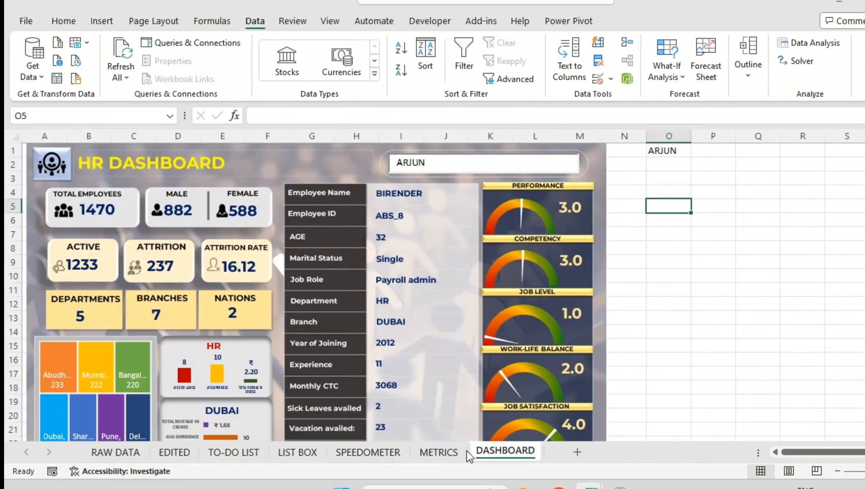
{"action": "left_click", "coordinate": [300, 455]}
{"action": "left_click", "coordinate": [61, 202]}
{"action": "left_click", "coordinate": [61, 185]}
{"action": "left_click", "coordinate": [66, 169]}
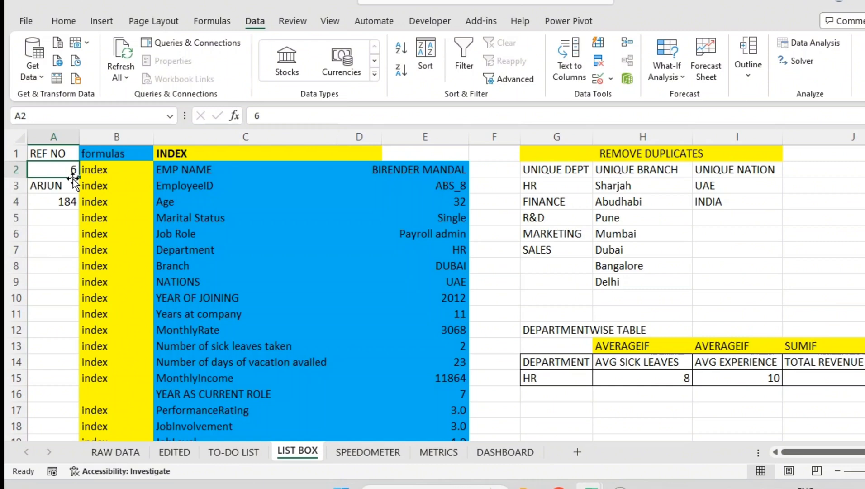
Abandon the started entry and widen column A on the LIST BOX sheet
{"action": "type", "text": "=V"}
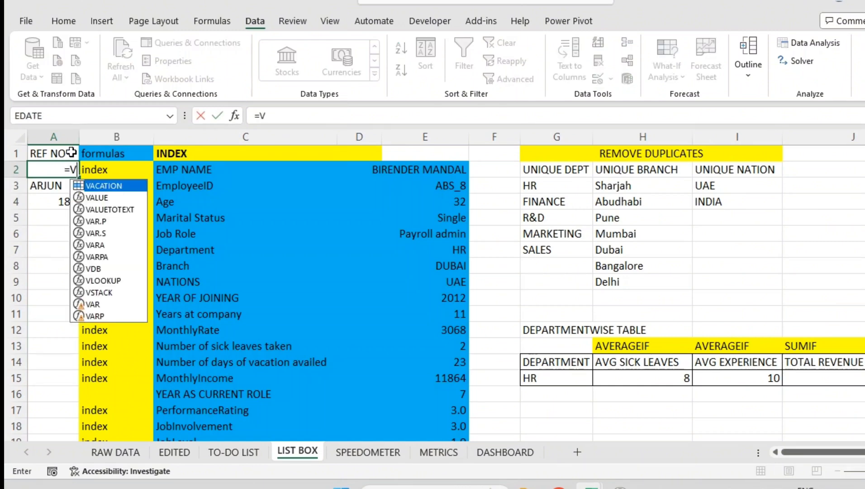
{"action": "key", "text": "Escape"}
{"action": "left_click", "coordinate": [73, 138]}
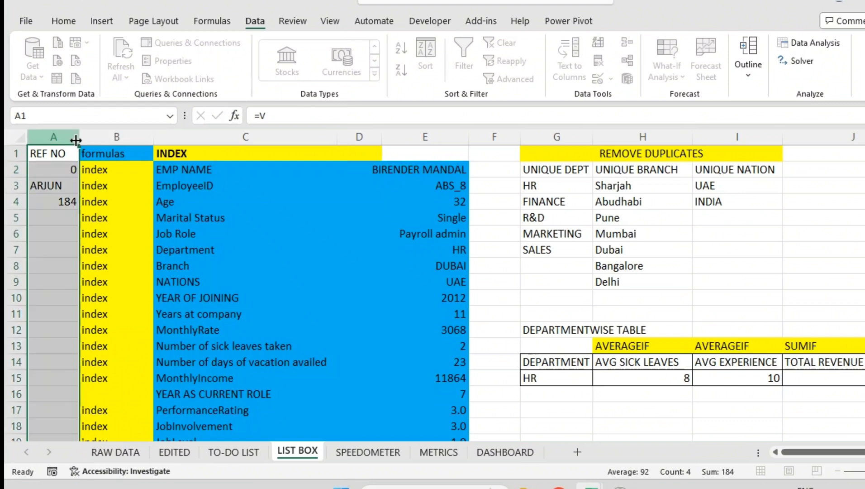
{"action": "left_click_drag", "start_coordinate": [75, 140], "coordinate": [325, 152]}
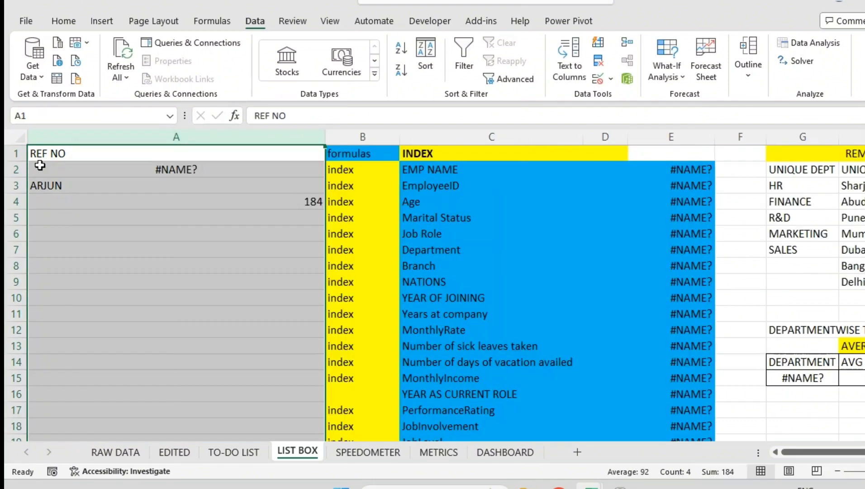
Enter =VLOOKUP(A3,EDITED!B:C,2,0) in A2 to fetch the SL NO for A3's name
{"action": "left_click", "coordinate": [66, 169]}
{"action": "double_click", "coordinate": [66, 169]}
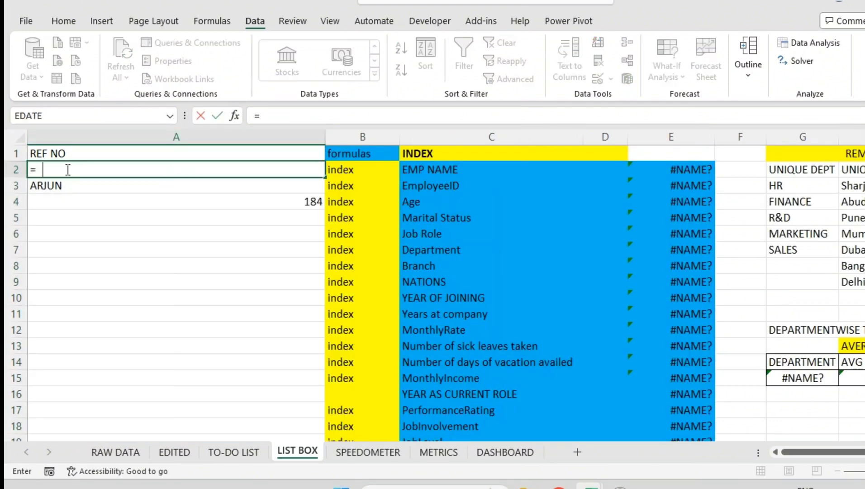
{"action": "type", "text": "LOO"}
{"action": "key", "text": "Tab"}
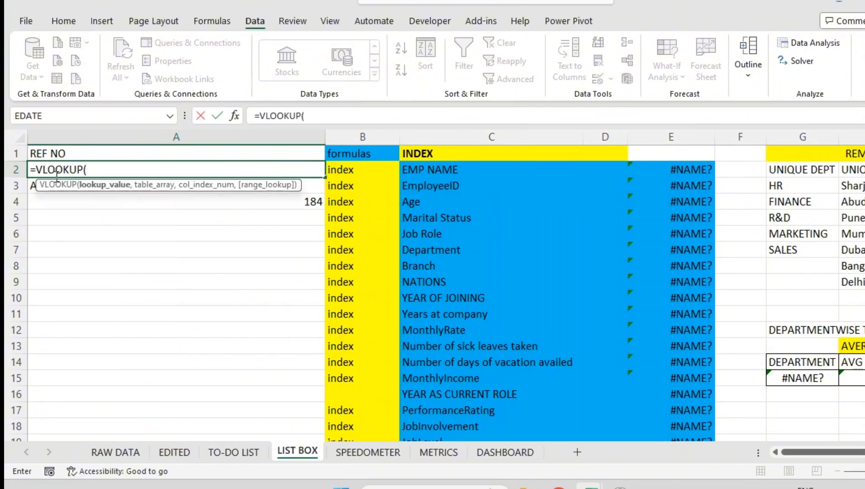
{"action": "left_click", "coordinate": [35, 190]}
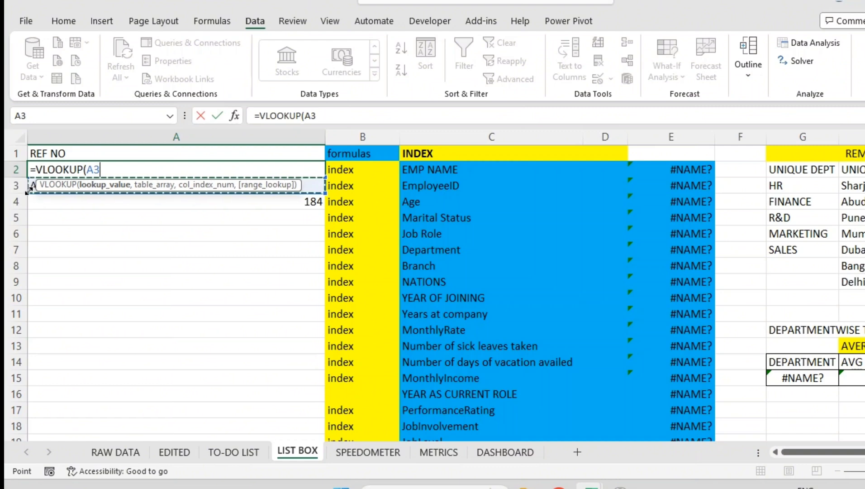
{"action": "type", "text": ","}
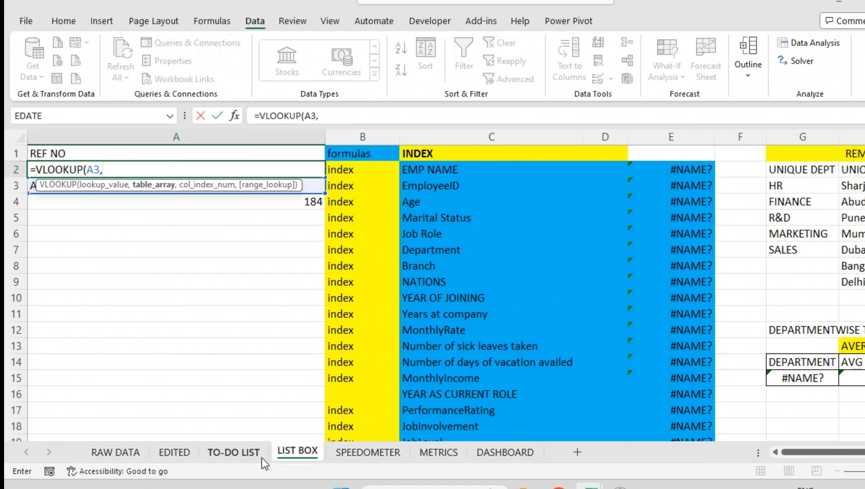
{"action": "left_click", "coordinate": [187, 453]}
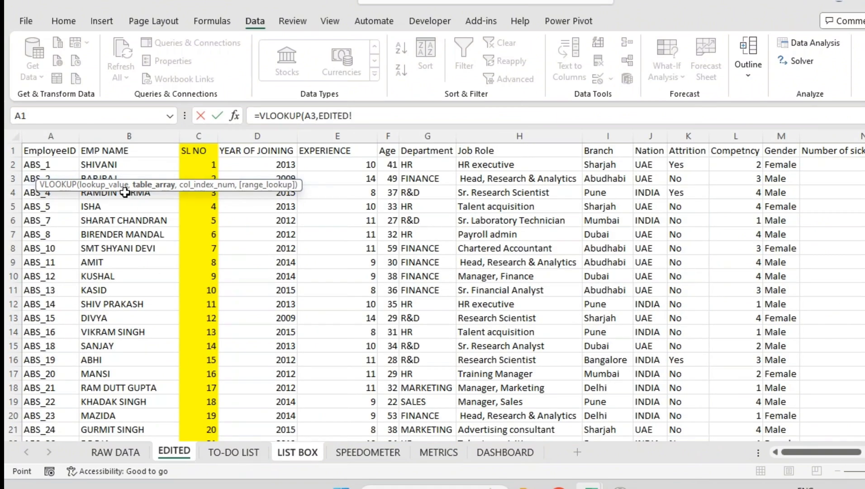
{"action": "left_click", "coordinate": [138, 136]}
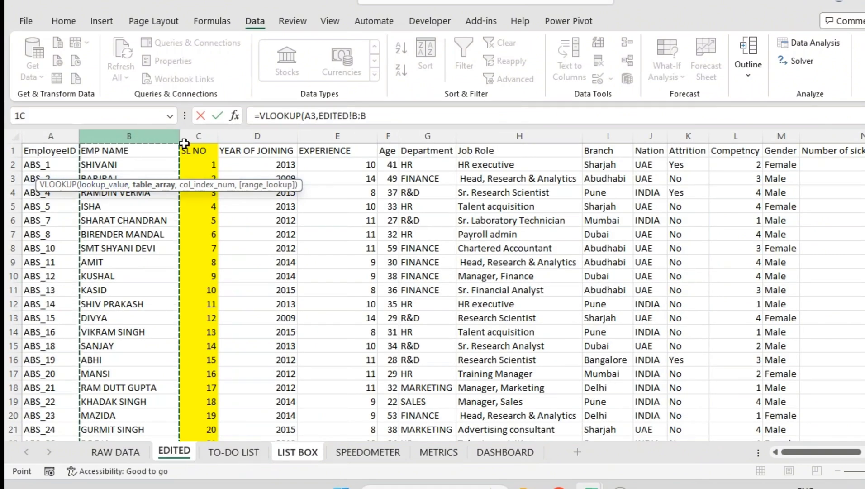
{"action": "left_click_drag", "start_coordinate": [187, 143], "coordinate": [200, 144]}
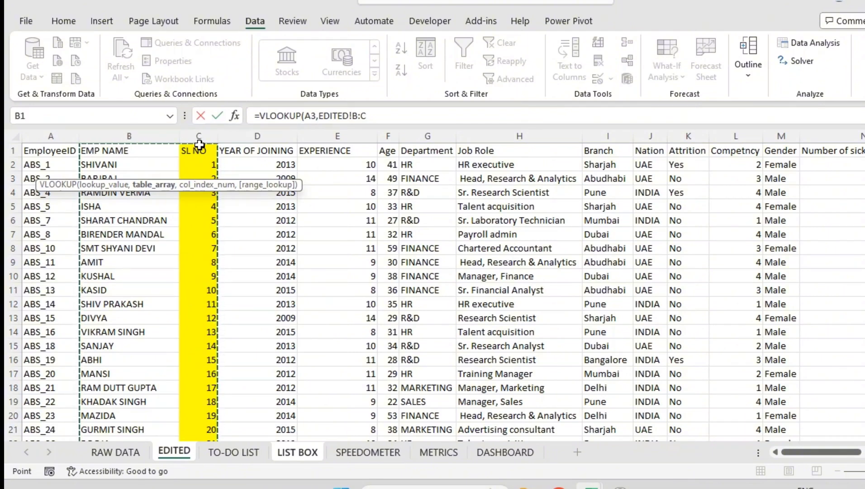
{"action": "type", "text": ","}
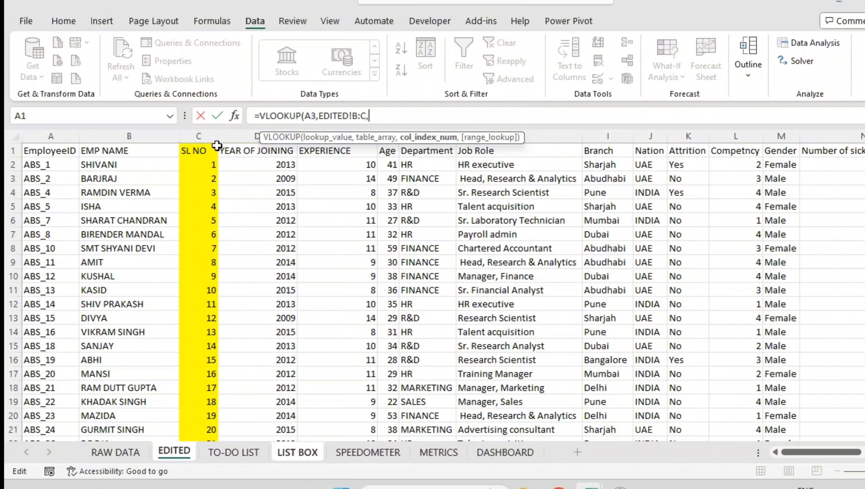
{"action": "type", "text": "2,"}
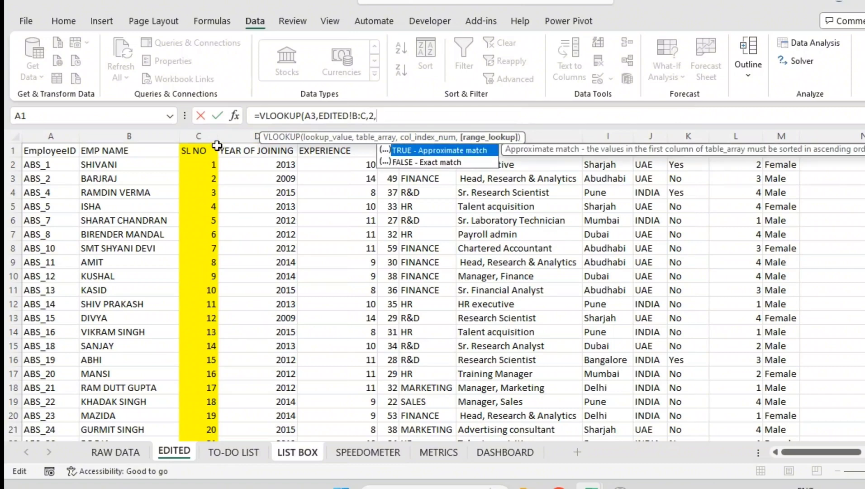
{"action": "type", "text": "0)"}
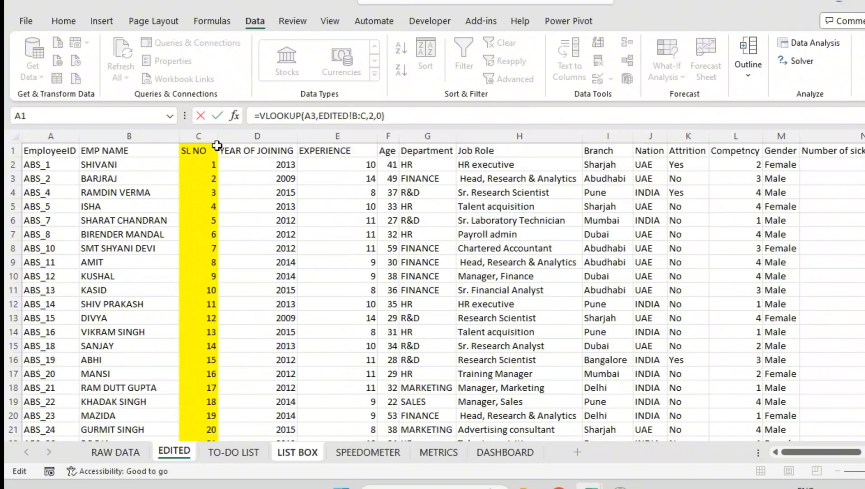
Commit the A2 VLOOKUP and review the looked-up employee details in E2:E15
{"action": "key", "text": "Return"}
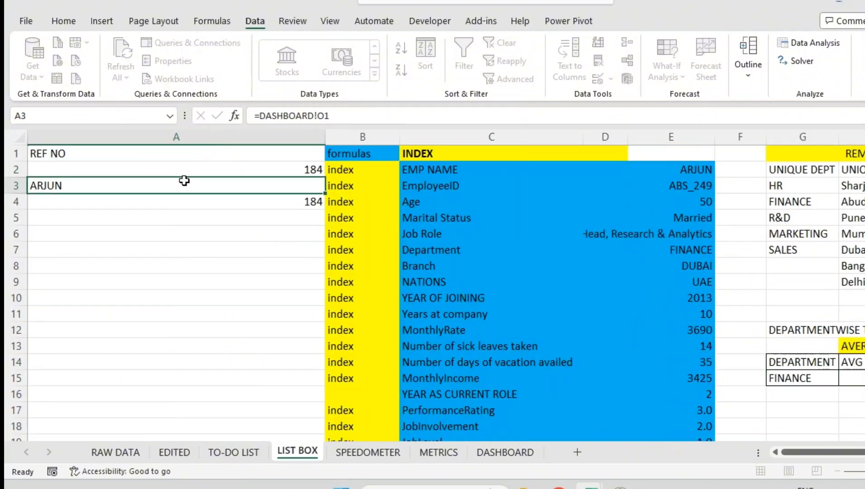
{"action": "left_click", "coordinate": [306, 168]}
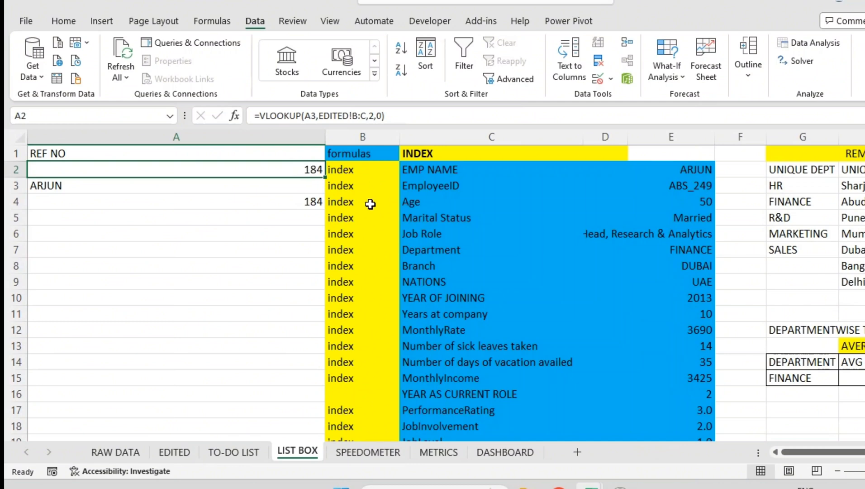
{"action": "left_click_drag", "start_coordinate": [692, 172], "coordinate": [677, 380]}
Check the DASHBOARD's linked fields show ID ABS_249, age 50, FINANCE, DUBAI, CTC 3690
{"action": "left_click", "coordinate": [533, 452]}
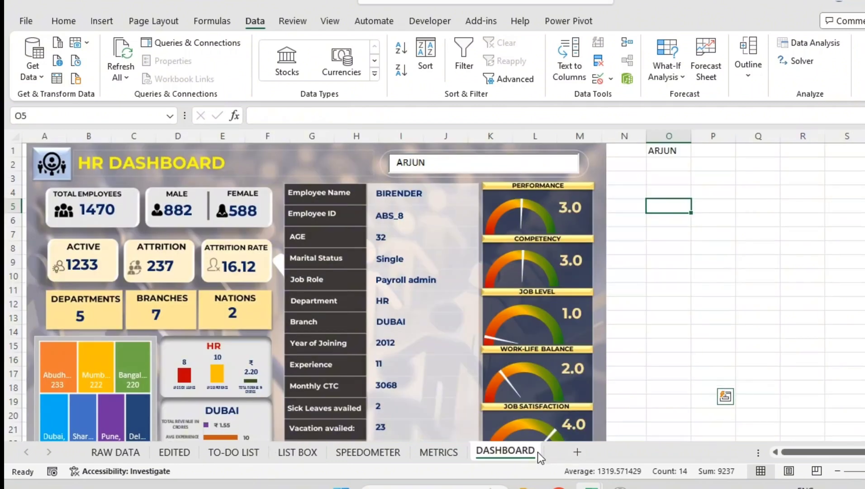
{"action": "left_click", "coordinate": [394, 192]}
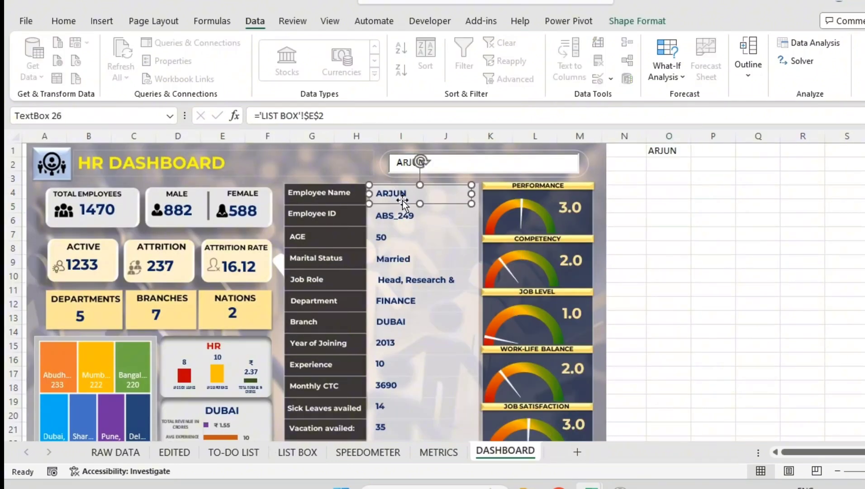
{"action": "left_click", "coordinate": [414, 240]}
{"action": "left_click", "coordinate": [411, 313]}
{"action": "left_click", "coordinate": [424, 388]}
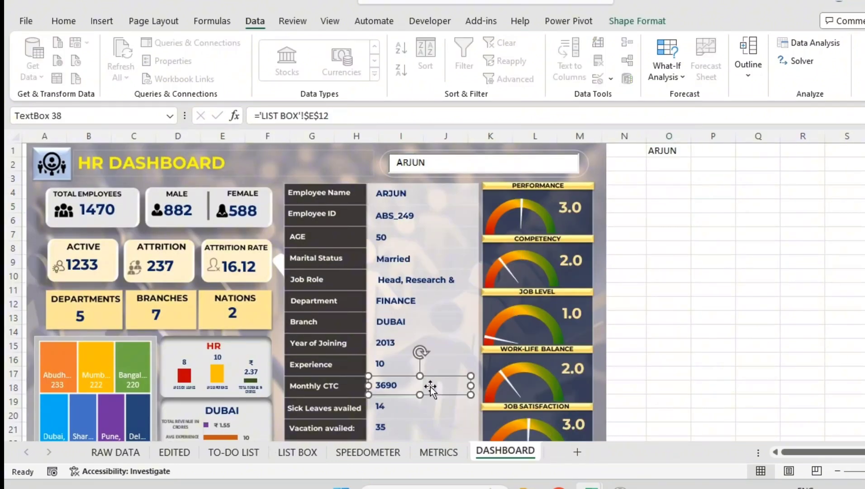
{"action": "left_click", "coordinate": [136, 454]}
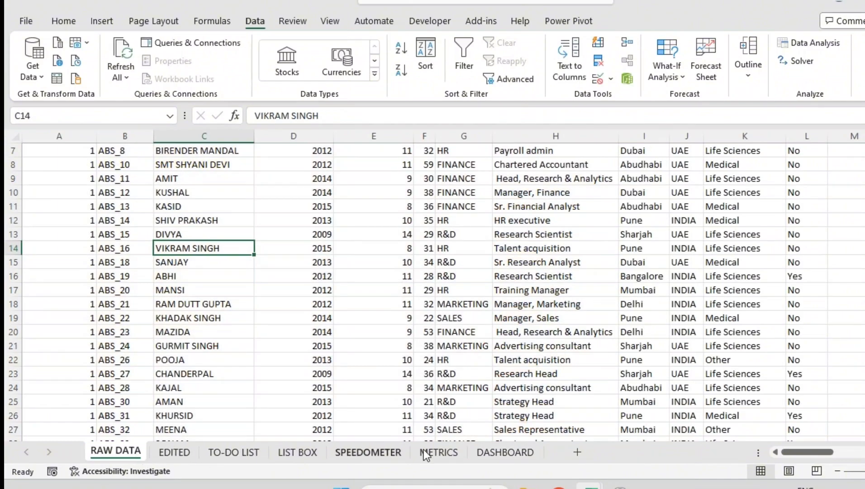
{"action": "left_click", "coordinate": [502, 451]}
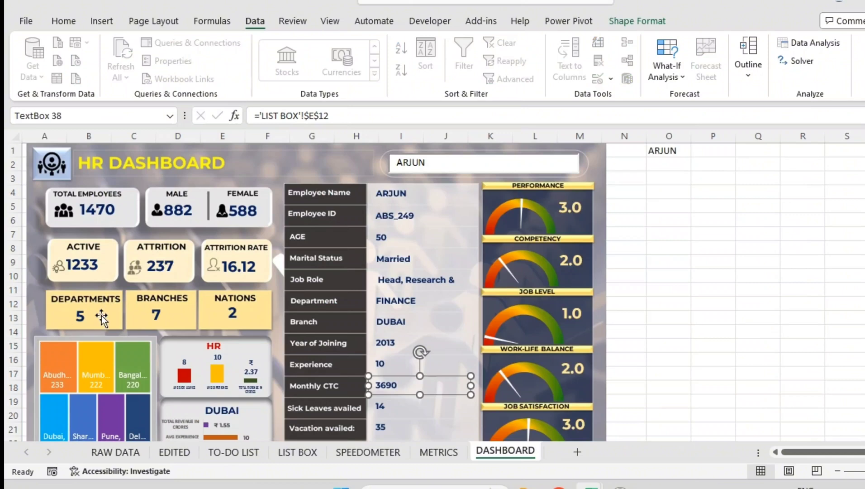
{"action": "scroll", "coordinate": [101, 317], "scroll_direction": "down", "scroll_amount": 1}
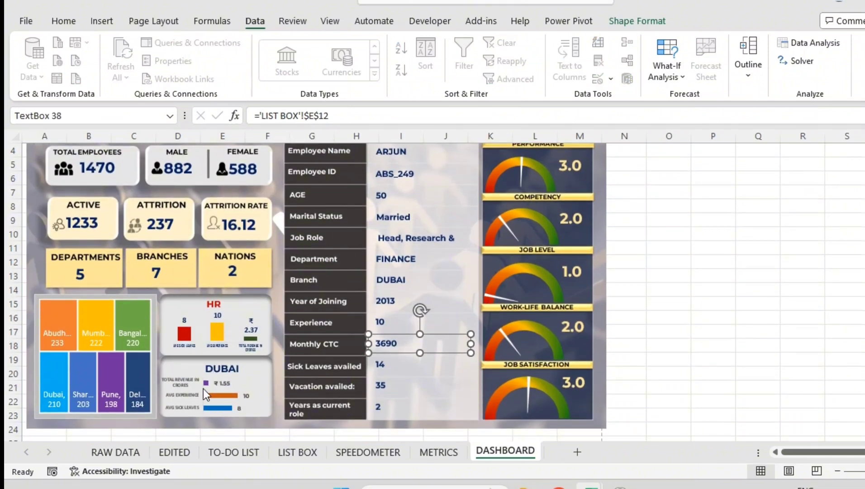
{"action": "scroll", "coordinate": [431, 251], "scroll_direction": "up", "scroll_amount": 1}
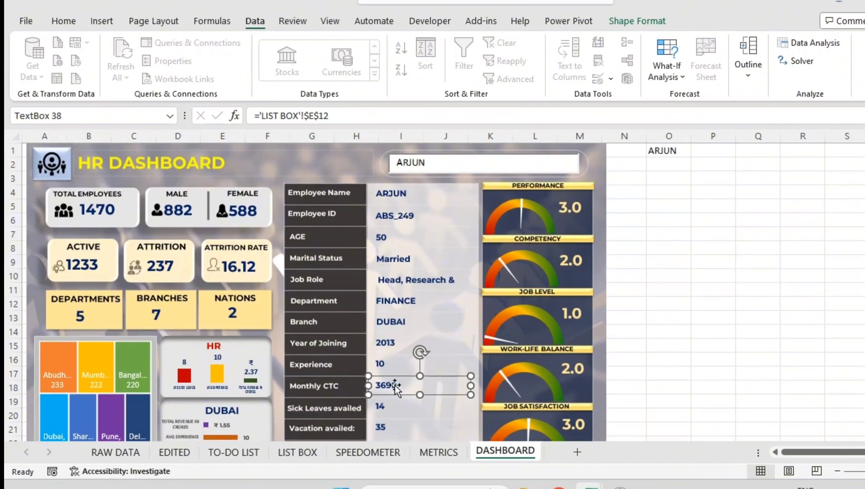
{"action": "scroll", "coordinate": [395, 386], "scroll_direction": "down", "scroll_amount": 1}
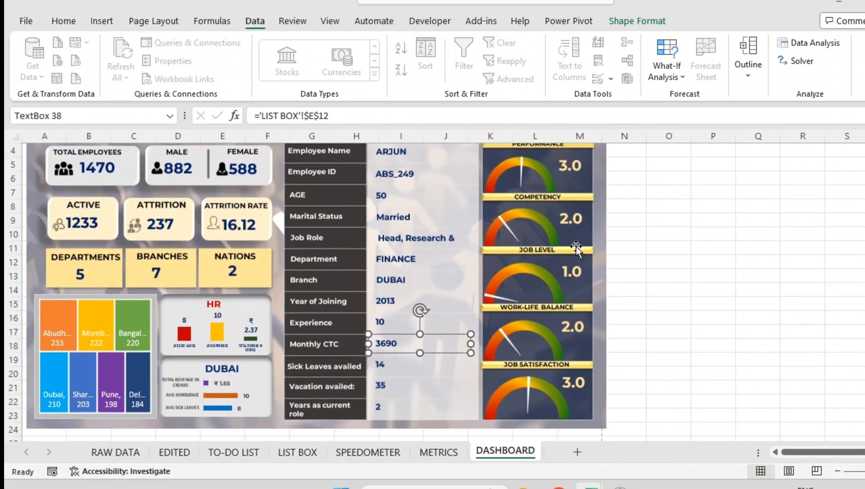
{"action": "scroll", "coordinate": [749, 226], "scroll_direction": "up", "scroll_amount": 1}
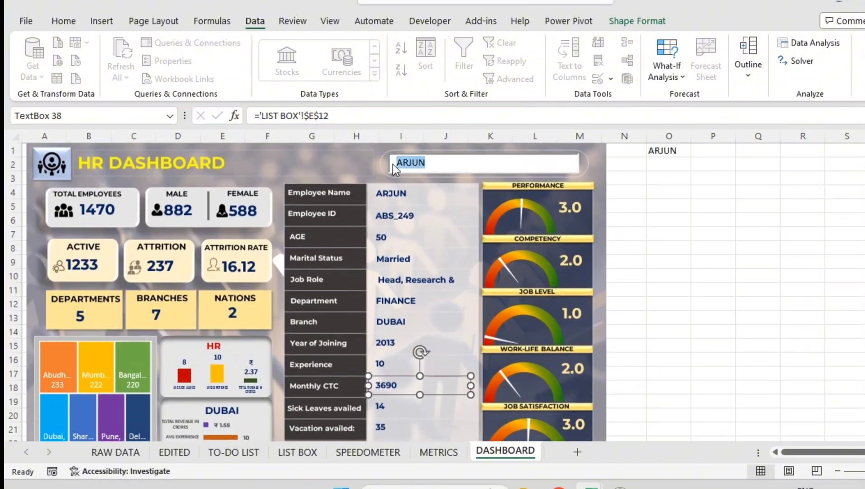
Copy the employee name in cell C37 on the RAW DATA sheet
{"action": "left_click", "coordinate": [392, 163]}
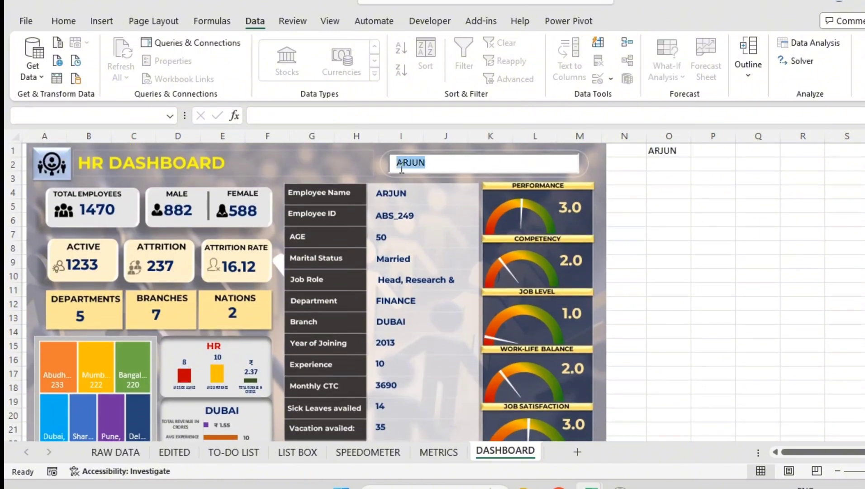
{"action": "left_click", "coordinate": [225, 452]}
{"action": "left_click", "coordinate": [117, 458]}
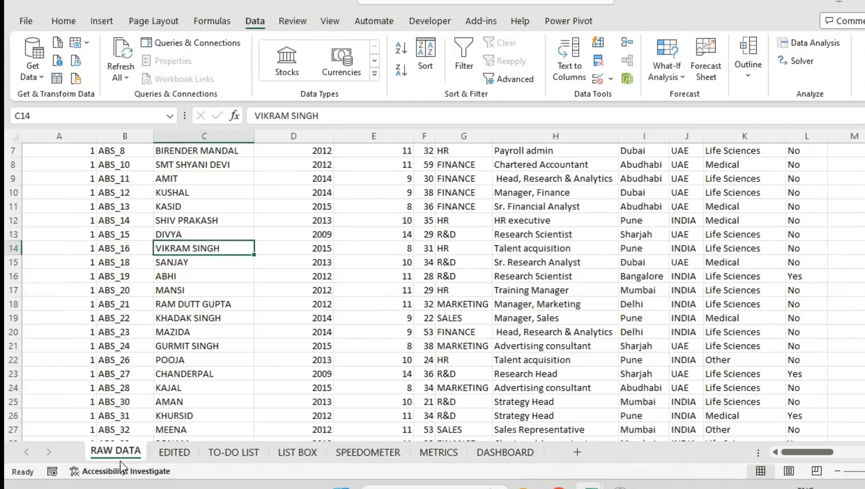
{"action": "left_click", "coordinate": [184, 333]}
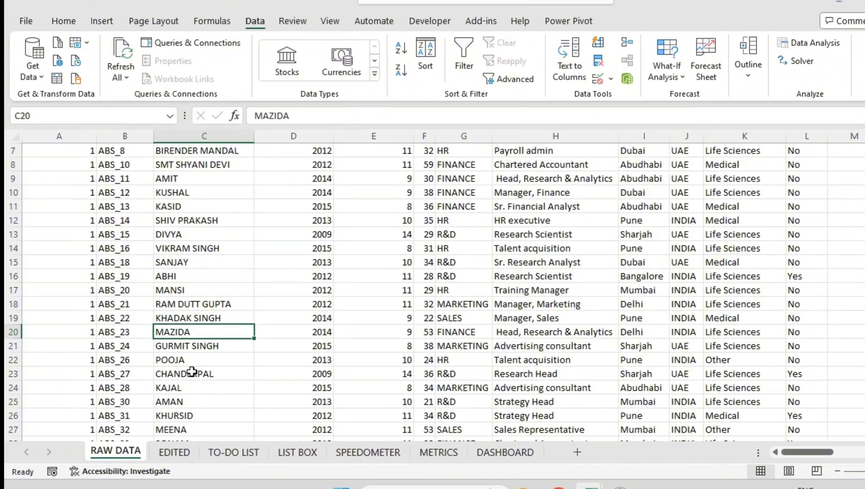
{"action": "scroll", "coordinate": [194, 371], "scroll_direction": "down", "scroll_amount": 6}
{"action": "left_click", "coordinate": [211, 319]}
{"action": "key", "text": "ctrl+c"}
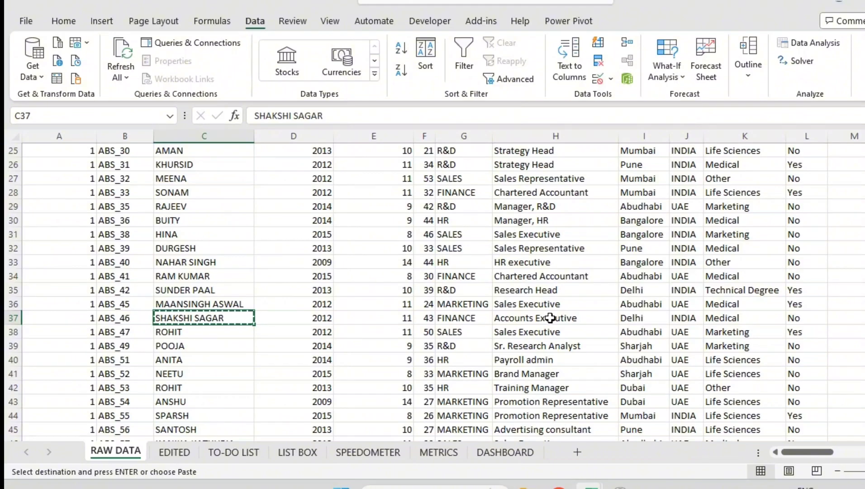
Paste the name into the dashboard search box, showing age 43, FINANCE, DELHI, CTC 2645
{"action": "left_click", "coordinate": [524, 456]}
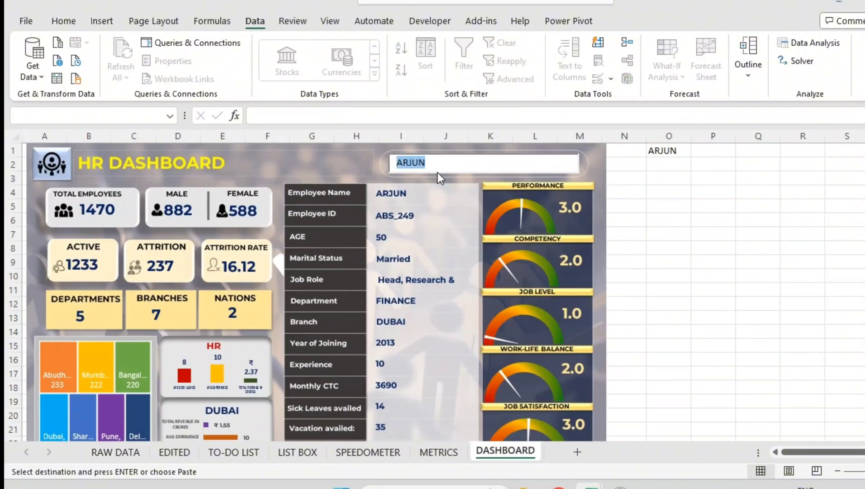
{"action": "key", "text": "ctrl+v"}
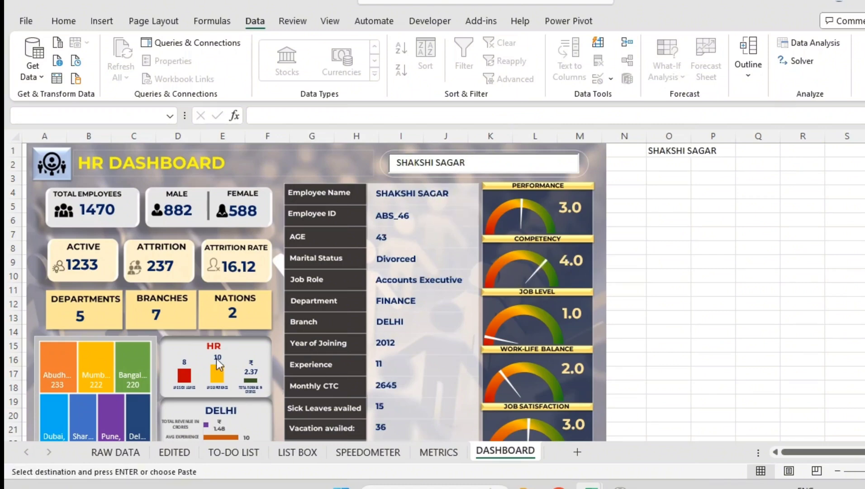
{"action": "scroll", "coordinate": [583, 343], "scroll_direction": "down", "scroll_amount": 1}
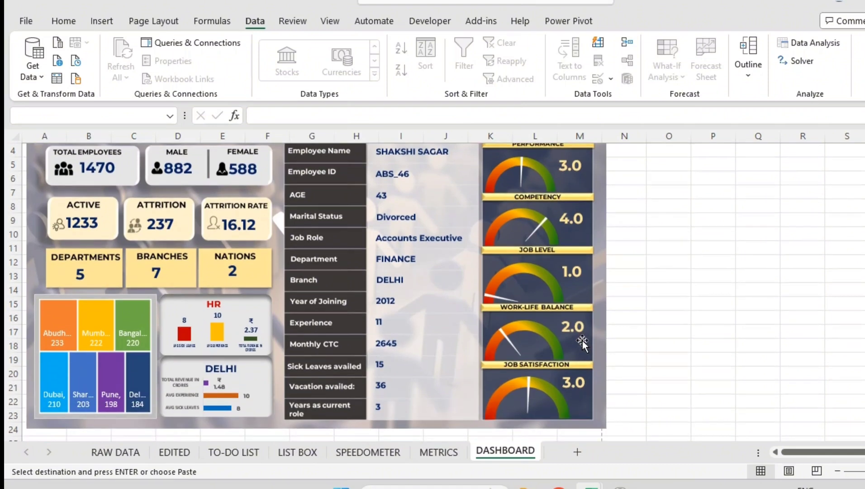
{"action": "scroll", "coordinate": [665, 346], "scroll_direction": "up", "scroll_amount": 1}
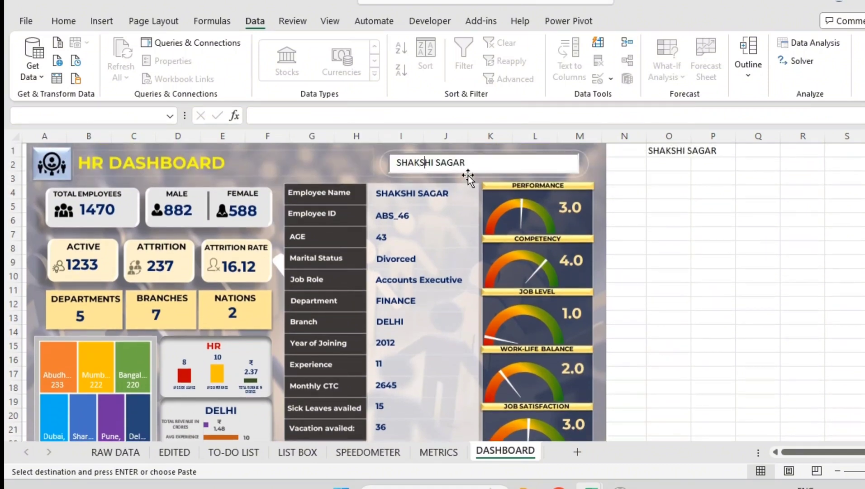
{"action": "left_click_drag", "start_coordinate": [469, 162], "coordinate": [376, 164]}
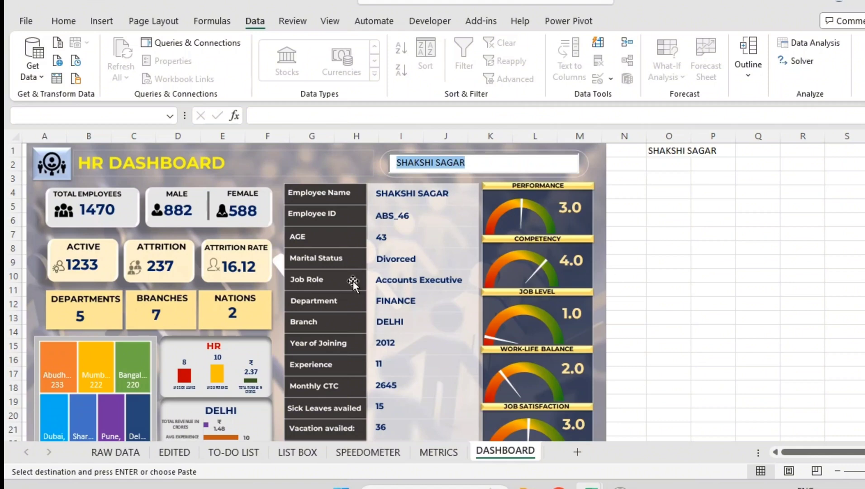
{"action": "left_click", "coordinate": [428, 454]}
{"action": "left_click", "coordinate": [368, 451]}
{"action": "left_click", "coordinate": [286, 452]}
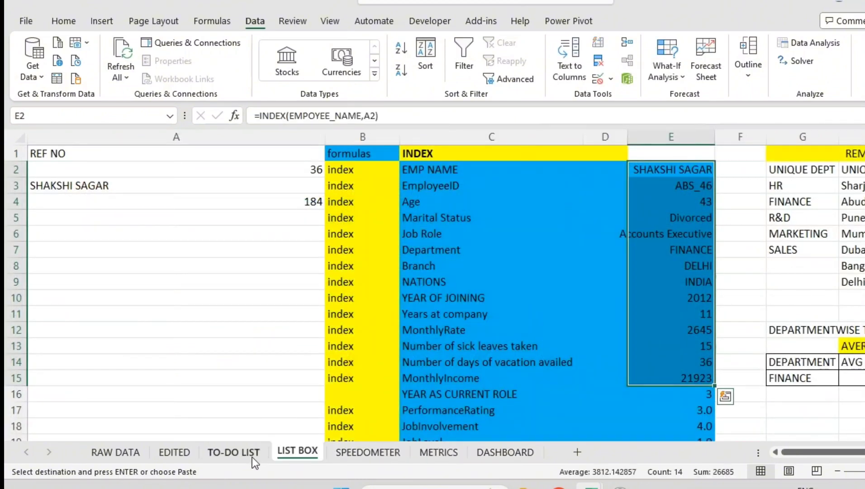
{"action": "left_click", "coordinate": [252, 457]}
{"action": "left_click", "coordinate": [184, 453]}
{"action": "left_click", "coordinate": [226, 448]}
{"action": "left_click", "coordinate": [295, 452]}
{"action": "left_click", "coordinate": [369, 454]}
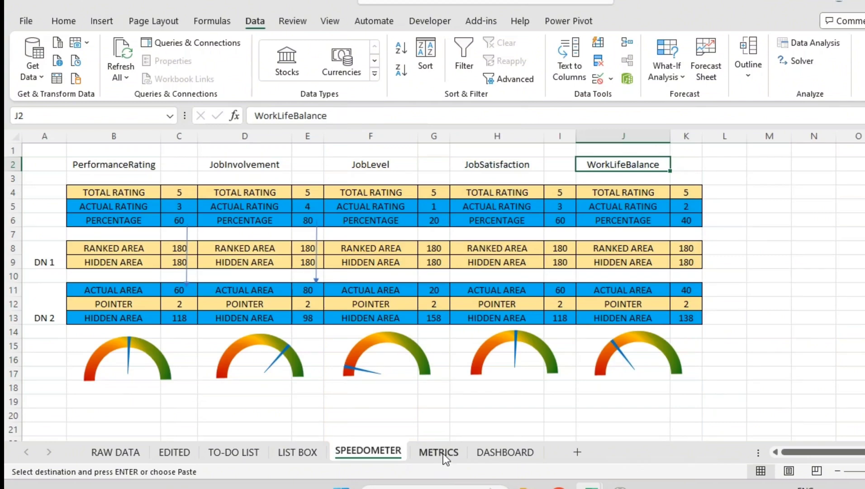
{"action": "left_click", "coordinate": [441, 453]}
{"action": "left_click", "coordinate": [489, 455]}
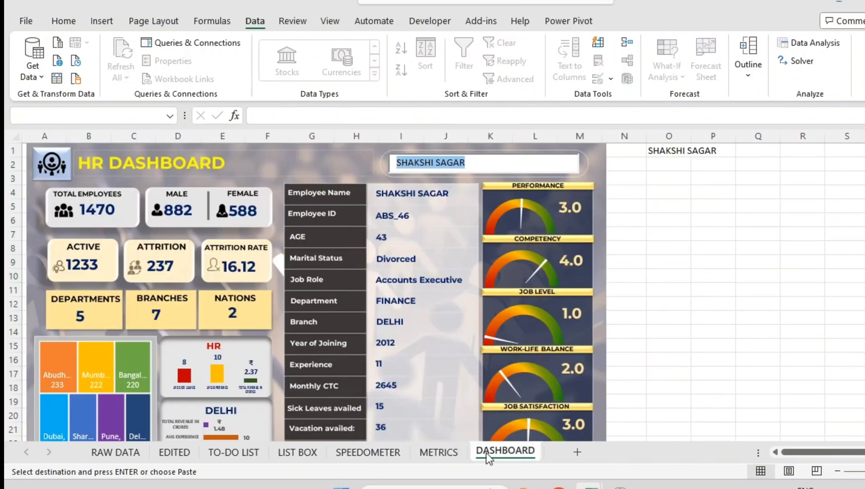
{"action": "left_click", "coordinate": [670, 151]}
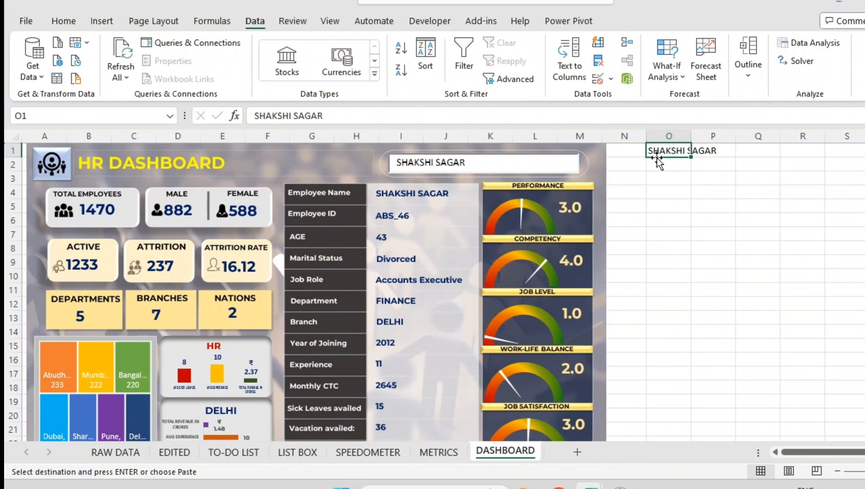
Give cell O1 a White font so the helper name is hidden but kept
{"action": "left_click", "coordinate": [63, 21]}
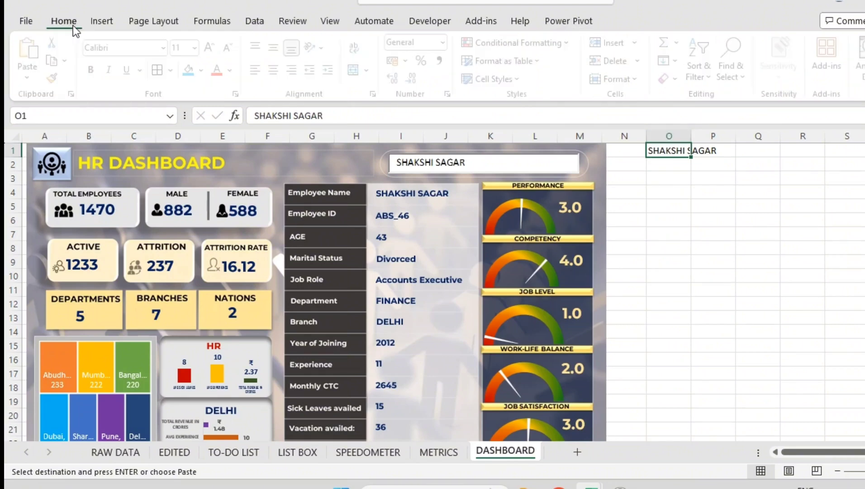
{"action": "left_click", "coordinate": [235, 71]}
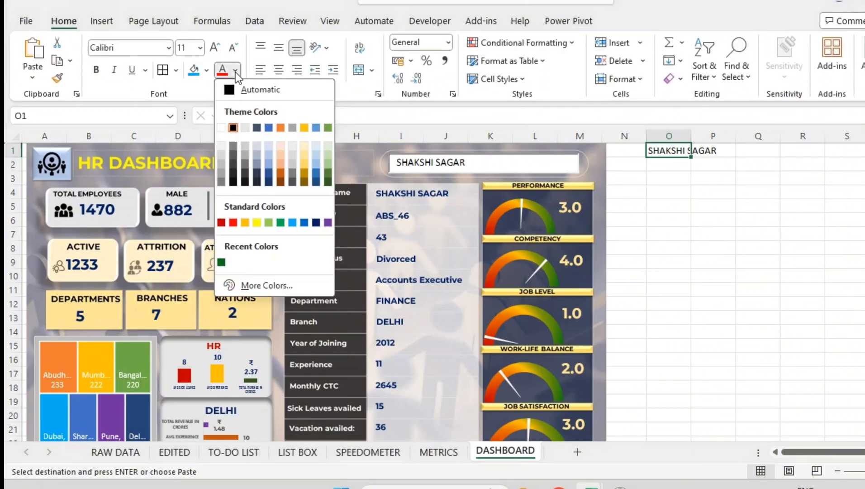
{"action": "left_click", "coordinate": [224, 127]}
{"action": "left_click", "coordinate": [710, 191]}
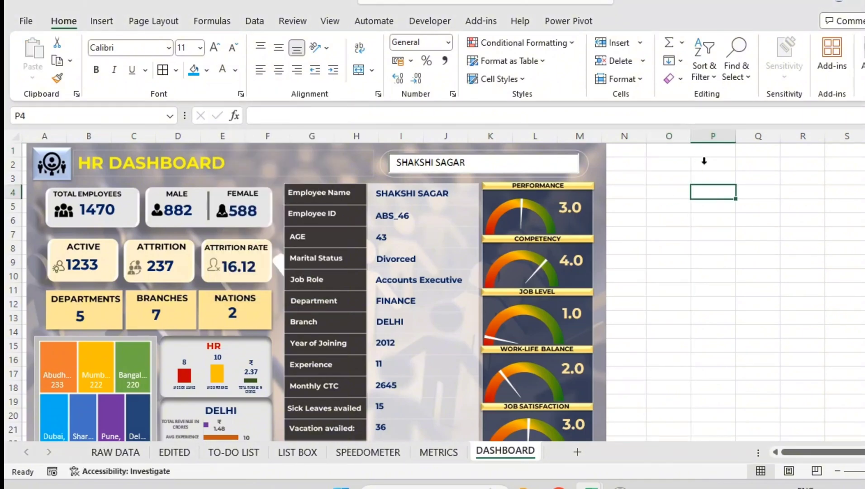
{"action": "left_click", "coordinate": [684, 149]}
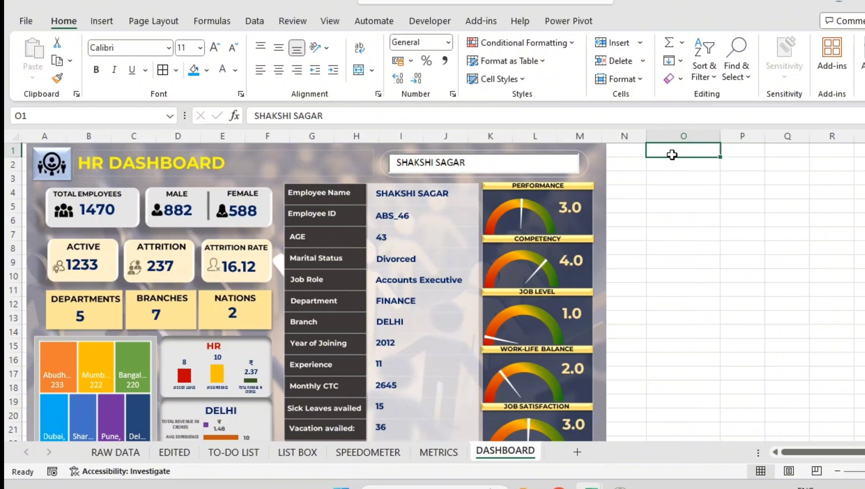
{"action": "left_click", "coordinate": [424, 162]}
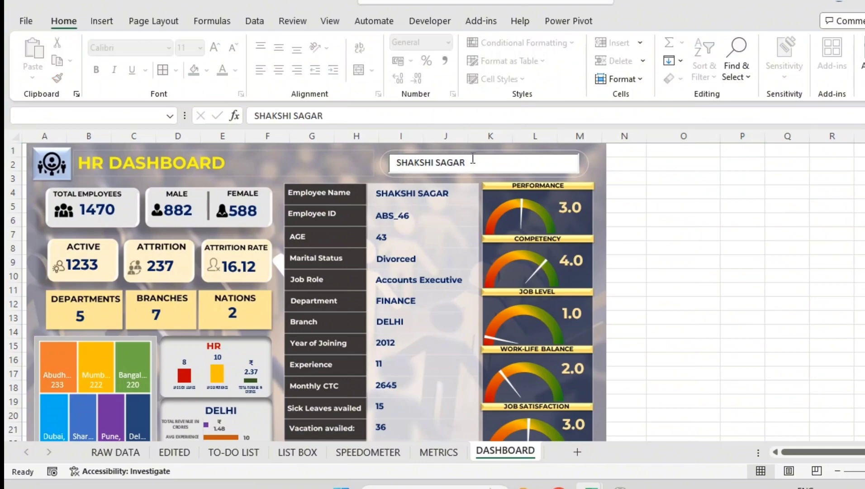
Pick an employee on RAW DATA and type that name into the dashboard search box
{"action": "left_click", "coordinate": [116, 451]}
{"action": "scroll", "coordinate": [163, 290], "scroll_direction": "down", "scroll_amount": 9}
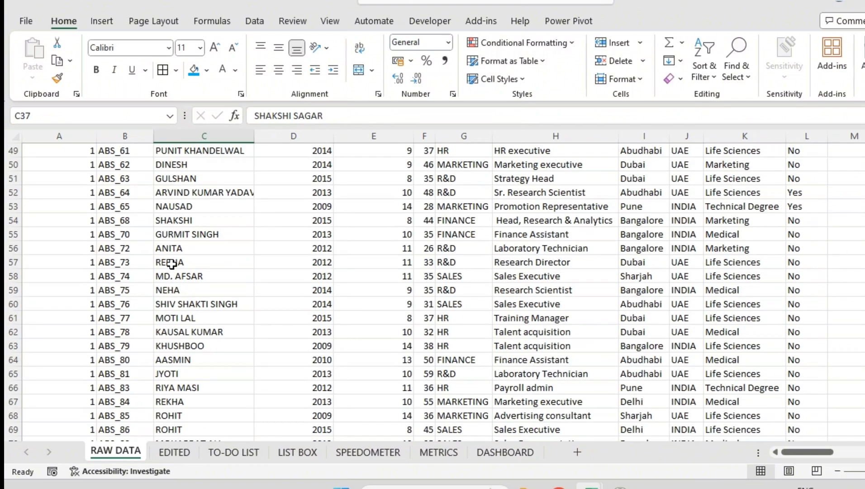
{"action": "left_click", "coordinate": [172, 264]}
{"action": "left_click", "coordinate": [502, 451]}
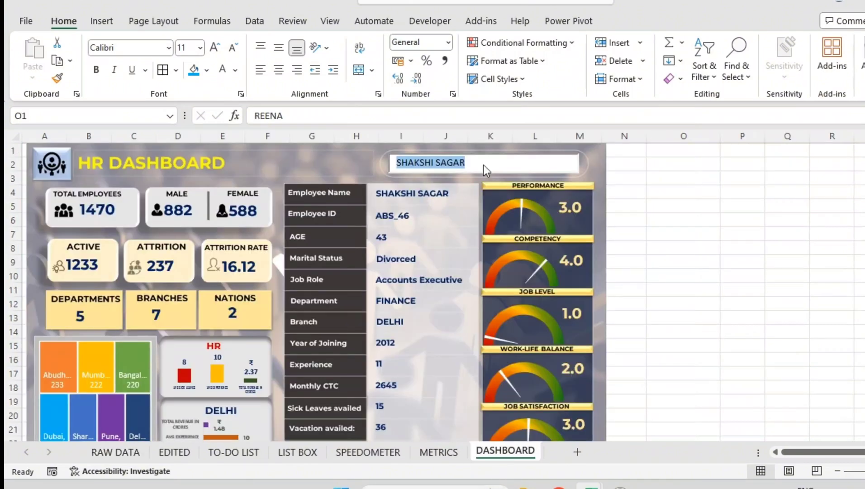
{"action": "triple_click", "coordinate": [489, 162]}
{"action": "type", "text": "REENA"}
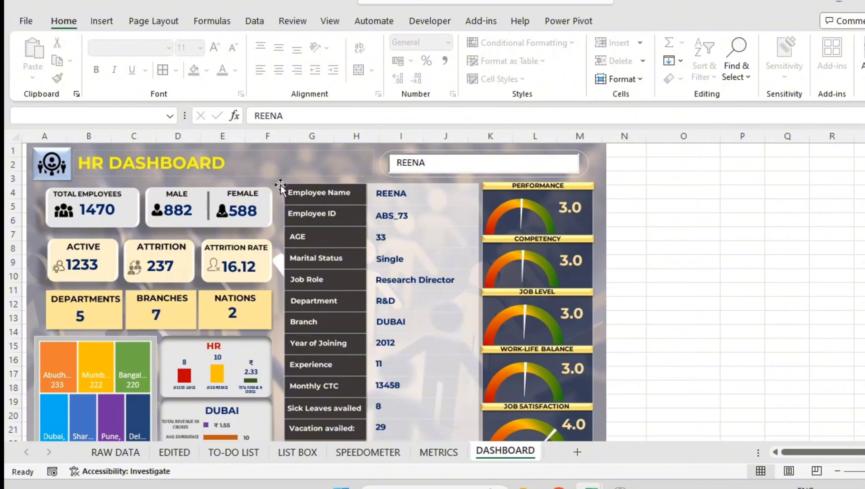
{"action": "key", "text": "ctrl+a"}
{"action": "type", "text": "reena"}
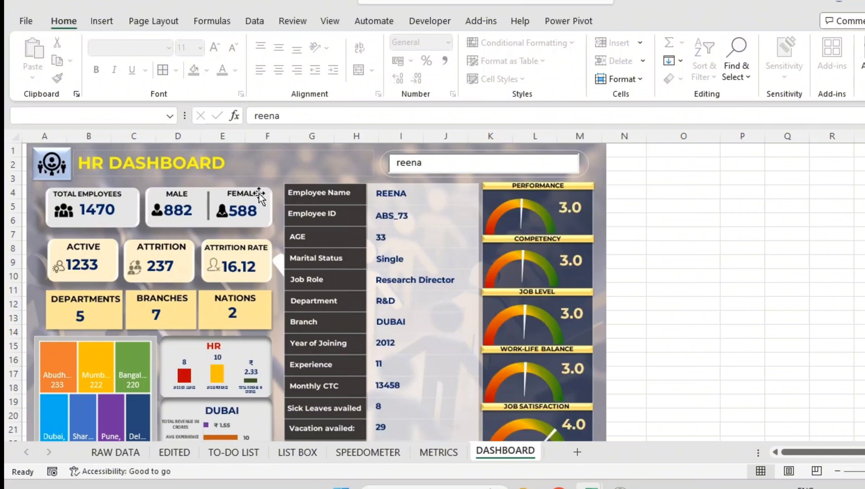
Undo an accidental move, clear the search box, and type another employee's name (age 41, SHARJAH, CTC 5993)
{"action": "left_click_drag", "start_coordinate": [416, 154], "coordinate": [411, 155]}
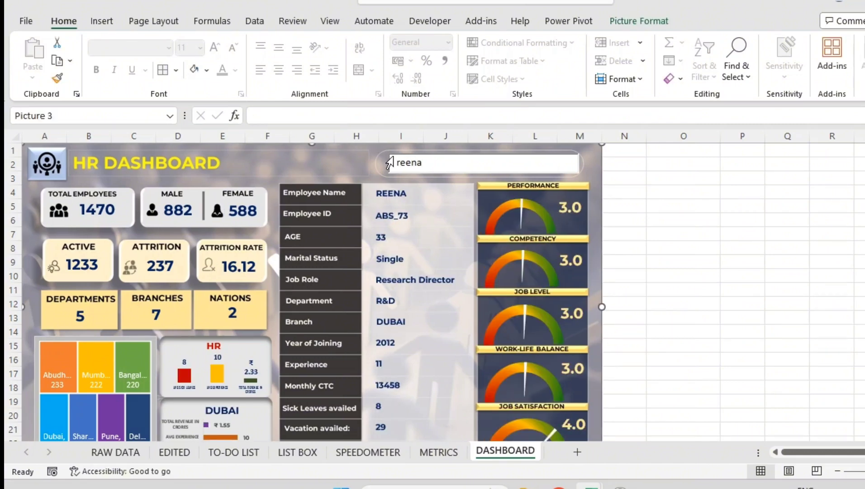
{"action": "key", "text": "ctrl+z"}
{"action": "left_click", "coordinate": [670, 178]}
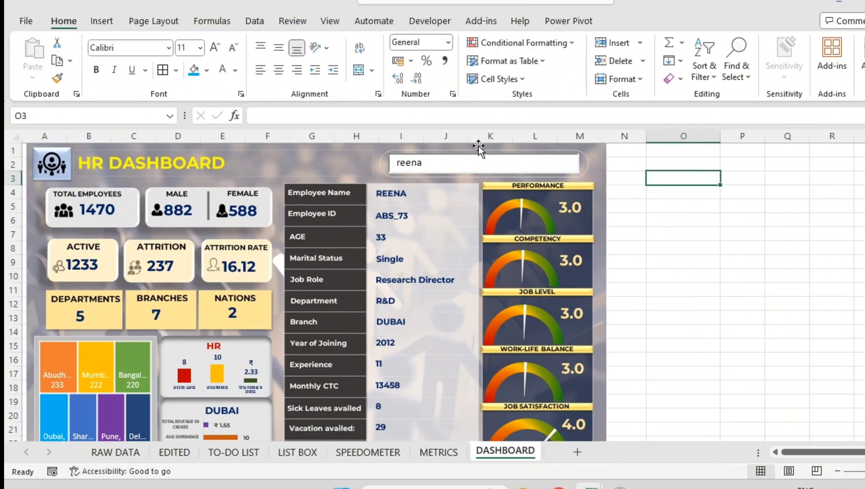
{"action": "left_click_drag", "start_coordinate": [439, 159], "coordinate": [322, 153]}
{"action": "key", "text": "BackSpace"}
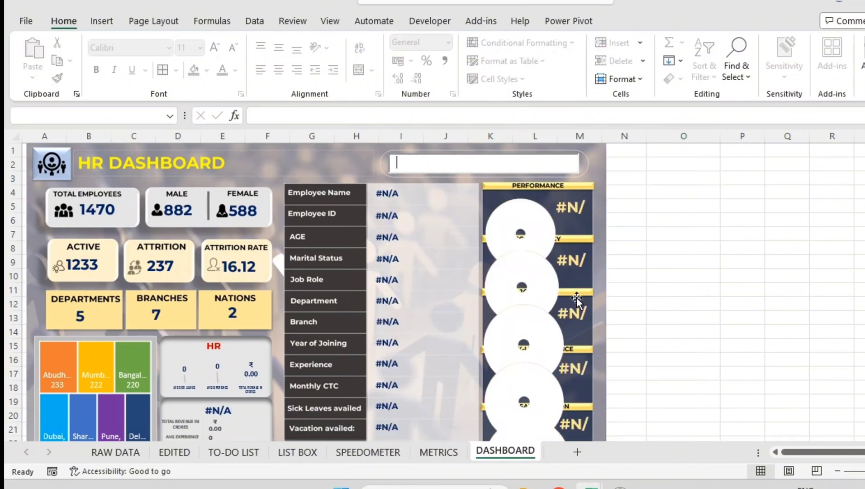
{"action": "scroll", "coordinate": [473, 282], "scroll_direction": "down", "scroll_amount": 1}
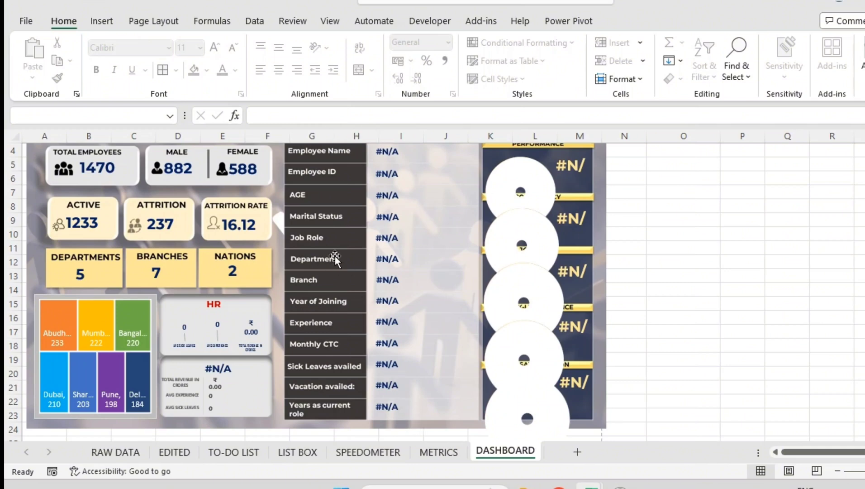
{"action": "scroll", "coordinate": [334, 256], "scroll_direction": "up", "scroll_amount": 1}
{"action": "left_click", "coordinate": [449, 165]}
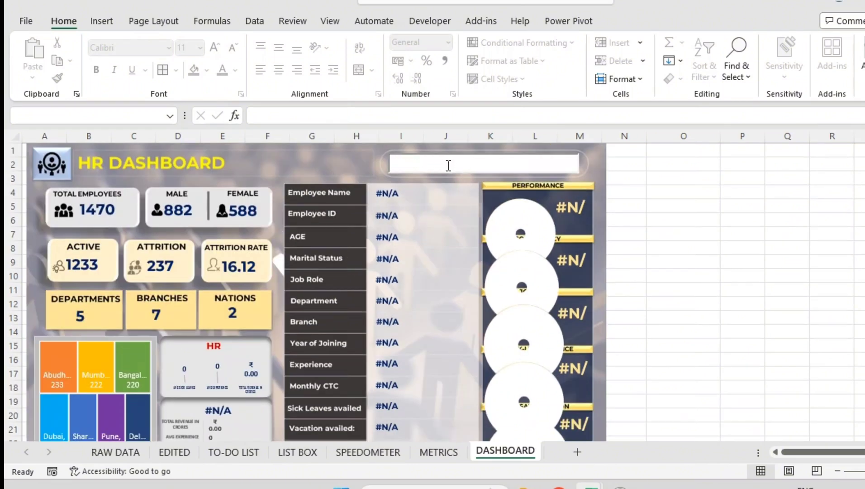
{"action": "type", "text": "a"}
{"action": "type", "text": "hivani"}
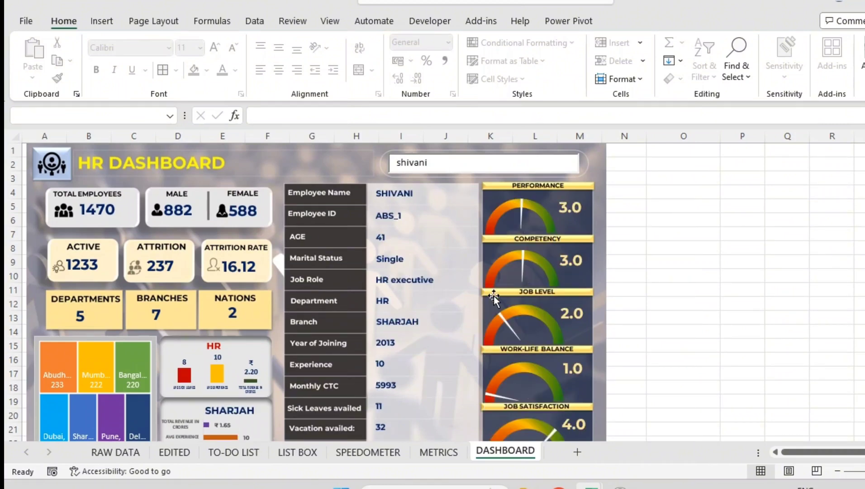
{"action": "scroll", "coordinate": [498, 301], "scroll_direction": "down", "scroll_amount": 1}
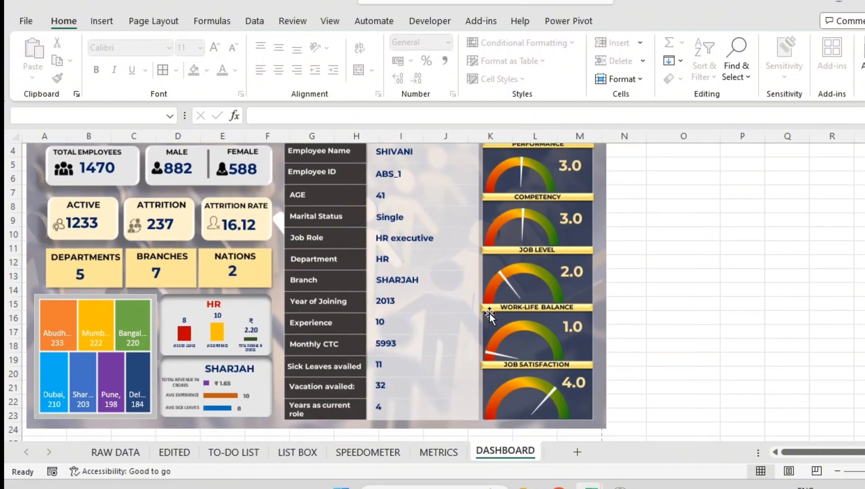
{"action": "scroll", "coordinate": [489, 313], "scroll_direction": "up", "scroll_amount": 1}
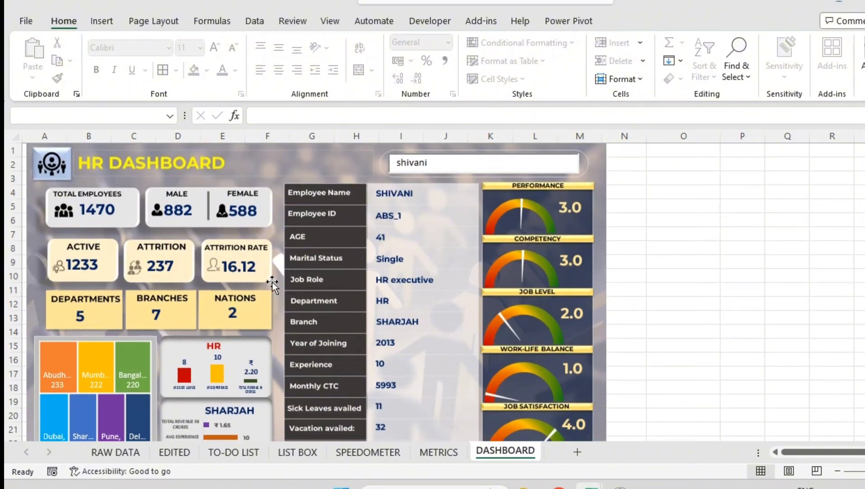
On LIST BOX, clear the leftover 184 from A4 and inspect the A3 and A2 formulas
{"action": "scroll", "coordinate": [214, 287], "scroll_direction": "down", "scroll_amount": 1}
{"action": "left_click", "coordinate": [216, 310]}
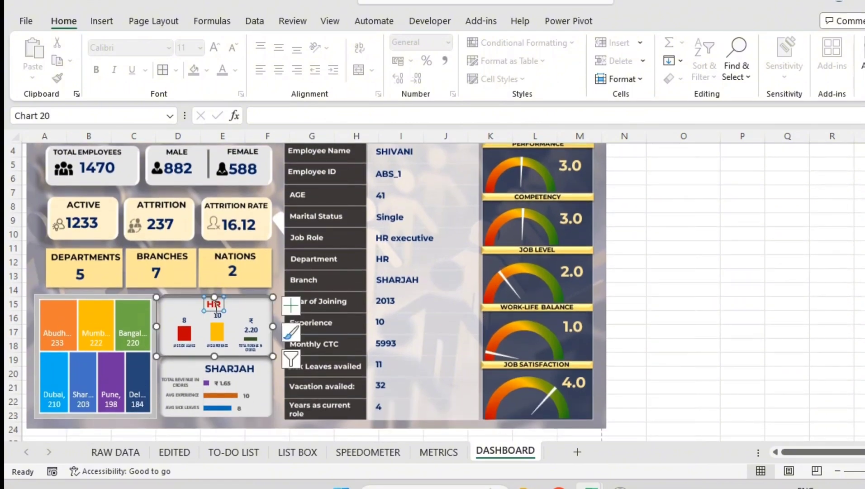
{"action": "left_click", "coordinate": [320, 450]}
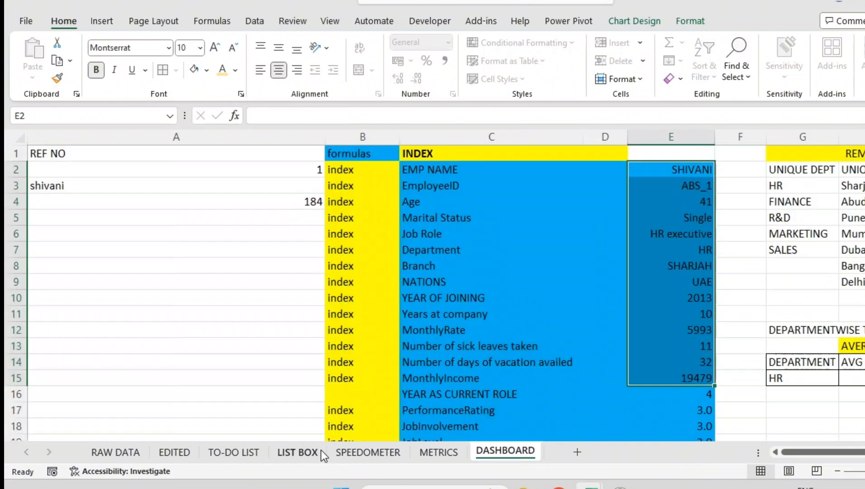
{"action": "left_click", "coordinate": [803, 379]}
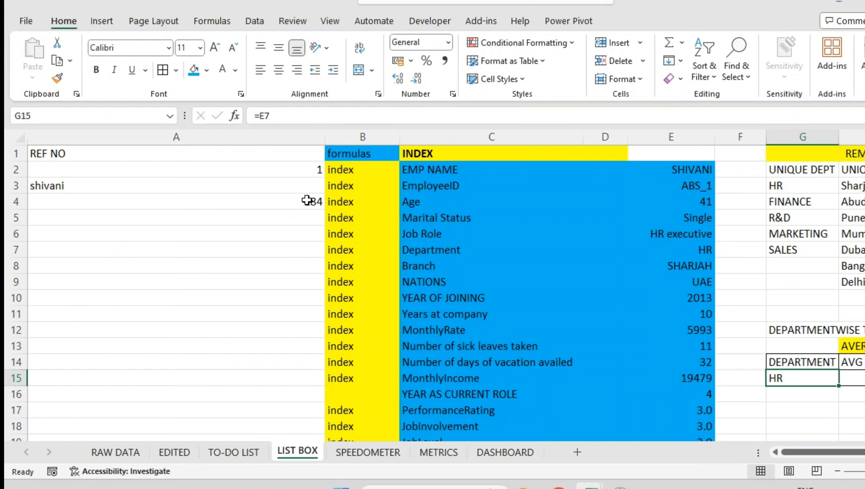
{"action": "left_click", "coordinate": [307, 201]}
{"action": "key", "text": "Delete"}
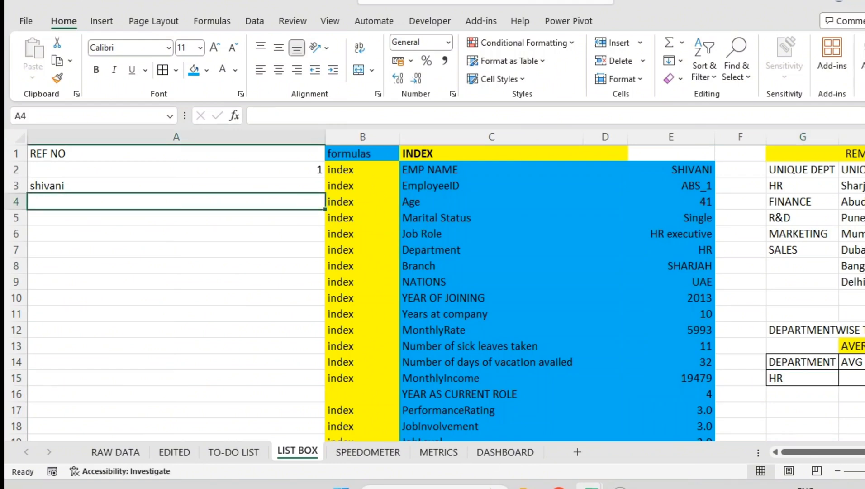
{"action": "left_click", "coordinate": [128, 185]}
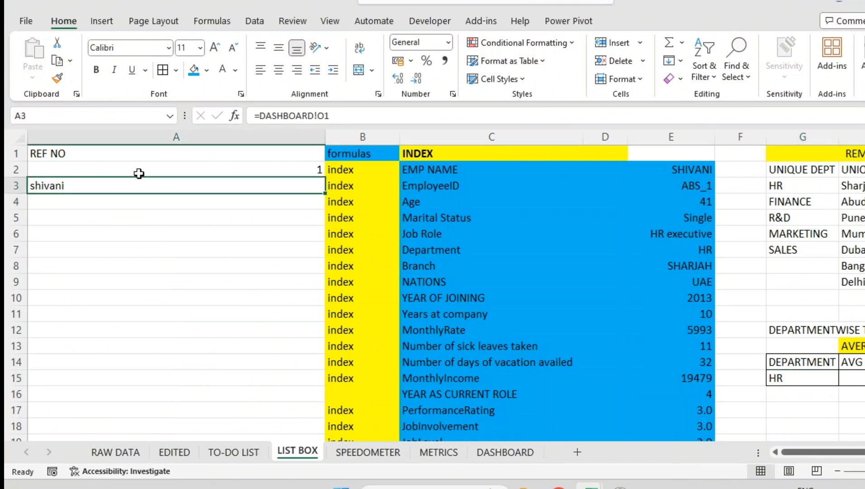
{"action": "left_click", "coordinate": [140, 174]}
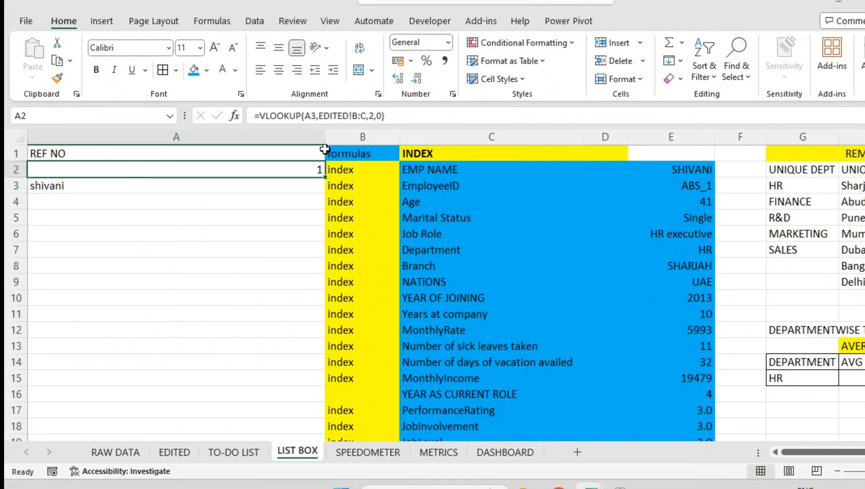
Narrow column A and fill cells A2:A3 with blue
{"action": "left_click_drag", "start_coordinate": [325, 140], "coordinate": [144, 138]}
{"action": "left_click", "coordinate": [66, 155]}
{"action": "left_click_drag", "start_coordinate": [66, 155], "coordinate": [65, 186]}
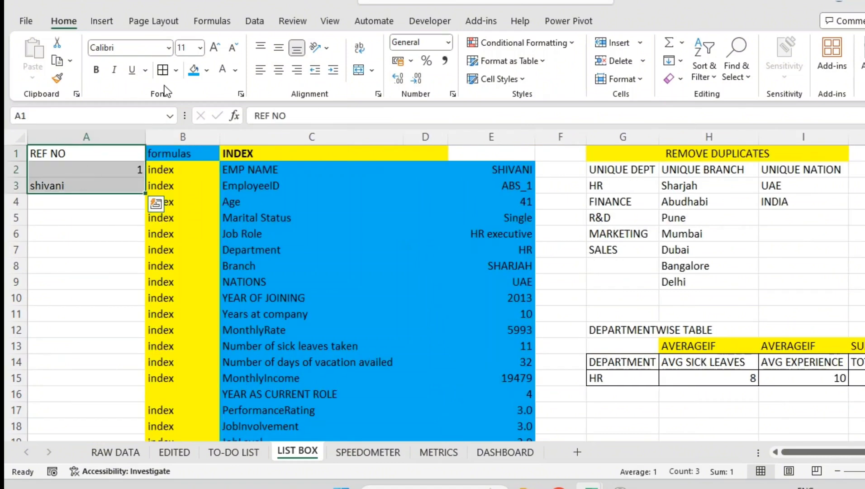
{"action": "left_click", "coordinate": [190, 76]}
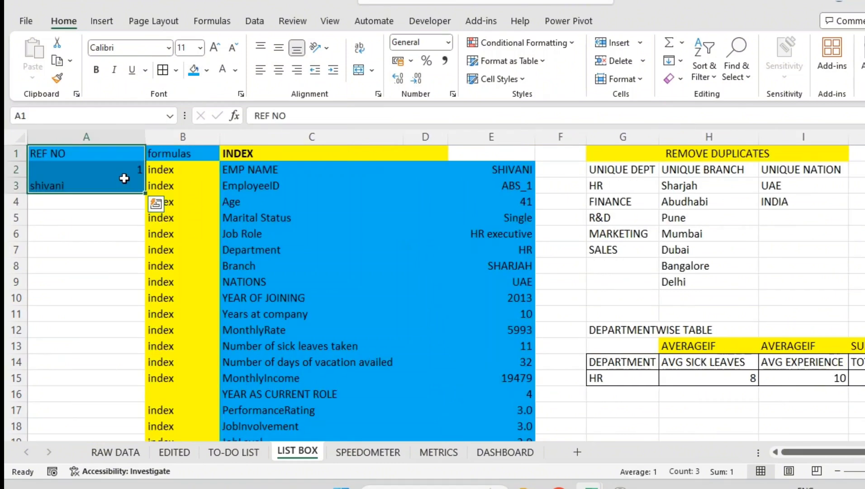
{"action": "key", "text": "ctrl+z"}
{"action": "left_click_drag", "start_coordinate": [120, 169], "coordinate": [114, 189]}
{"action": "left_click", "coordinate": [195, 71]}
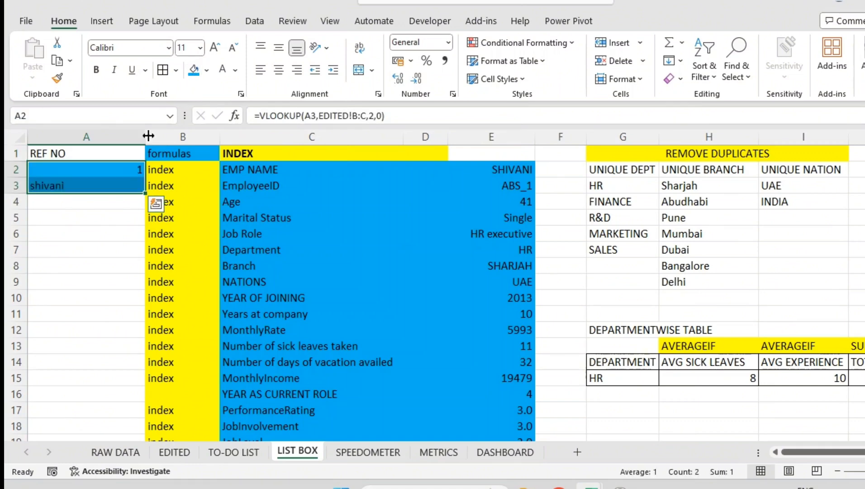
{"action": "left_click", "coordinate": [97, 182]}
Recheck that the A2 lookup follows the search, then return to the dashboard search box
{"action": "left_click", "coordinate": [491, 454]}
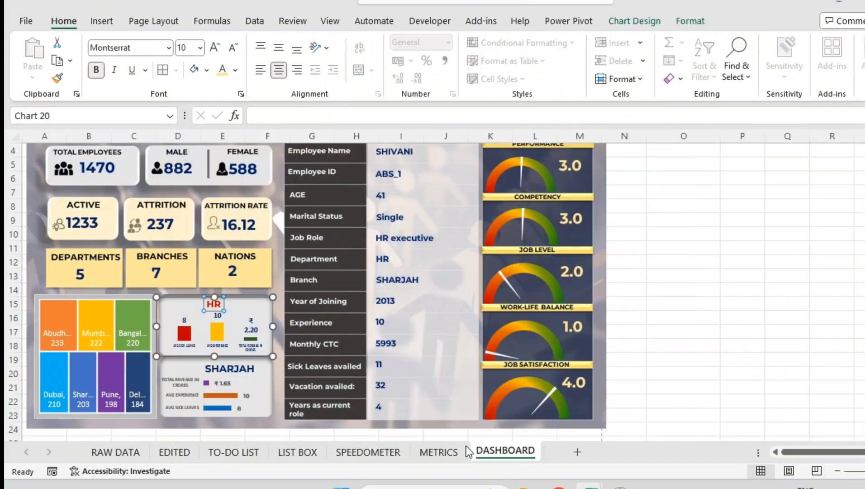
{"action": "scroll", "coordinate": [688, 155], "scroll_direction": "up", "scroll_amount": 1}
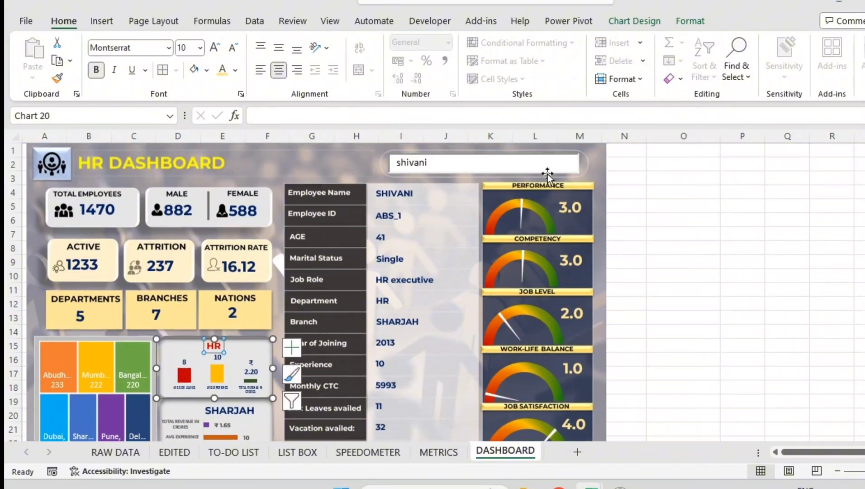
{"action": "left_click", "coordinate": [304, 454]}
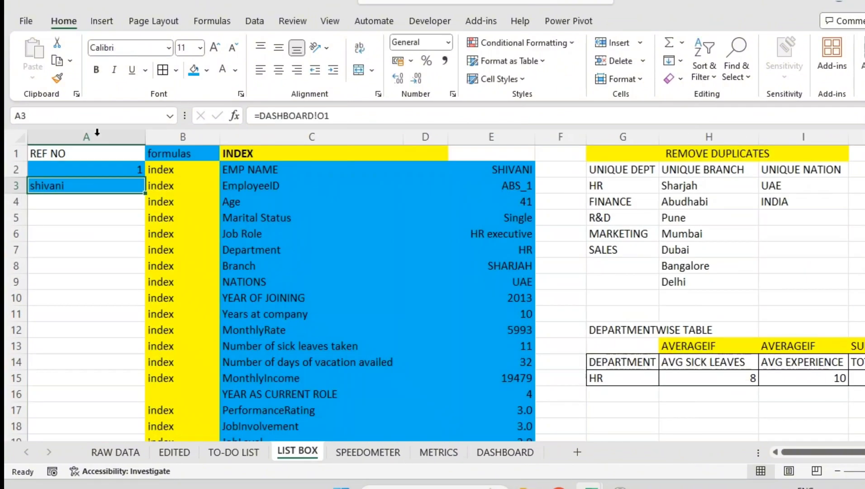
{"action": "left_click", "coordinate": [103, 168]}
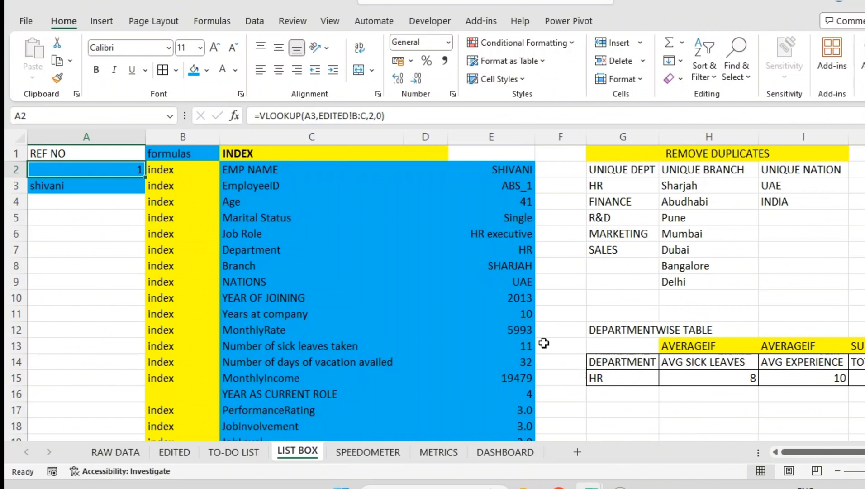
{"action": "left_click", "coordinate": [514, 456]}
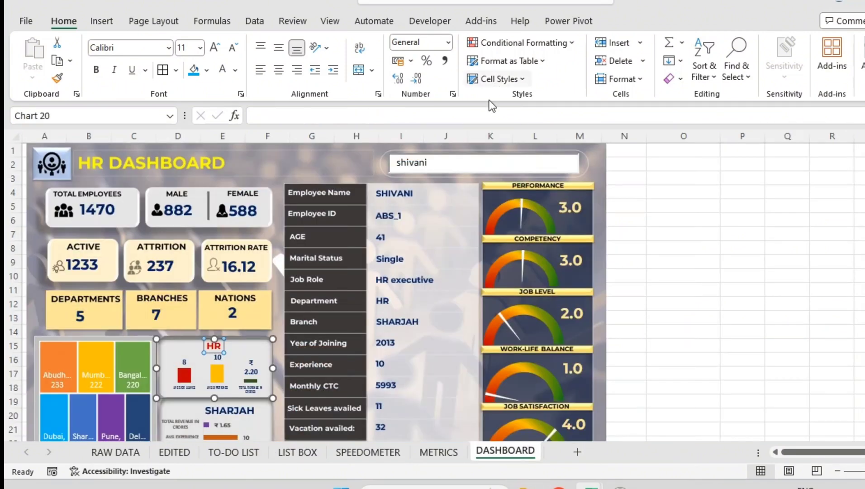
{"action": "left_click", "coordinate": [445, 172]}
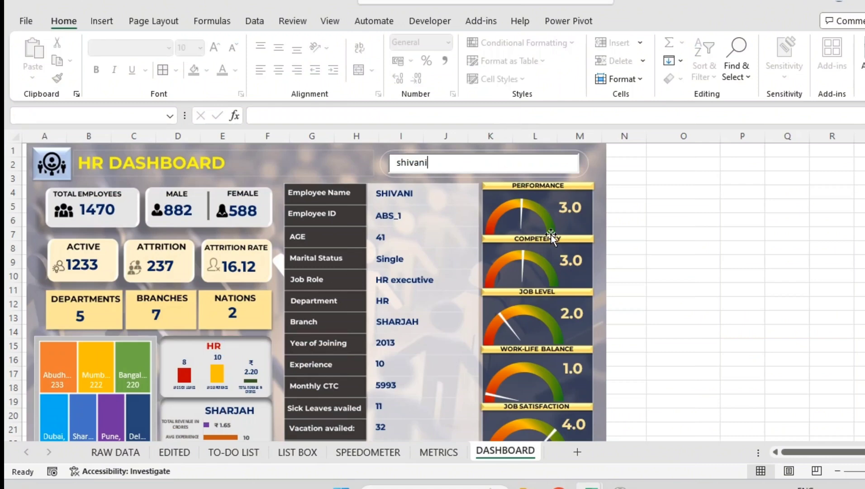
{"action": "scroll", "coordinate": [792, 249], "scroll_direction": "up", "scroll_amount": 5, "text": "ctrl"}
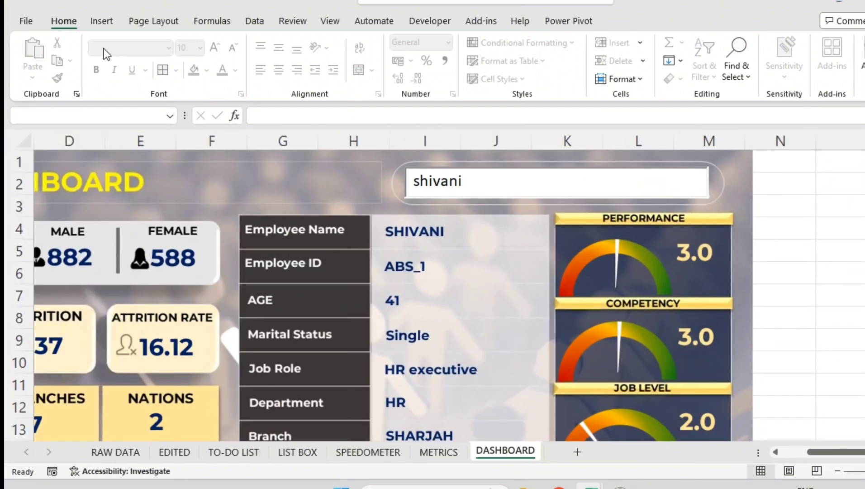
Draw a Rounded Rectangle from Insert > Shapes over the dashboard's search box
{"action": "left_click", "coordinate": [103, 21]}
{"action": "left_click", "coordinate": [181, 68]}
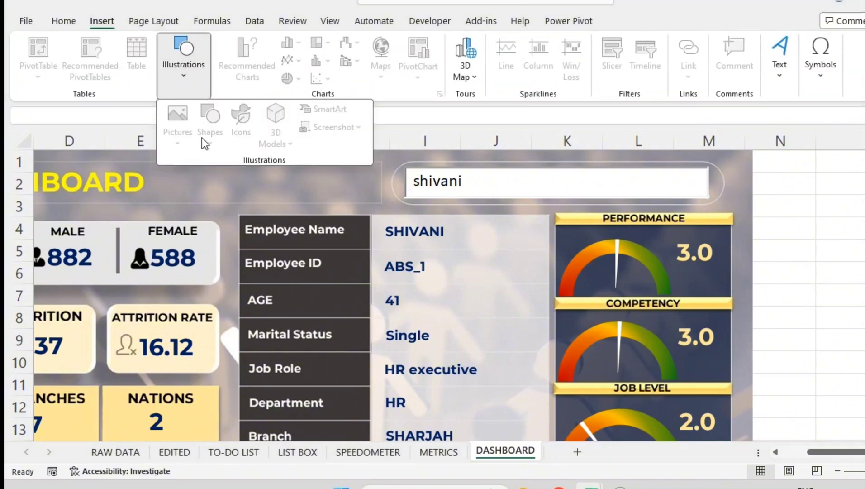
{"action": "left_click", "coordinate": [792, 208]}
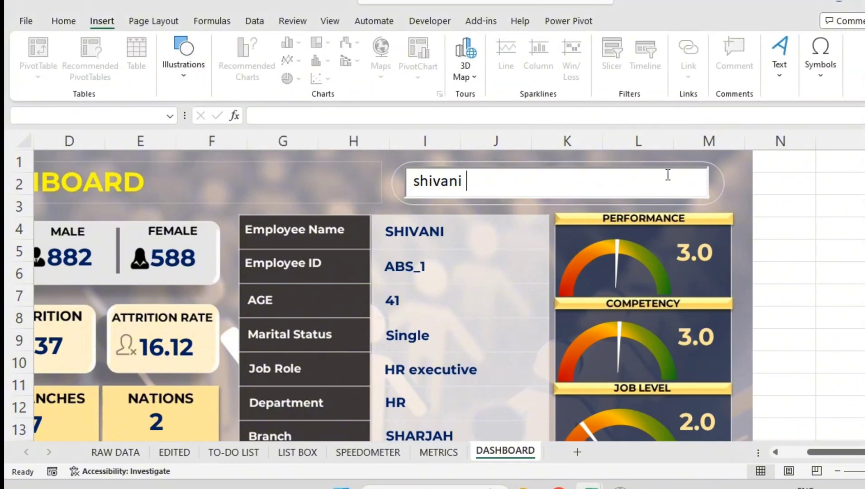
{"action": "left_click", "coordinate": [429, 21]}
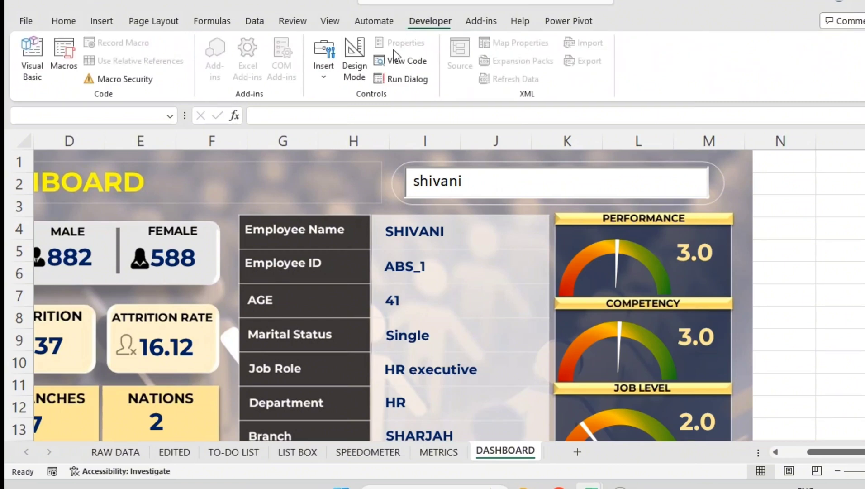
{"action": "left_click", "coordinate": [381, 183]}
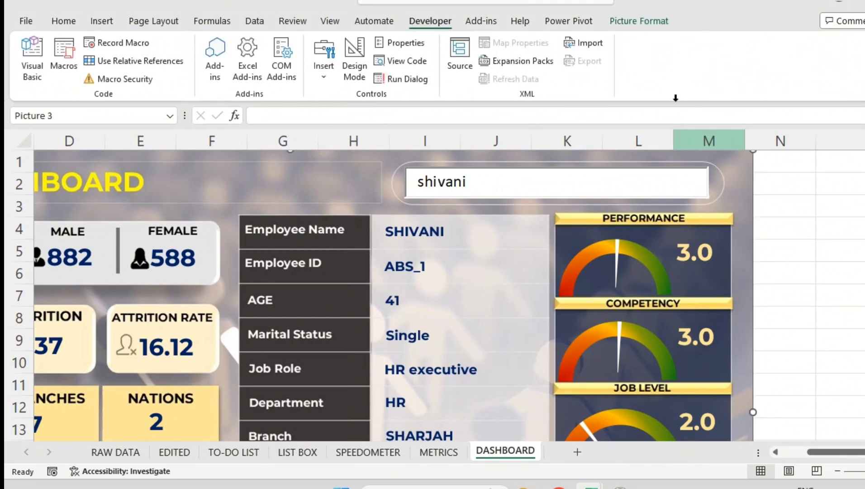
{"action": "left_click", "coordinate": [101, 21]}
{"action": "left_click", "coordinate": [183, 72]}
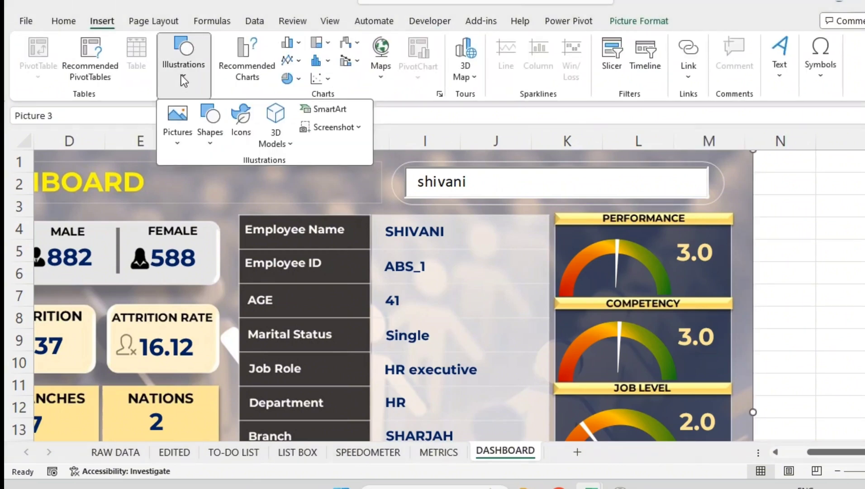
{"action": "left_click", "coordinate": [208, 131]}
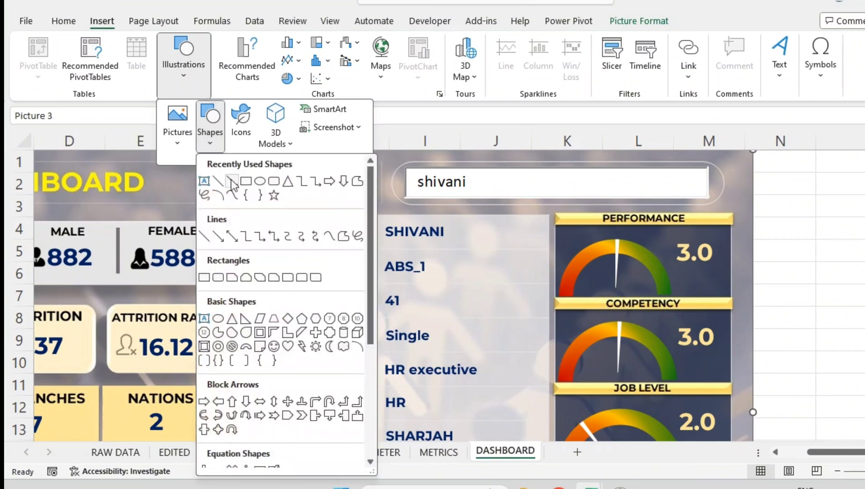
{"action": "left_click", "coordinate": [273, 181]}
{"action": "left_click", "coordinate": [410, 169]}
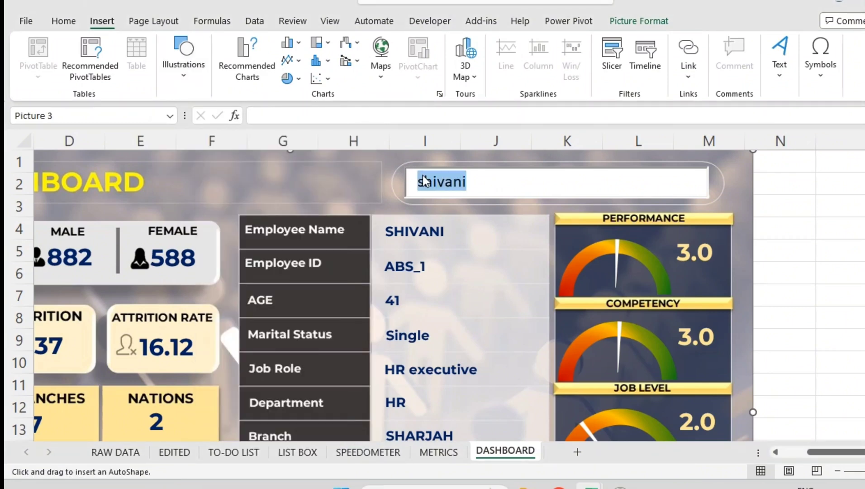
{"action": "left_click_drag", "start_coordinate": [733, 203], "coordinate": [397, 166]}
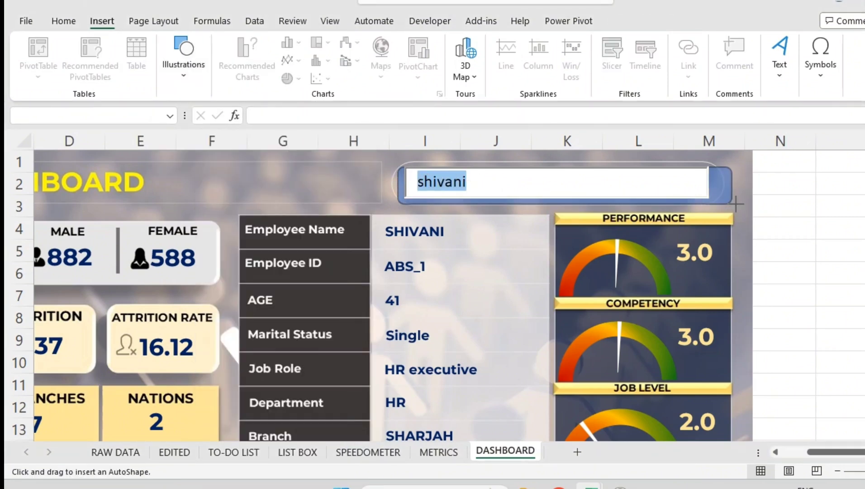
{"action": "right_click", "coordinate": [727, 201]}
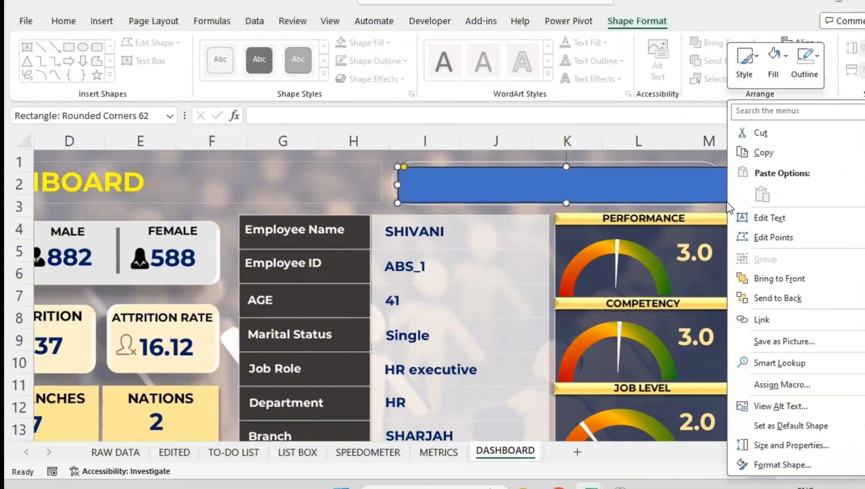
Resize the rounded rectangle to fit the search box and give it a 6 pt outline
{"action": "left_click", "coordinate": [747, 277]}
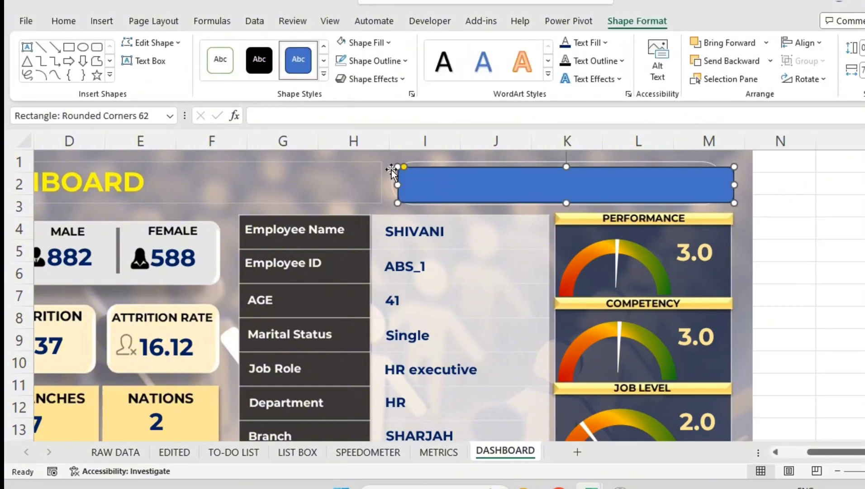
{"action": "left_click_drag", "start_coordinate": [405, 171], "coordinate": [401, 192]}
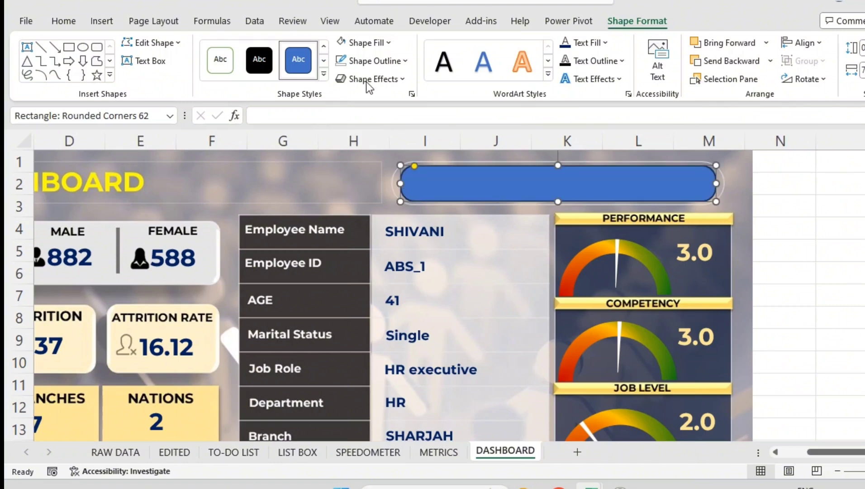
{"action": "left_click", "coordinate": [369, 60]}
{"action": "mouse_move", "coordinate": [425, 322]}
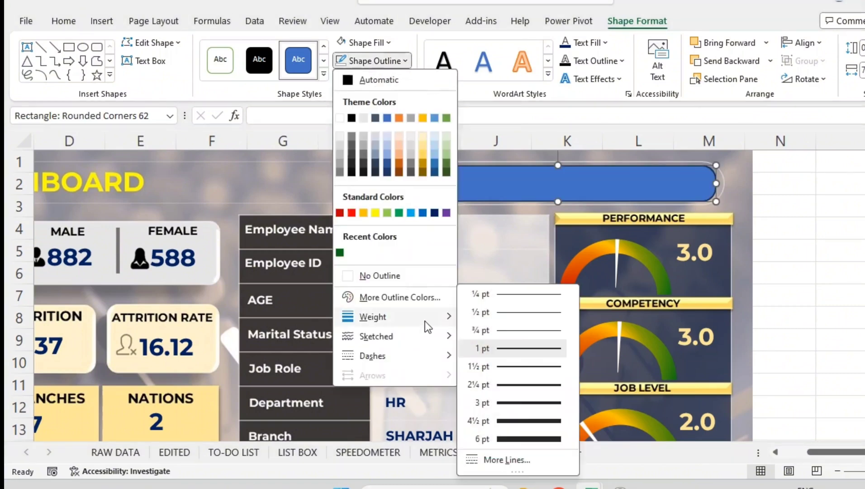
{"action": "left_click", "coordinate": [528, 423]}
{"action": "left_click", "coordinate": [528, 423]}
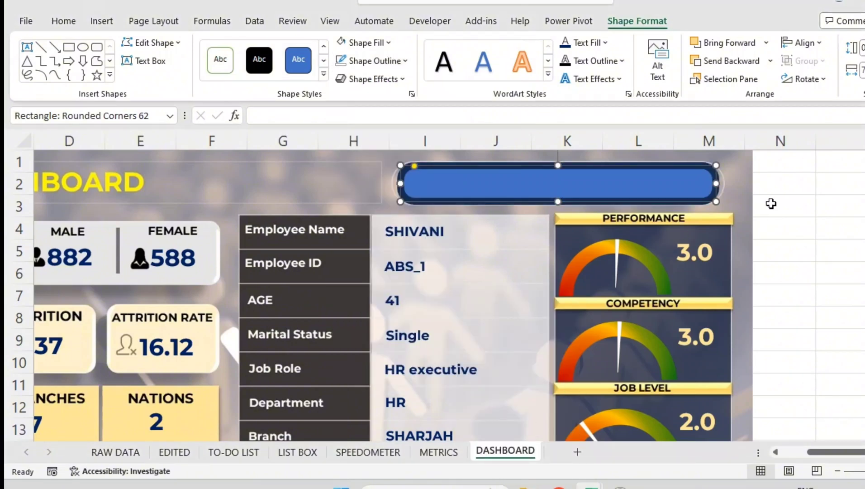
Stretch the frame's left edge slightly and set its fill to No Fill
{"action": "left_click", "coordinate": [723, 183]}
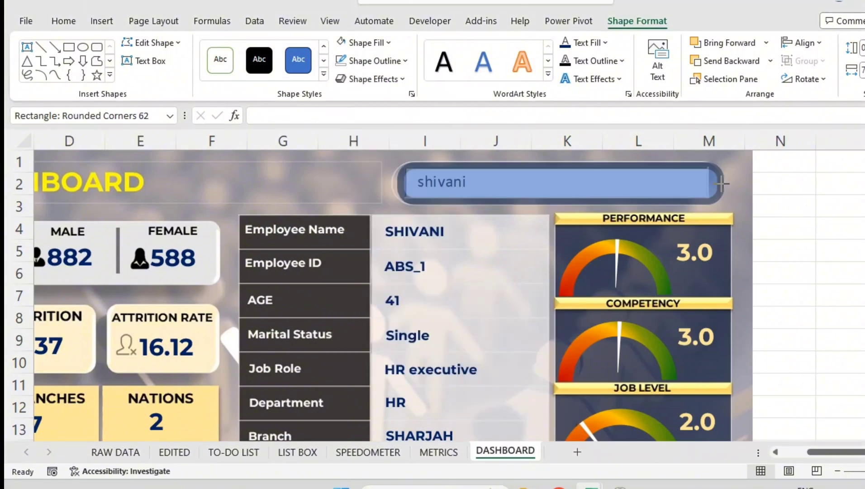
{"action": "left_click", "coordinate": [437, 204]}
{"action": "left_click", "coordinate": [396, 185]}
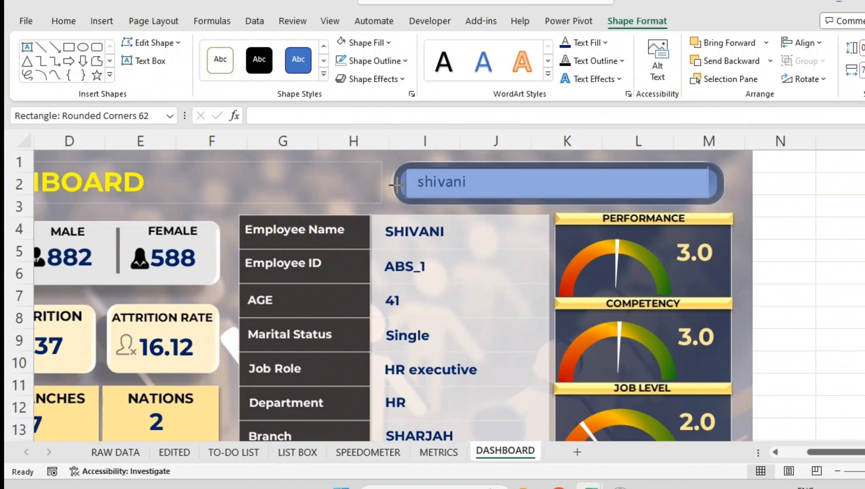
{"action": "left_click", "coordinate": [397, 183]}
{"action": "left_click_drag", "start_coordinate": [400, 183], "coordinate": [398, 182]}
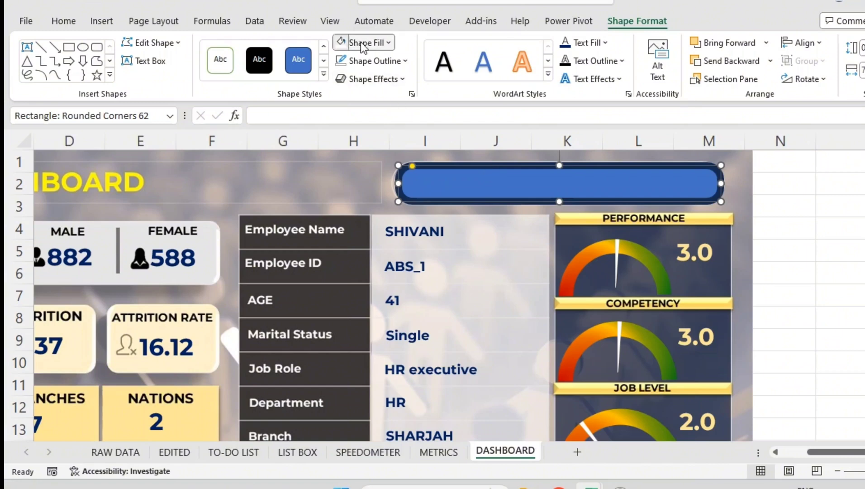
{"action": "left_click", "coordinate": [400, 257]}
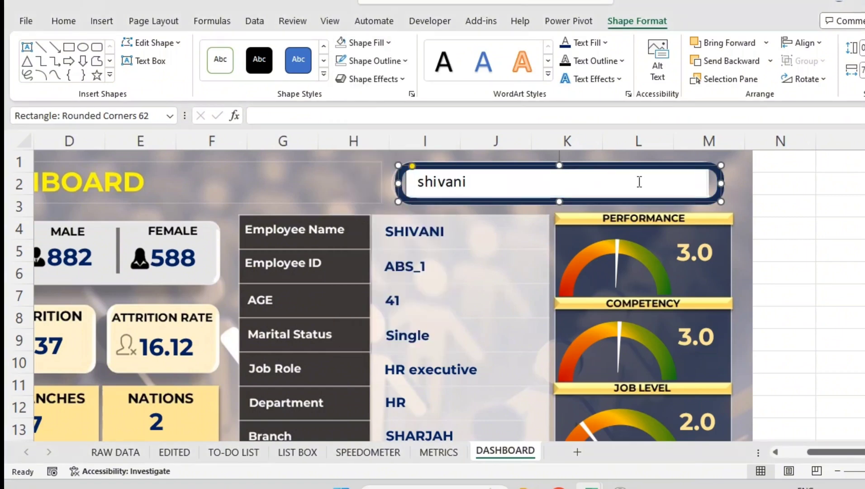
{"action": "left_click", "coordinate": [709, 185]}
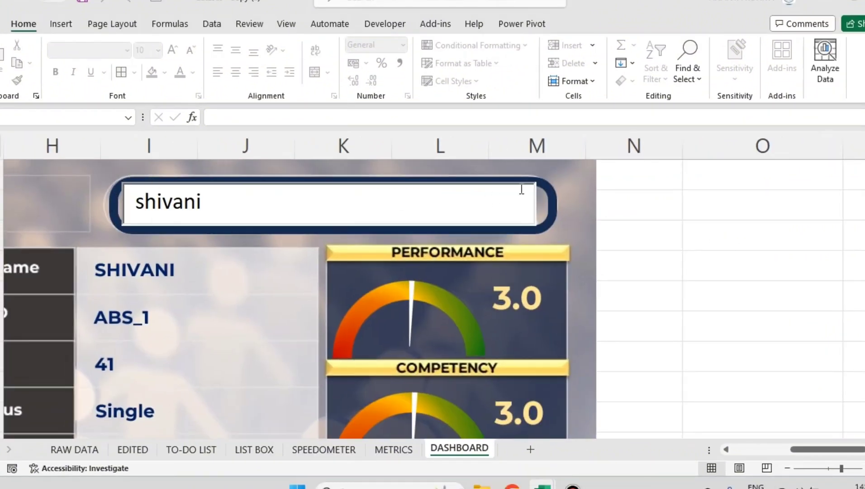
In Design Mode, widen and reposition the search text box inside the rounded frame
{"action": "left_click", "coordinate": [709, 185]}
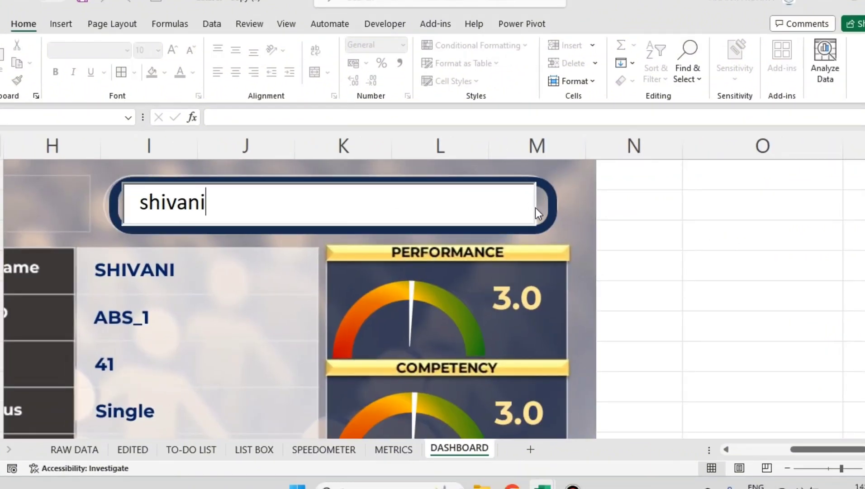
{"action": "left_click", "coordinate": [385, 23]}
{"action": "left_click", "coordinate": [310, 61]}
{"action": "left_click", "coordinate": [521, 217]}
{"action": "left_click_drag", "start_coordinate": [537, 204], "coordinate": [549, 204]}
{"action": "left_click_drag", "start_coordinate": [121, 203], "coordinate": [117, 205]}
{"action": "left_click", "coordinate": [125, 182]}
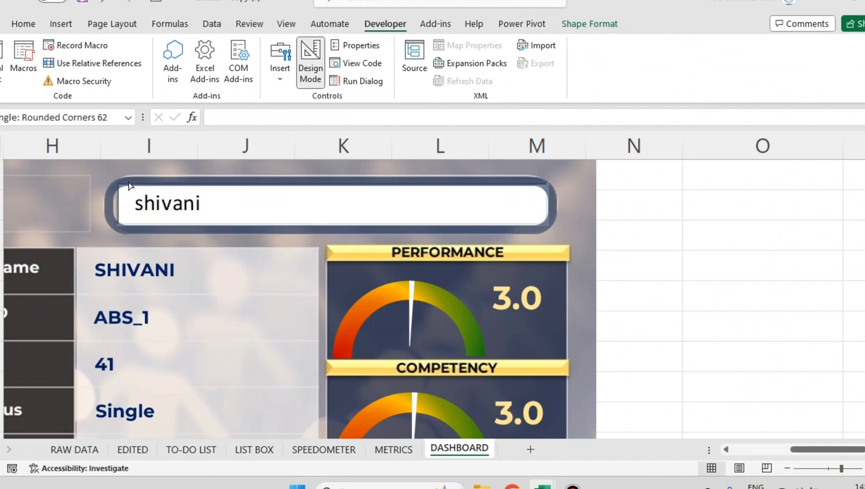
{"action": "left_click", "coordinate": [117, 208]}
{"action": "left_click_drag", "start_coordinate": [116, 207], "coordinate": [109, 209]}
{"action": "left_click_drag", "start_coordinate": [542, 205], "coordinate": [550, 204]}
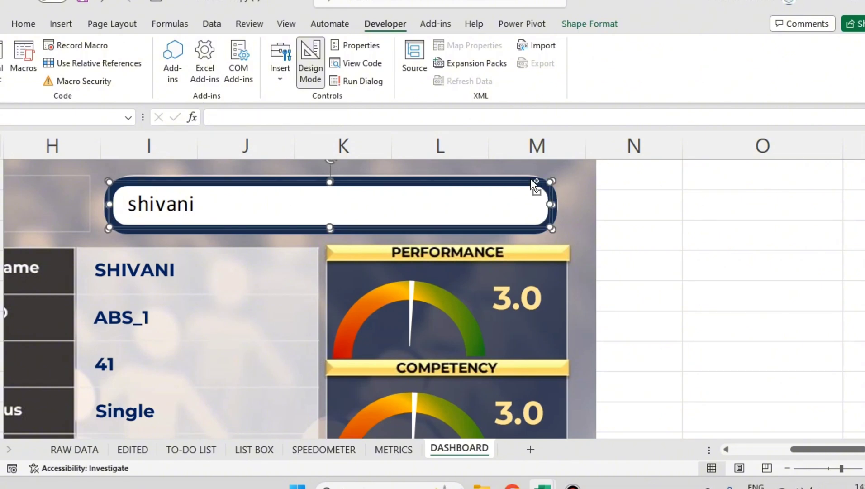
Select the rounded search box shape and nudge it up with the Up arrow
{"action": "key", "text": "ctrl+g"}
{"action": "key", "text": "Escape"}
{"action": "left_click", "coordinate": [271, 179]}
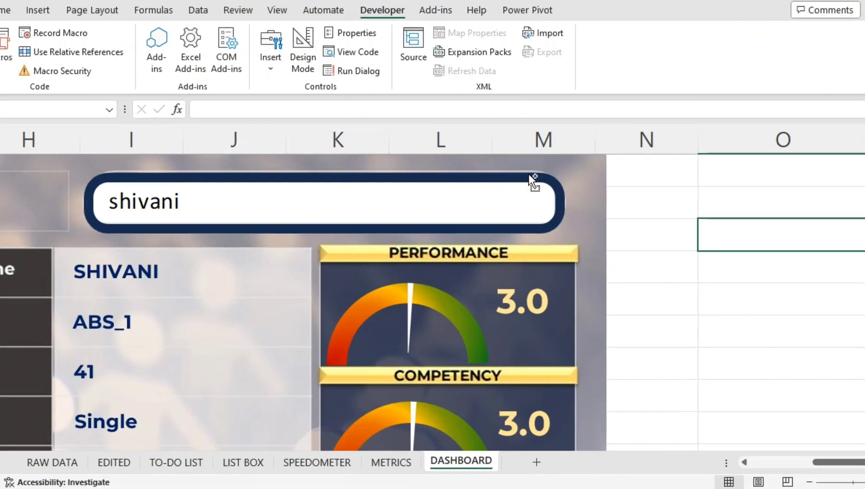
{"action": "left_click", "coordinate": [512, 178]}
{"action": "left_click", "coordinate": [516, 176]}
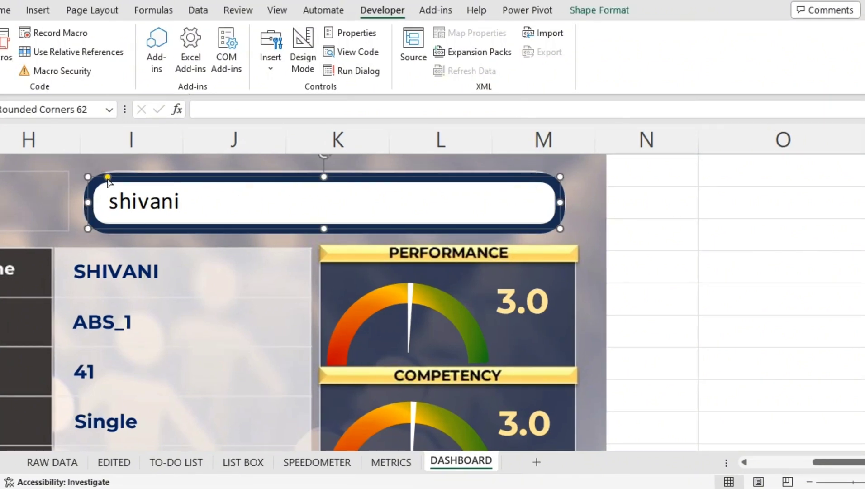
{"action": "left_click", "coordinate": [105, 180]}
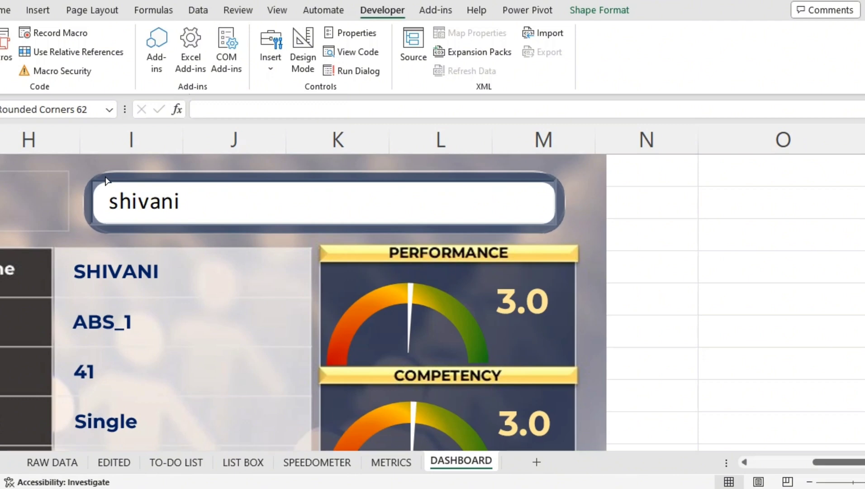
{"action": "left_click", "coordinate": [106, 180]}
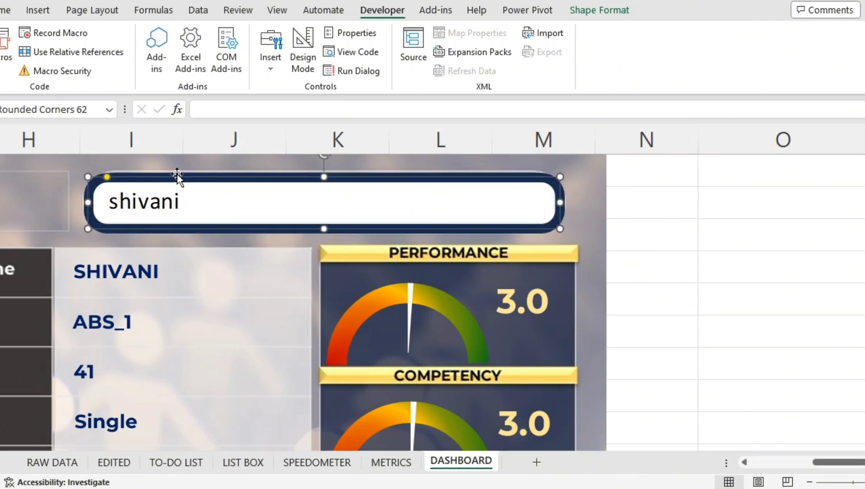
{"action": "key", "text": "Up"}
{"action": "key", "text": "Up"}
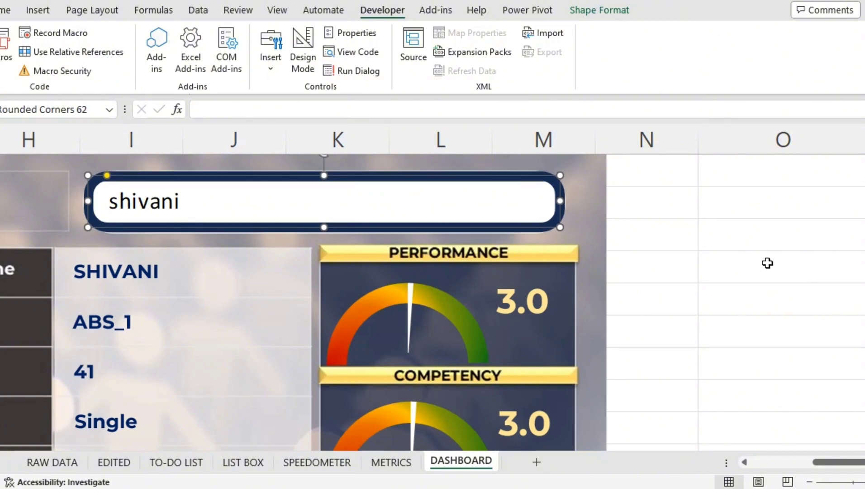
Give the search box a near-black outline with a 4½ pt weight
{"action": "left_click", "coordinate": [599, 10]}
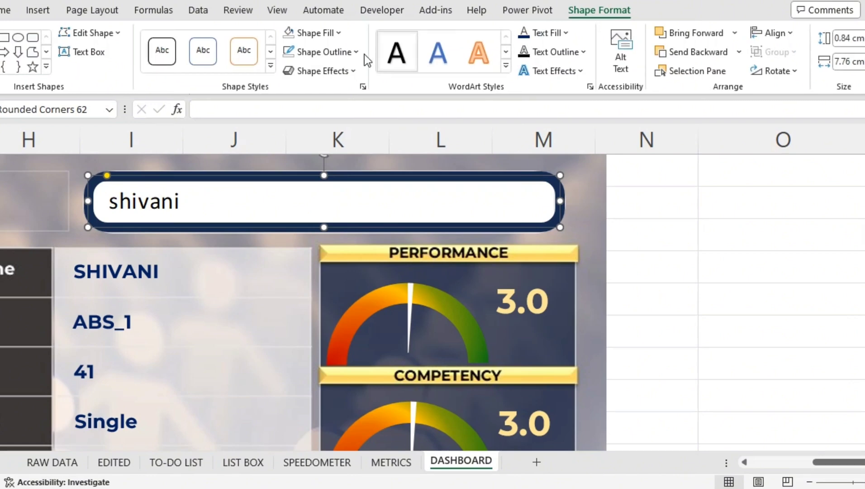
{"action": "left_click", "coordinate": [322, 54]}
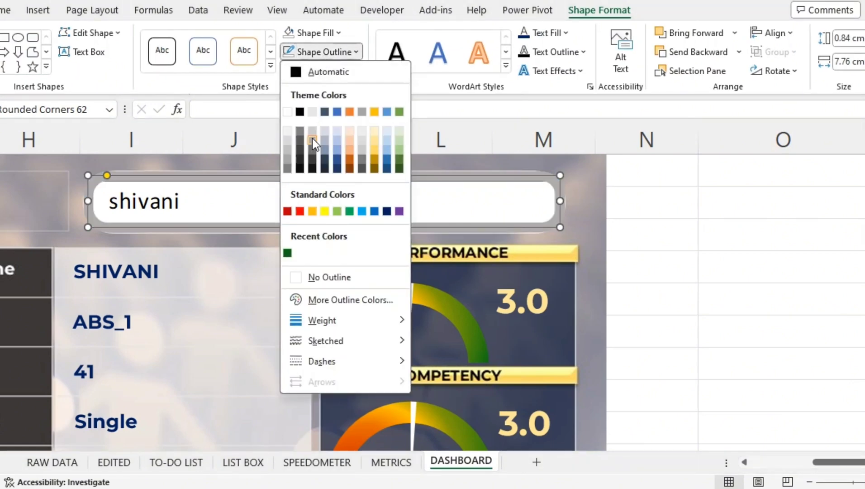
{"action": "left_click", "coordinate": [312, 169]}
{"action": "left_click", "coordinate": [335, 51]}
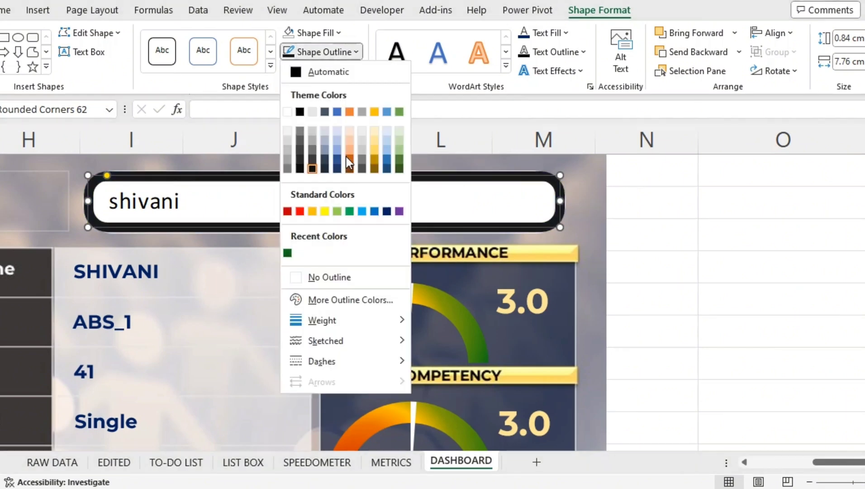
{"action": "mouse_move", "coordinate": [382, 318]}
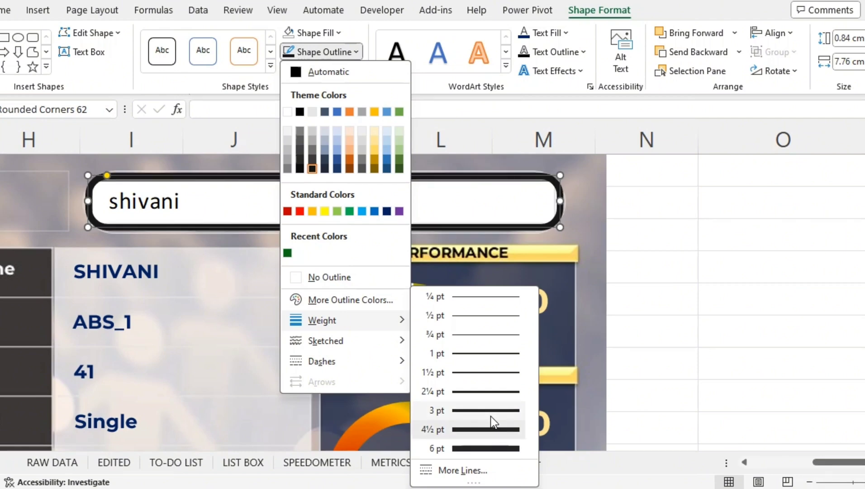
{"action": "left_click", "coordinate": [487, 430]}
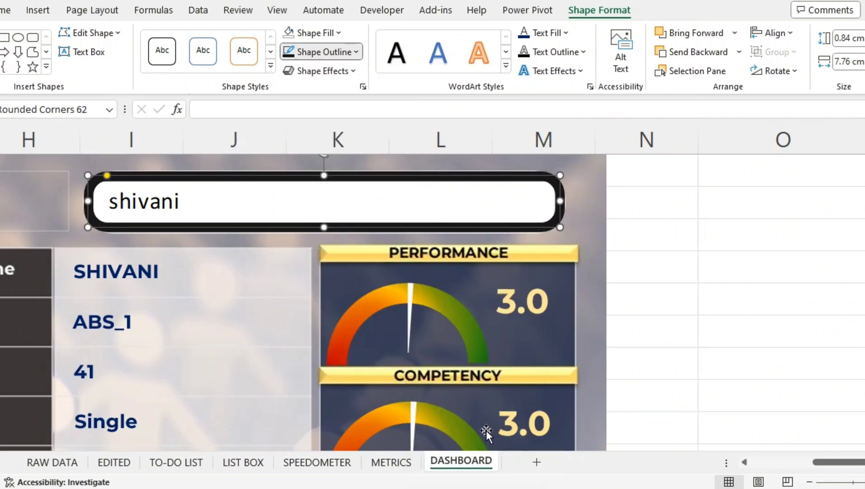
Change the search box outline to off-white and add an Inside: Top shadow
{"action": "left_click", "coordinate": [301, 52]}
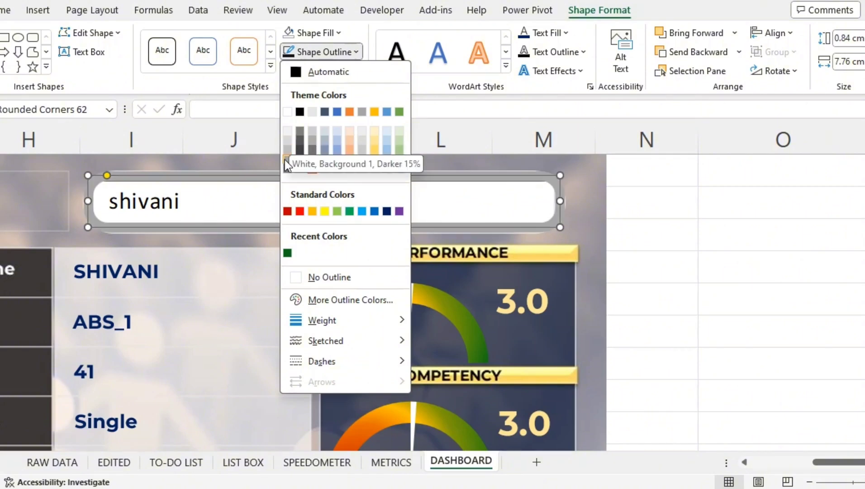
{"action": "left_click", "coordinate": [287, 131]}
{"action": "left_click", "coordinate": [318, 72]}
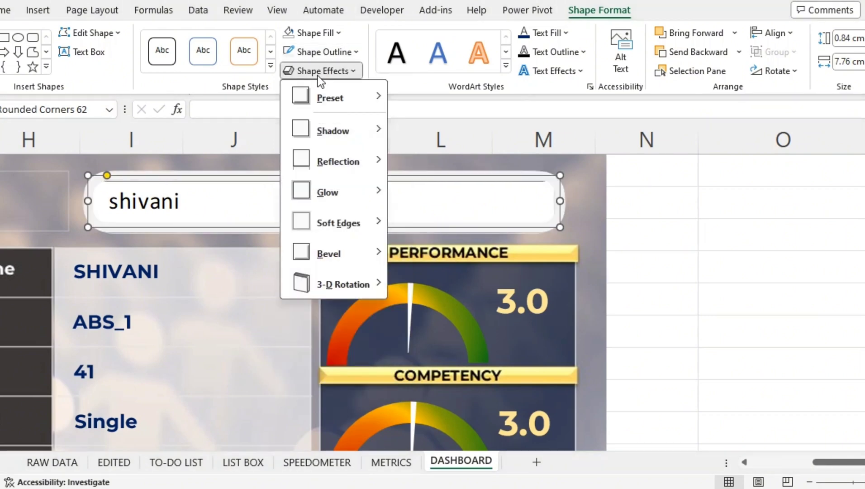
{"action": "mouse_move", "coordinate": [354, 130]}
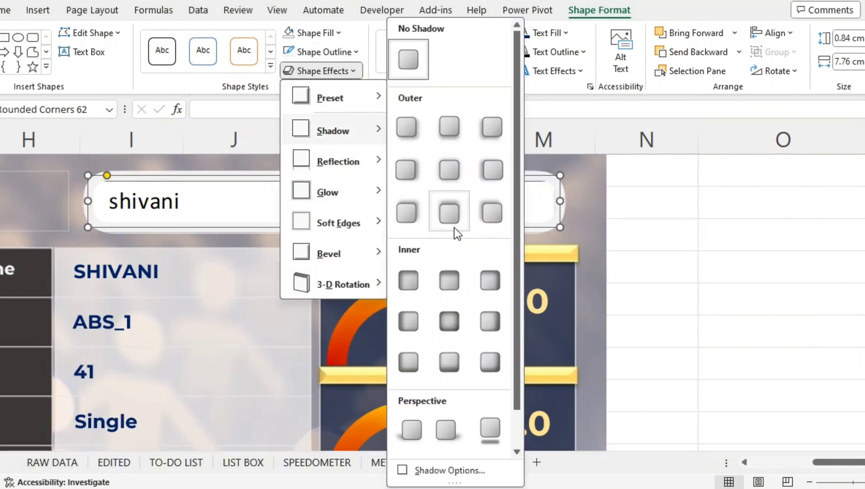
{"action": "left_click", "coordinate": [449, 280]}
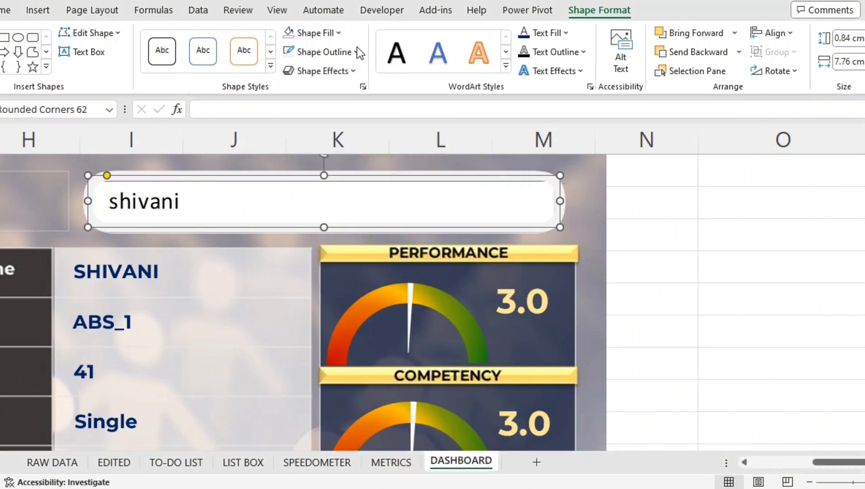
Give the search box a light fill and a Blue, Accent 1, Lighter 40% outline
{"action": "left_click", "coordinate": [331, 35]}
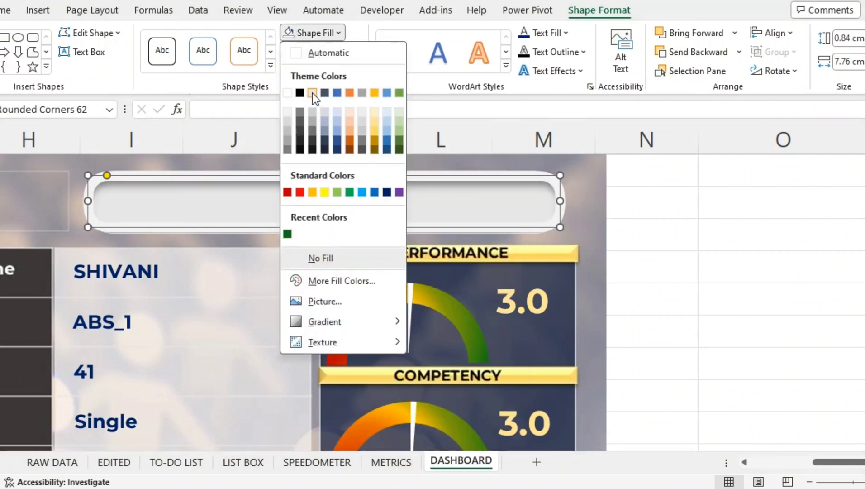
{"action": "left_click", "coordinate": [312, 93]}
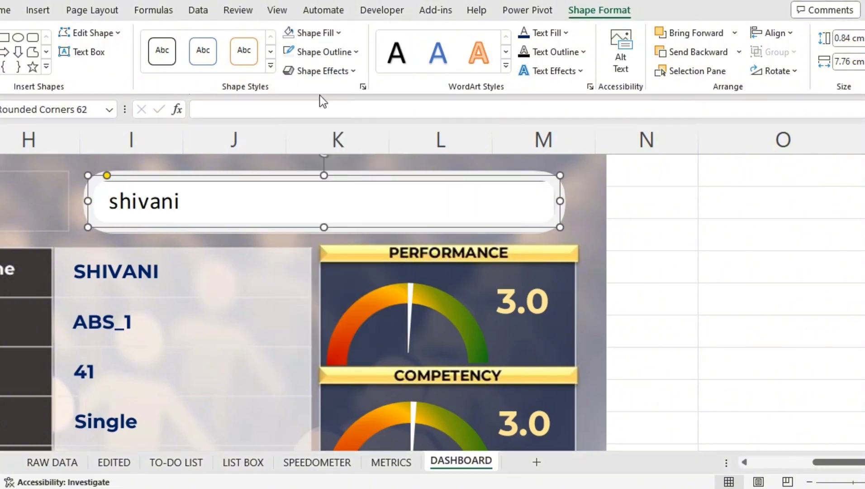
{"action": "left_click", "coordinate": [316, 50]}
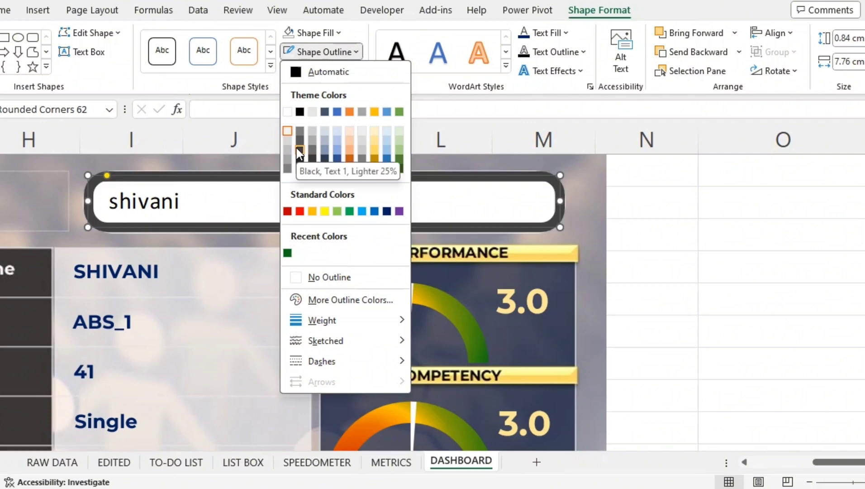
{"action": "left_click", "coordinate": [337, 143]}
Zoom out to the full dashboard and switch the search box outline to light grey
{"action": "left_click", "coordinate": [659, 242]}
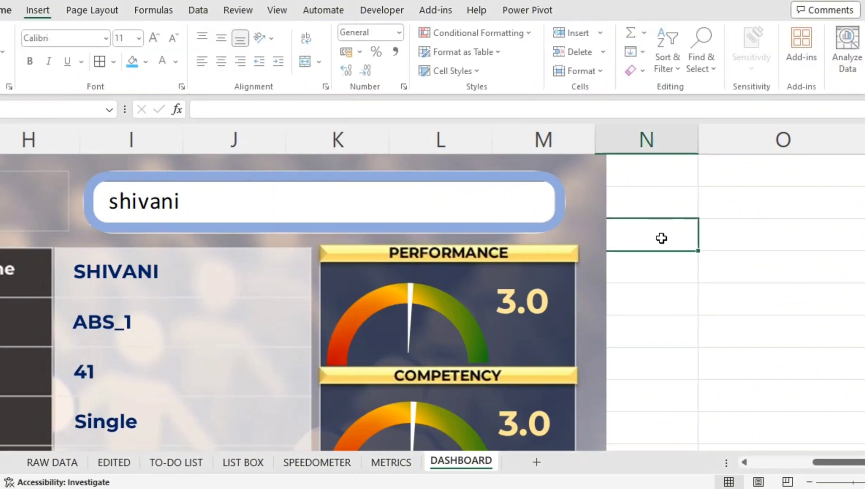
{"action": "scroll", "coordinate": [660, 240], "scroll_direction": "down", "scroll_amount": 2, "text": "ctrl"}
{"action": "scroll", "coordinate": [658, 244], "scroll_direction": "down", "scroll_amount": 3, "text": "ctrl"}
{"action": "scroll", "coordinate": [639, 262], "scroll_direction": "down", "scroll_amount": 1, "text": "ctrl"}
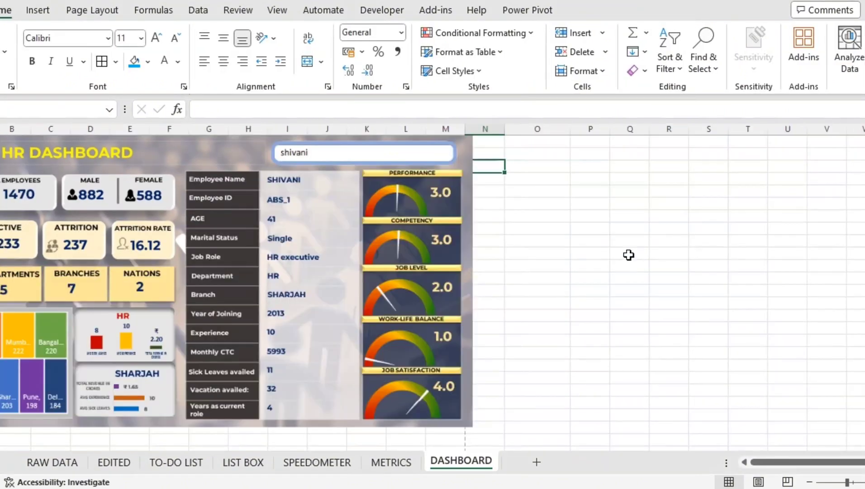
{"action": "left_click", "coordinate": [449, 154]}
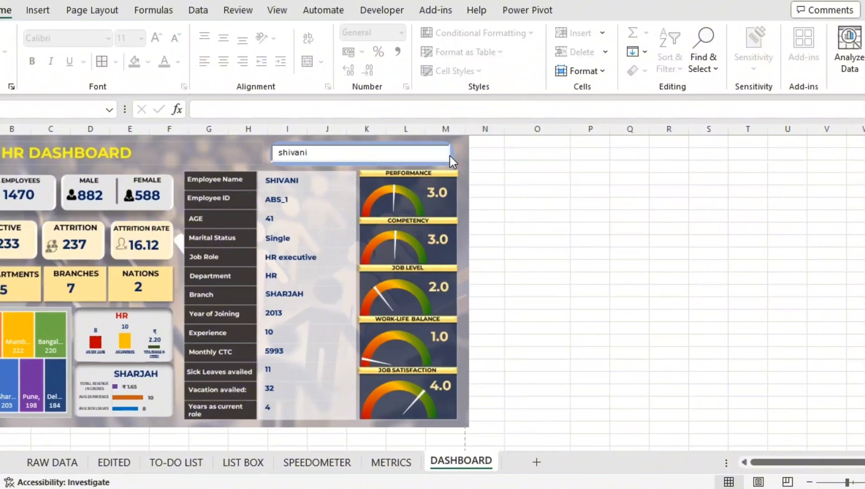
{"action": "left_click", "coordinate": [451, 158]}
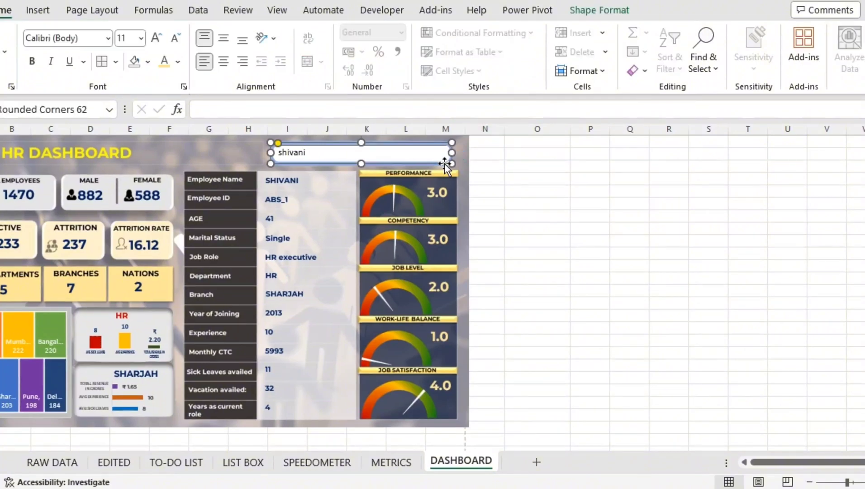
{"action": "left_click", "coordinate": [599, 10]}
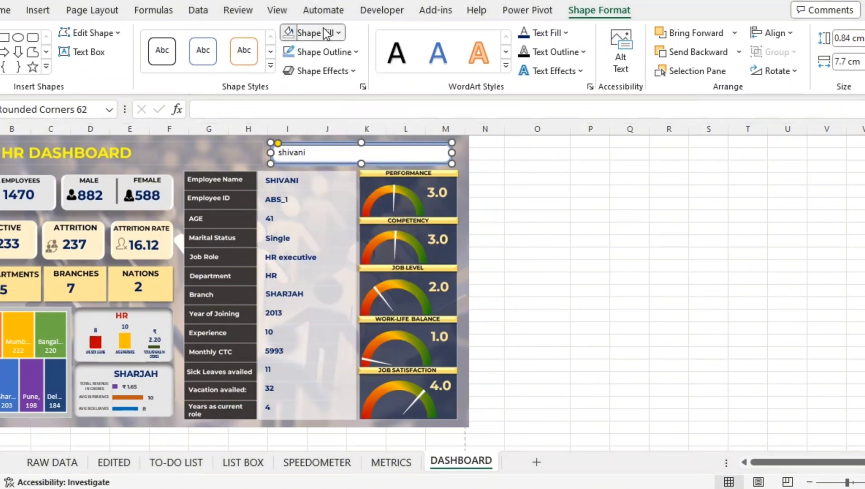
{"action": "left_click", "coordinate": [321, 52]}
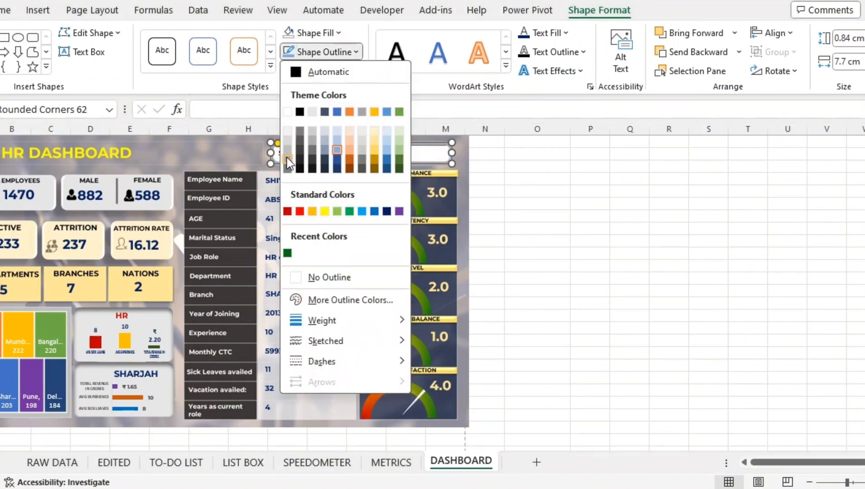
{"action": "left_click", "coordinate": [287, 157]}
{"action": "left_click", "coordinate": [656, 159]}
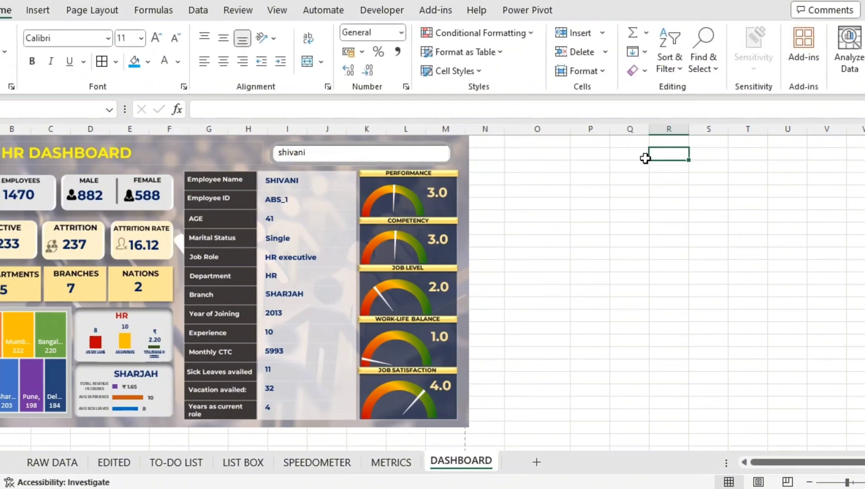
{"action": "left_click", "coordinate": [283, 153]}
Replace the search box text with 'pooja' to look up that employee
{"action": "double_click", "coordinate": [271, 154]}
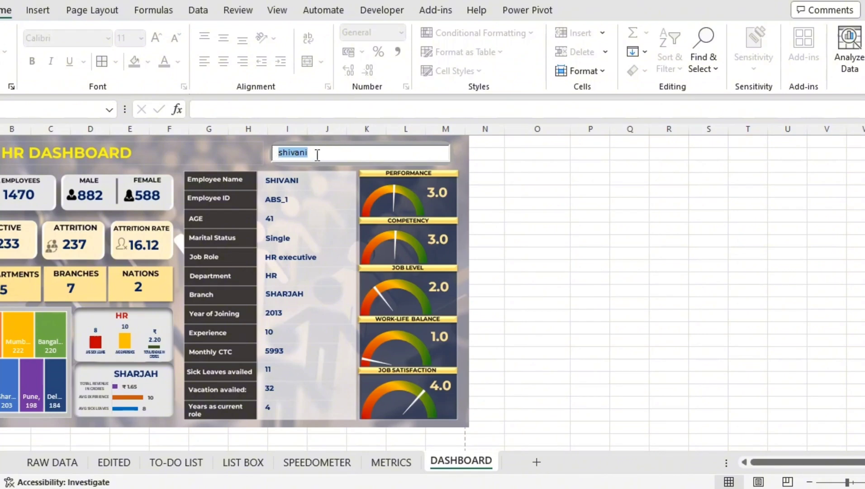
{"action": "type", "text": "pooja"}
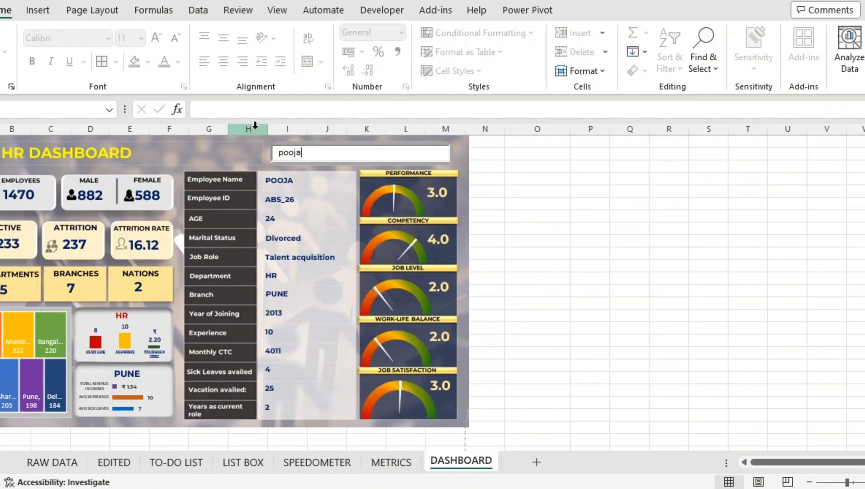
{"action": "left_click", "coordinate": [543, 191]}
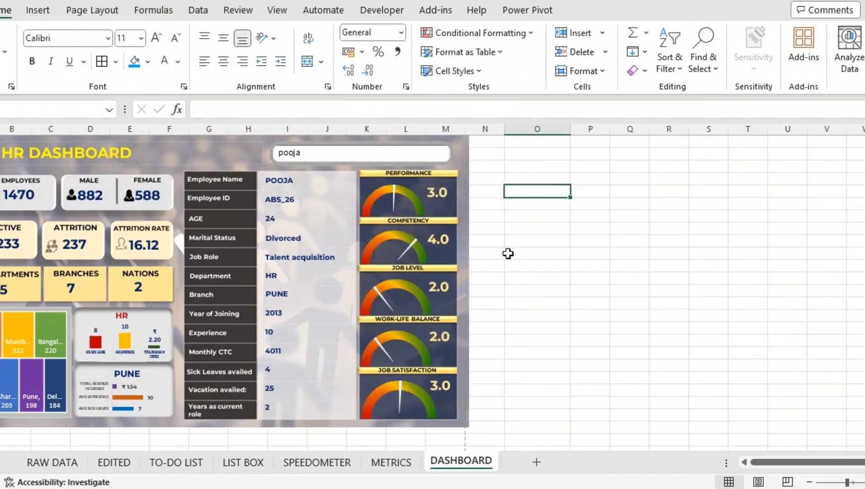
Check the updated dashboard fields and collapse the ribbon to show more sheet
{"action": "scroll", "coordinate": [524, 285], "scroll_direction": "down", "scroll_amount": 1}
{"action": "scroll", "coordinate": [524, 285], "scroll_direction": "up", "scroll_amount": 2}
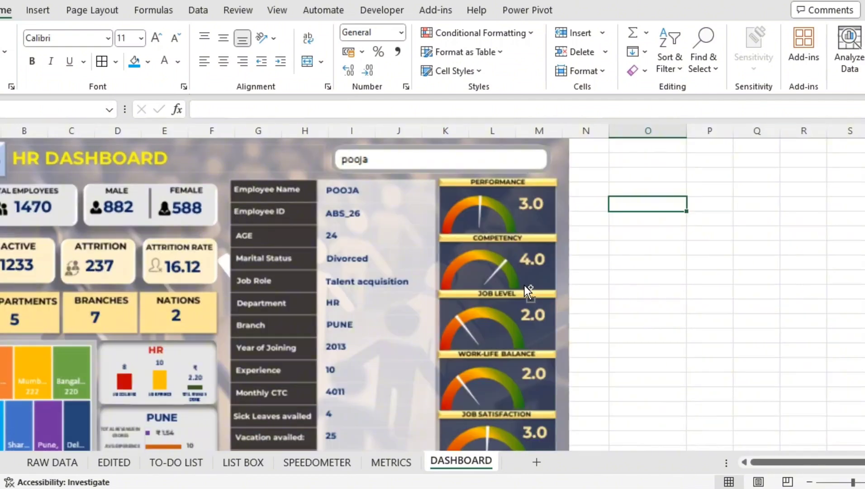
{"action": "scroll", "coordinate": [239, 300], "scroll_direction": "down", "scroll_amount": 1}
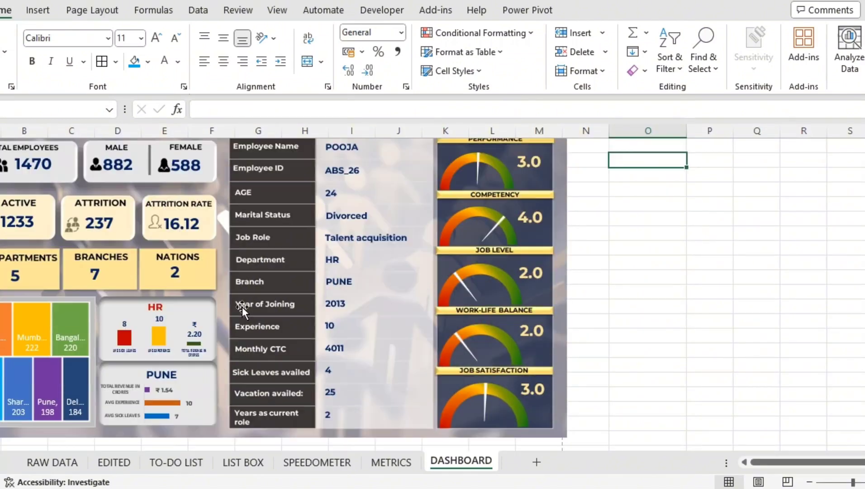
{"action": "scroll", "coordinate": [233, 313], "scroll_direction": "up", "scroll_amount": 1}
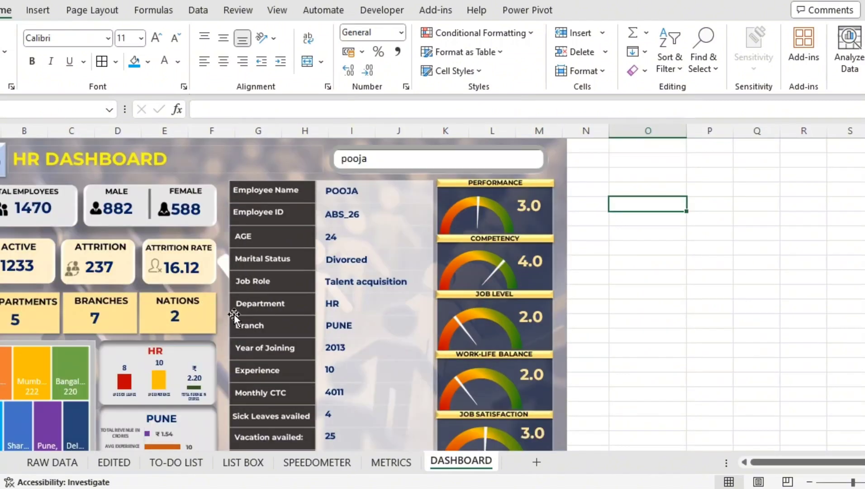
{"action": "double_click", "coordinate": [8, 13]}
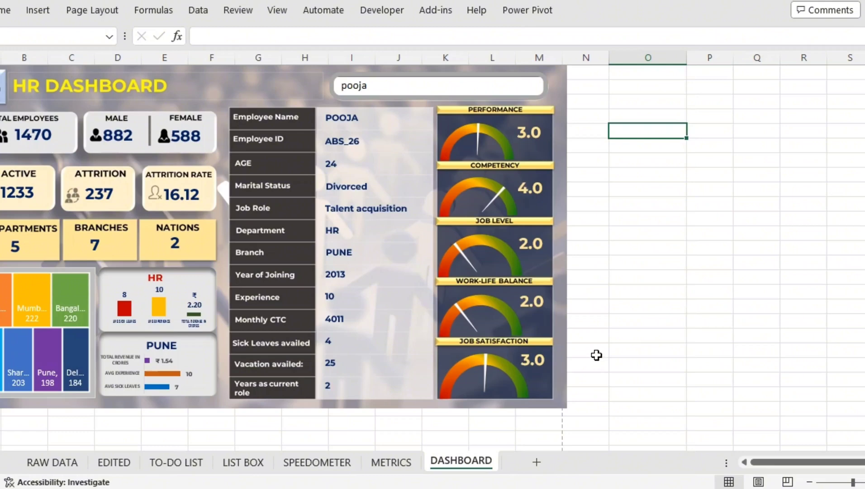
Select all dashboard objects and save them as PNG 'dashboard image' on the Desktop
{"action": "left_click", "coordinate": [564, 377]}
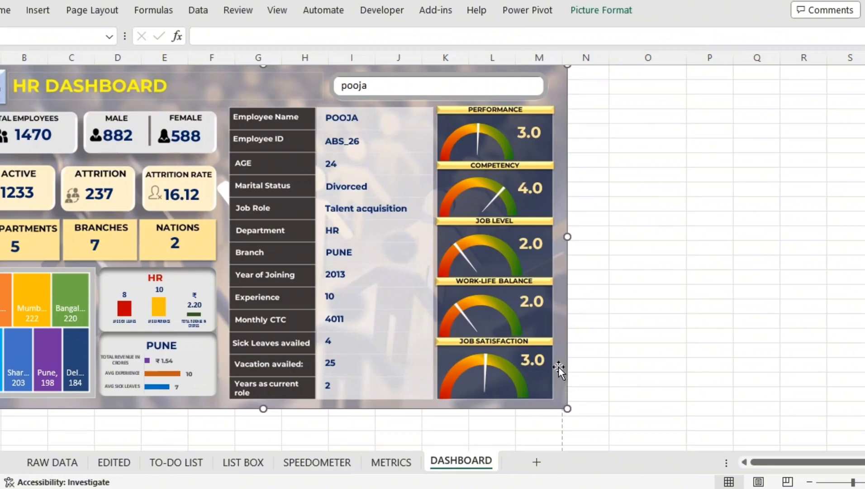
{"action": "key", "text": "ctrl+a"}
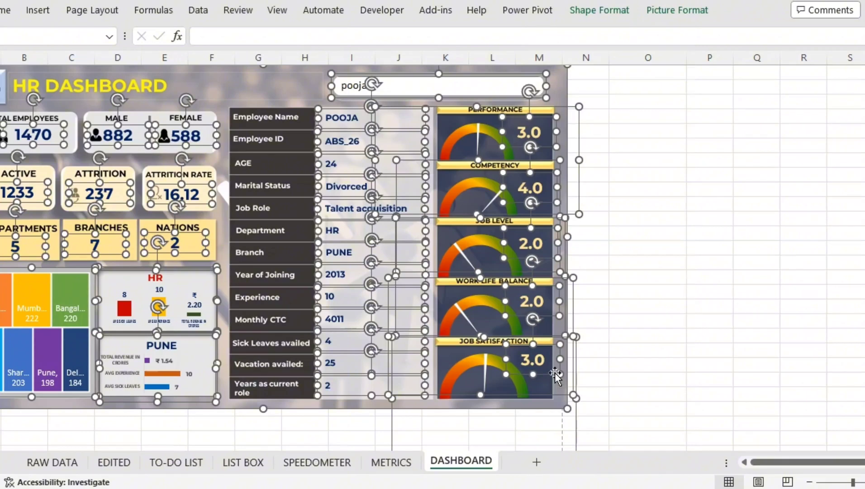
{"action": "right_click", "coordinate": [554, 373]}
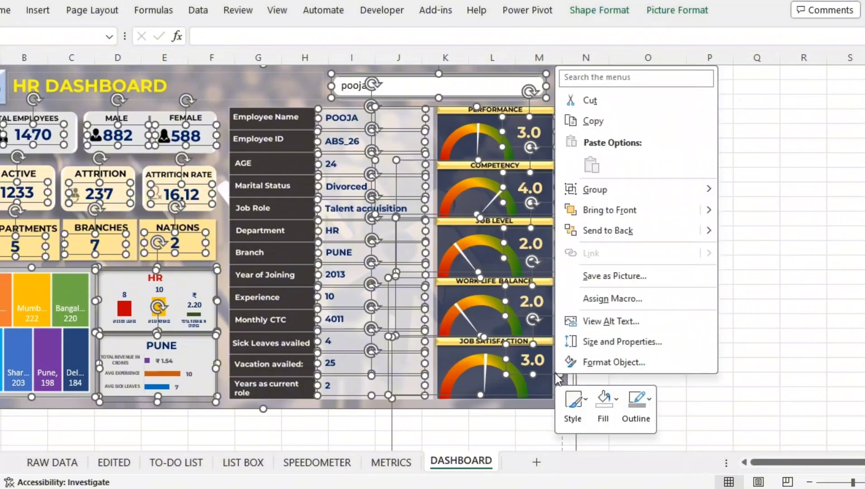
{"action": "left_click", "coordinate": [648, 273]}
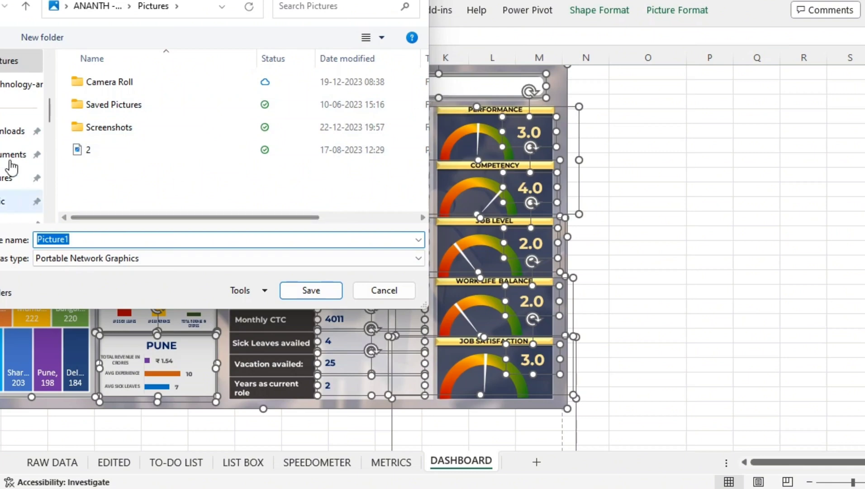
{"action": "scroll", "coordinate": [14, 172], "scroll_direction": "down", "scroll_amount": 3}
{"action": "scroll", "coordinate": [12, 170], "scroll_direction": "down", "scroll_amount": 3}
{"action": "scroll", "coordinate": [7, 163], "scroll_direction": "up", "scroll_amount": 10}
{"action": "left_click", "coordinate": [6, 156]}
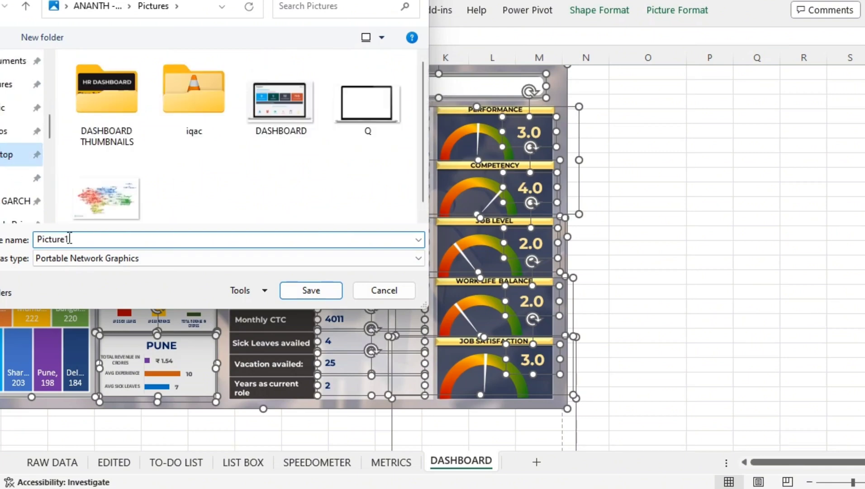
{"action": "type", "text": "dashboa"}
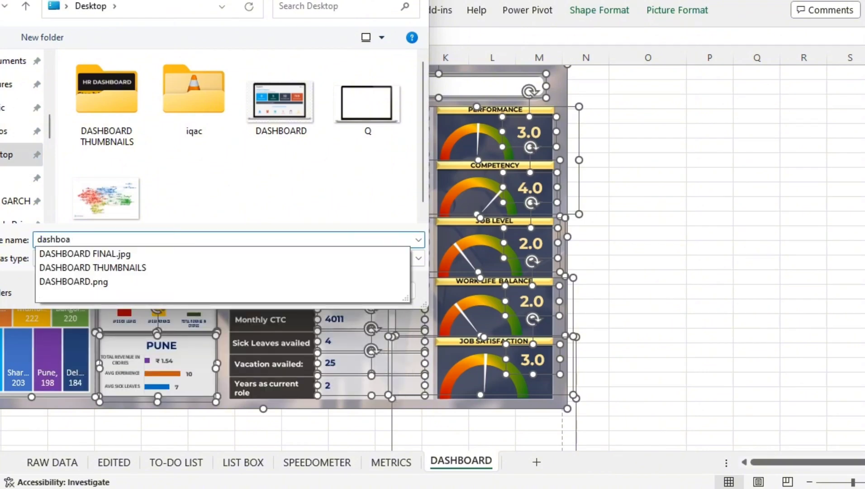
{"action": "type", "text": "rd image"}
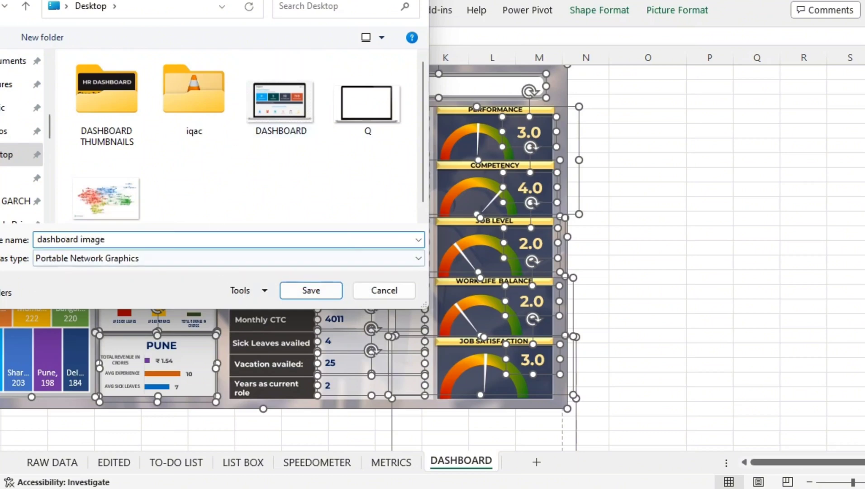
{"action": "left_click_drag", "start_coordinate": [327, 2], "coordinate": [432, 231]}
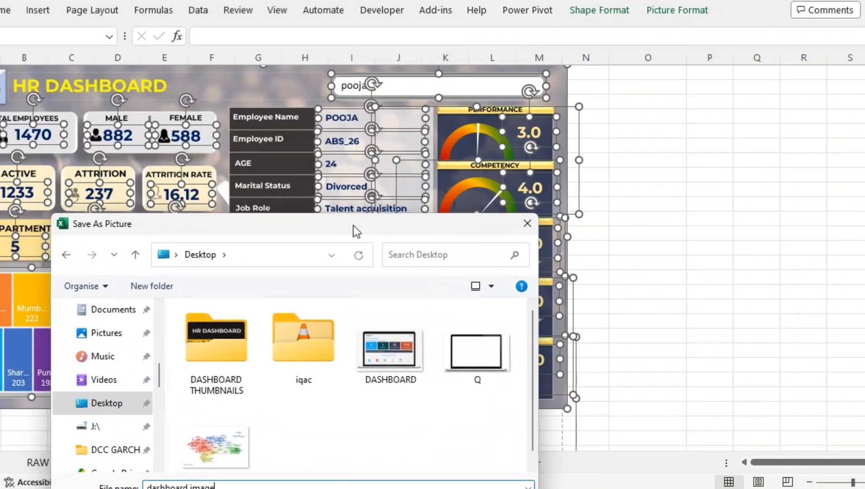
{"action": "left_click_drag", "start_coordinate": [380, 223], "coordinate": [382, 148]}
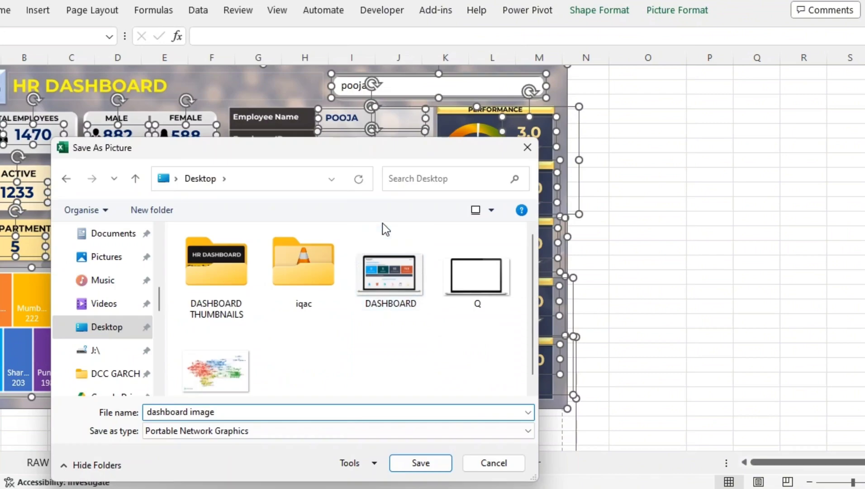
{"action": "left_click", "coordinate": [415, 466]}
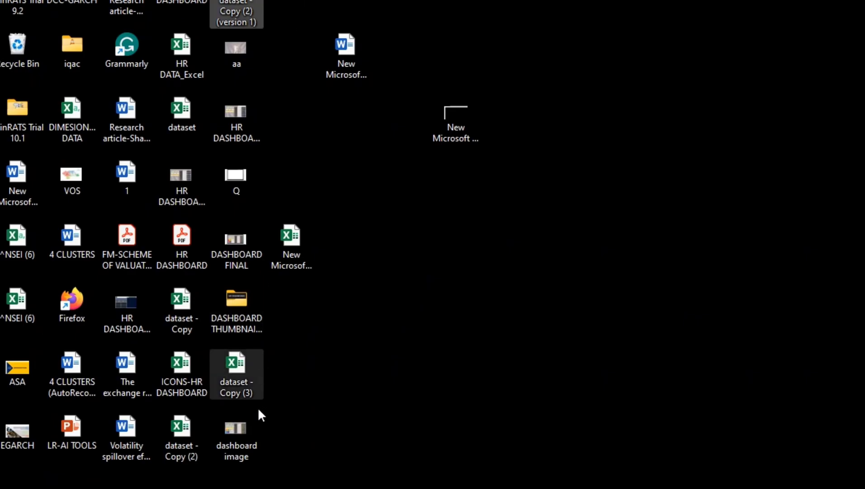
Open the dashboard image file in Photos, close it, and return to Excel
{"action": "double_click", "coordinate": [248, 448]}
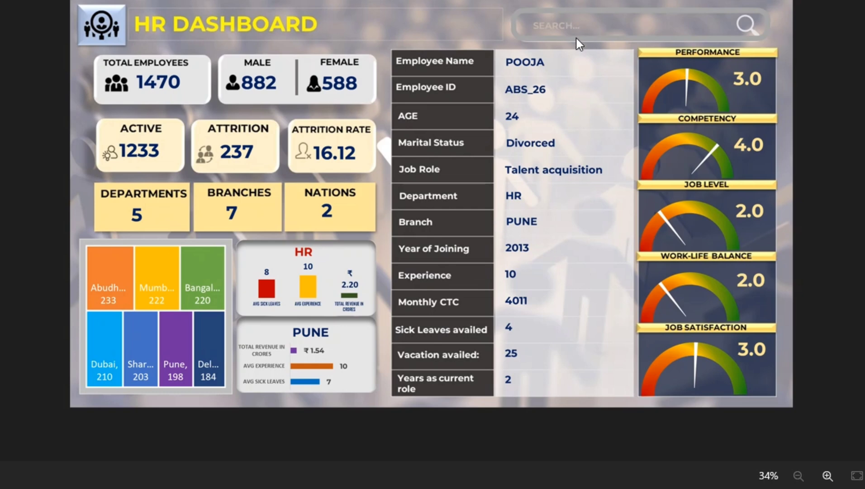
{"action": "key", "text": "alt+F4"}
{"action": "key", "text": "alt+Tab"}
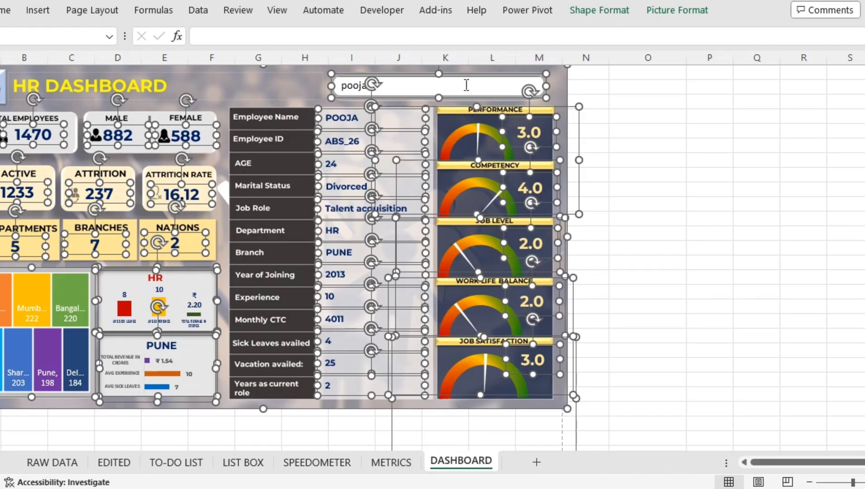
Clear the selection and turn on Design Mode from the Developer tab
{"action": "left_click", "coordinate": [467, 85]}
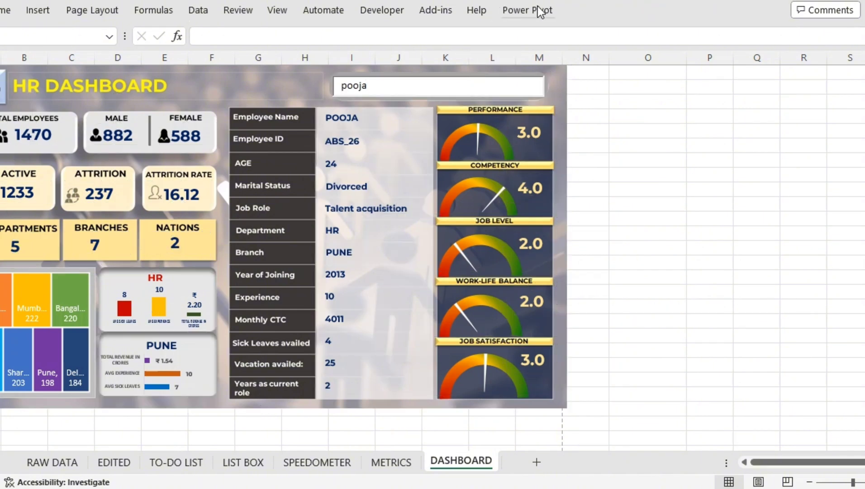
{"action": "left_click", "coordinate": [383, 11]}
{"action": "left_click", "coordinate": [309, 44]}
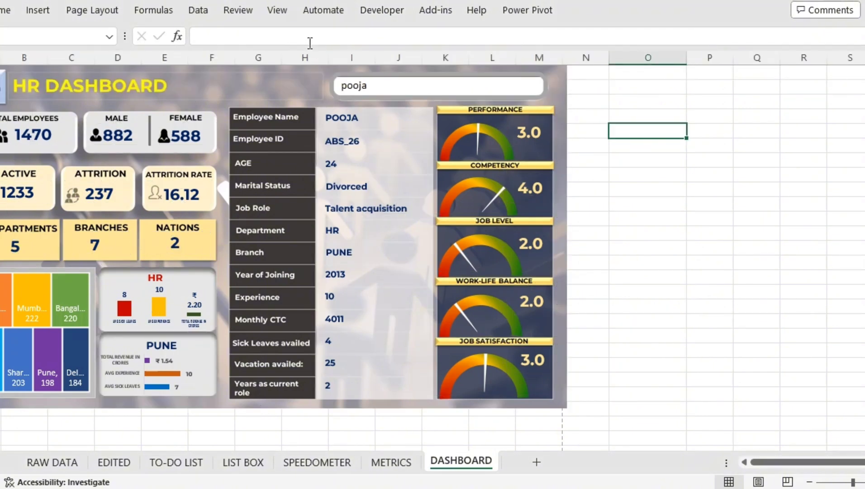
Select all dashboard objects and save them as a picture, replacing dashboard image.png
{"action": "left_click", "coordinate": [560, 100]}
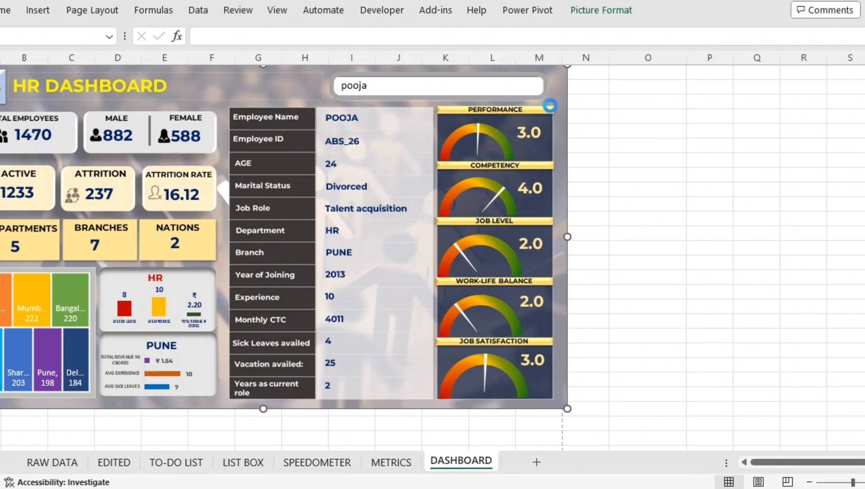
{"action": "key", "text": "ctrl+a"}
{"action": "right_click", "coordinate": [564, 97]}
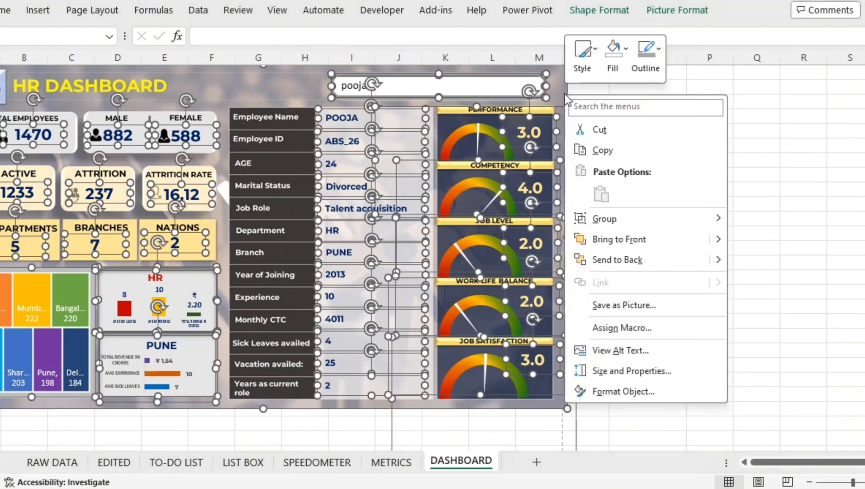
{"action": "left_click", "coordinate": [632, 302]}
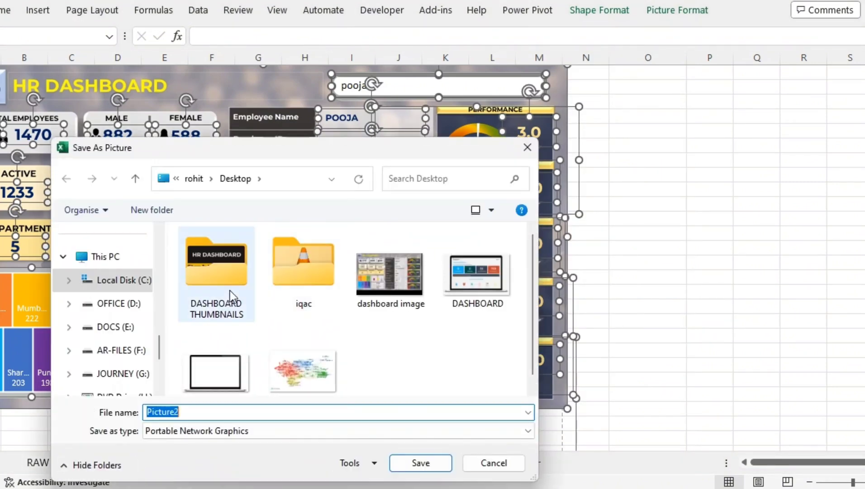
{"action": "left_click", "coordinate": [424, 281]}
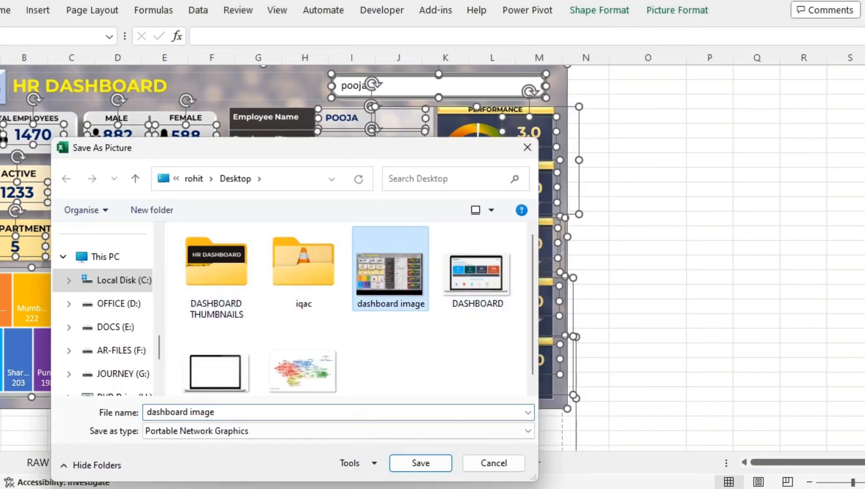
{"action": "left_click", "coordinate": [439, 462]}
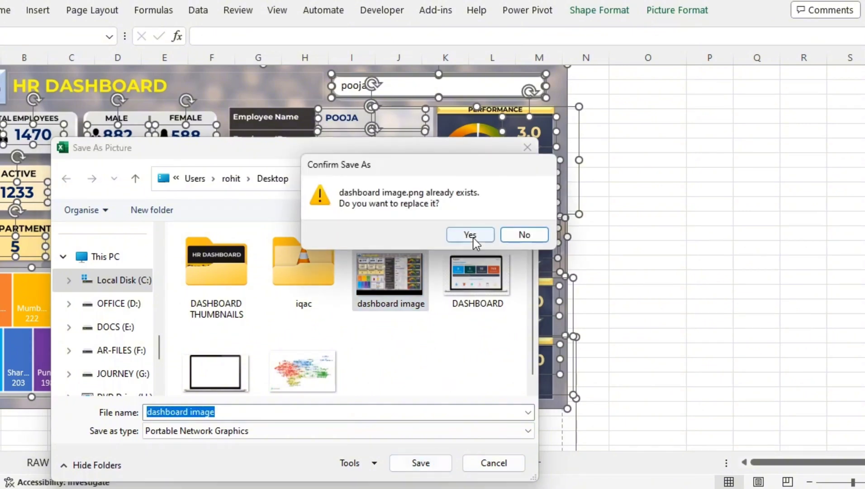
{"action": "left_click", "coordinate": [470, 234]}
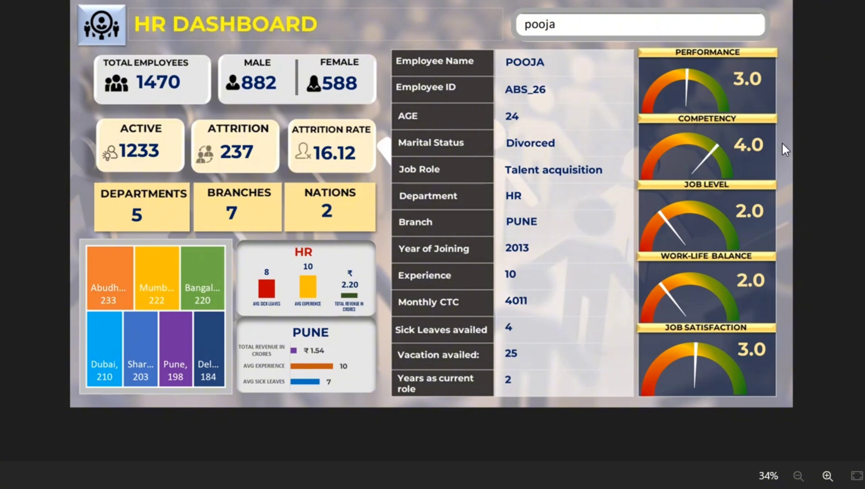
Zoom in and pan across the exported image to inspect the employee details, then zoom out
{"action": "scroll", "coordinate": [777, 238], "scroll_direction": "up", "scroll_amount": 2}
{"action": "scroll", "coordinate": [770, 218], "scroll_direction": "down", "scroll_amount": 2}
{"action": "scroll", "coordinate": [742, 190], "scroll_direction": "up", "scroll_amount": 1}
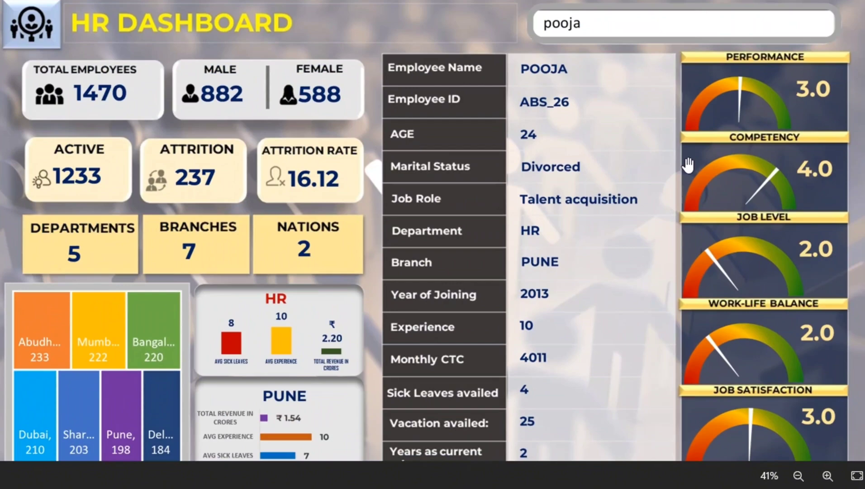
{"action": "scroll", "coordinate": [688, 166], "scroll_direction": "up", "scroll_amount": 2}
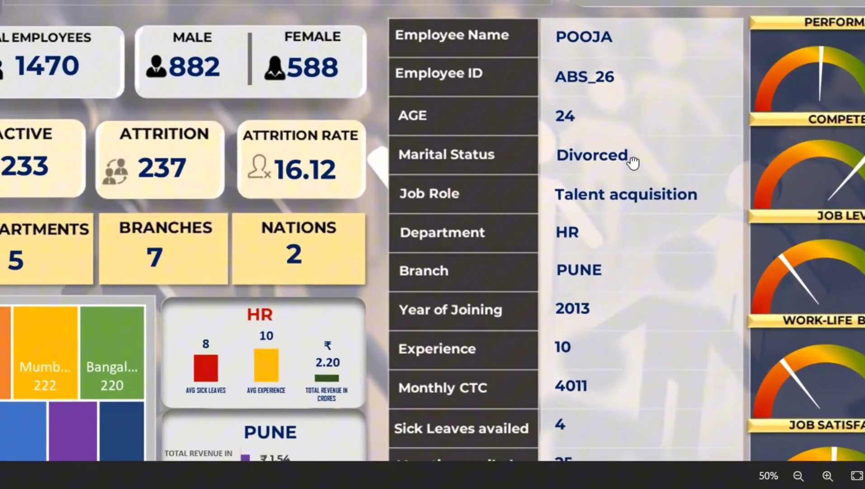
{"action": "left_click_drag", "start_coordinate": [633, 162], "coordinate": [620, 178]}
{"action": "scroll", "coordinate": [624, 127], "scroll_direction": "down", "scroll_amount": 2}
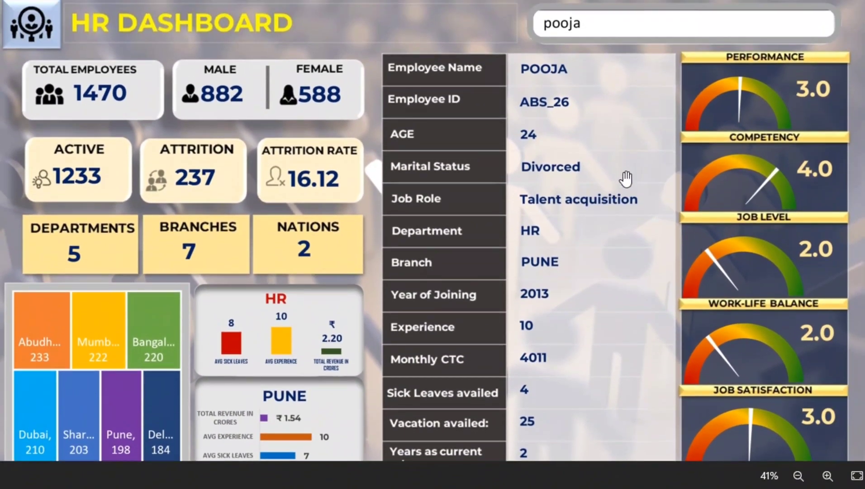
{"action": "scroll", "coordinate": [626, 179], "scroll_direction": "down", "scroll_amount": 1}
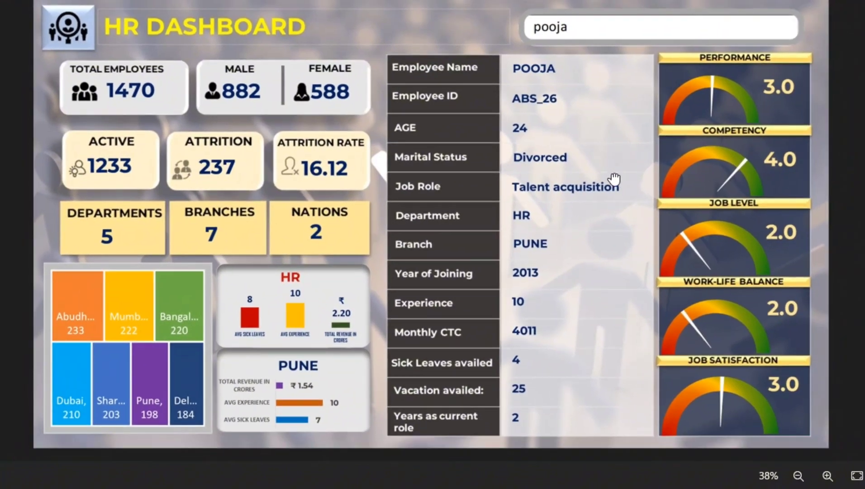